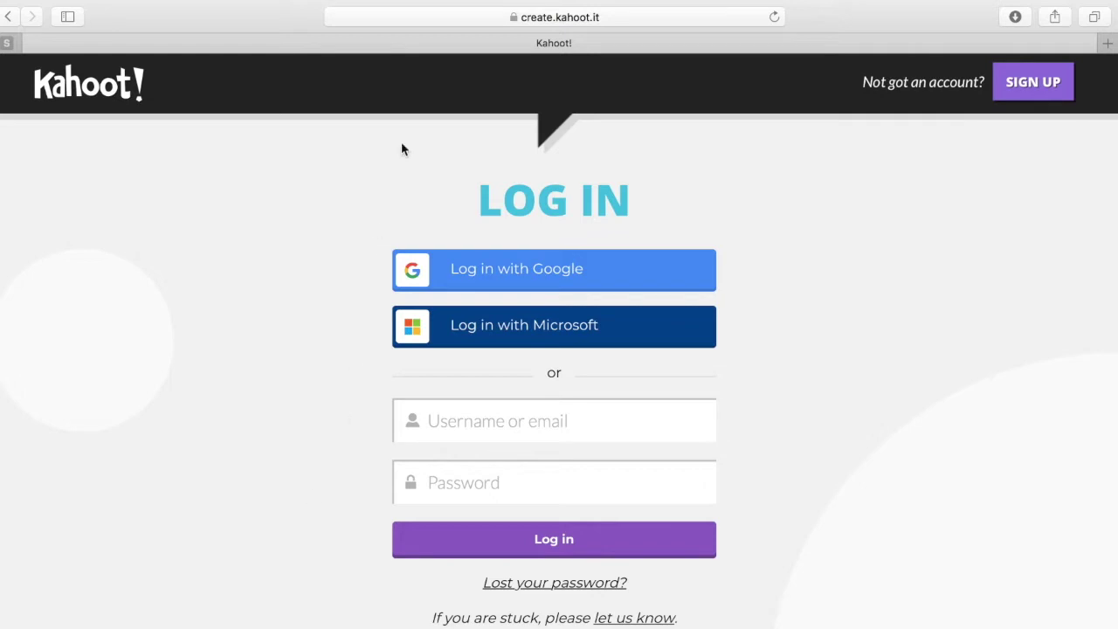
Step: Copy the kahoot.it part of the current page's address and open it in a new browser tab
{"action": "left_click", "coordinate": [596, 12]}
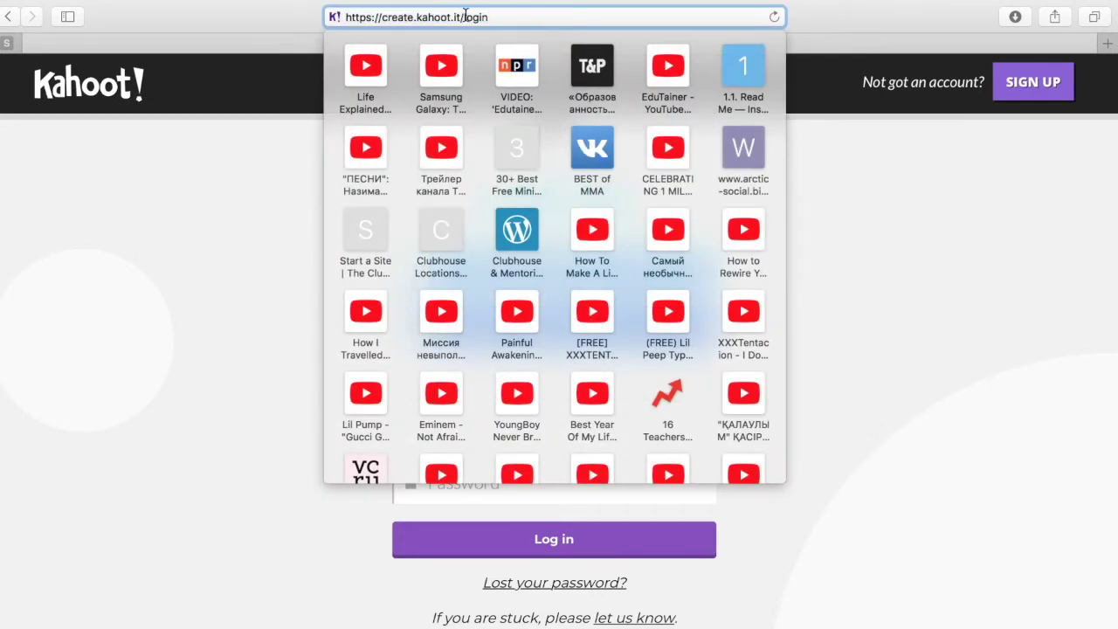
{"action": "left_click_drag", "start_coordinate": [461, 18], "coordinate": [419, 21]}
{"action": "key", "text": "super+c"}
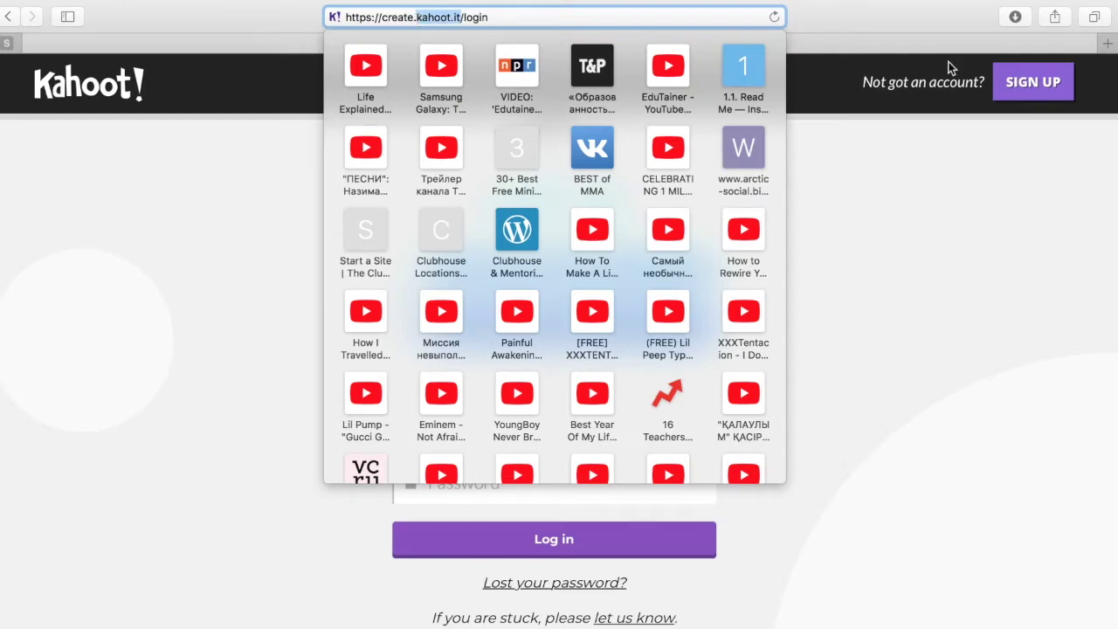
{"action": "left_click", "coordinate": [1108, 43]}
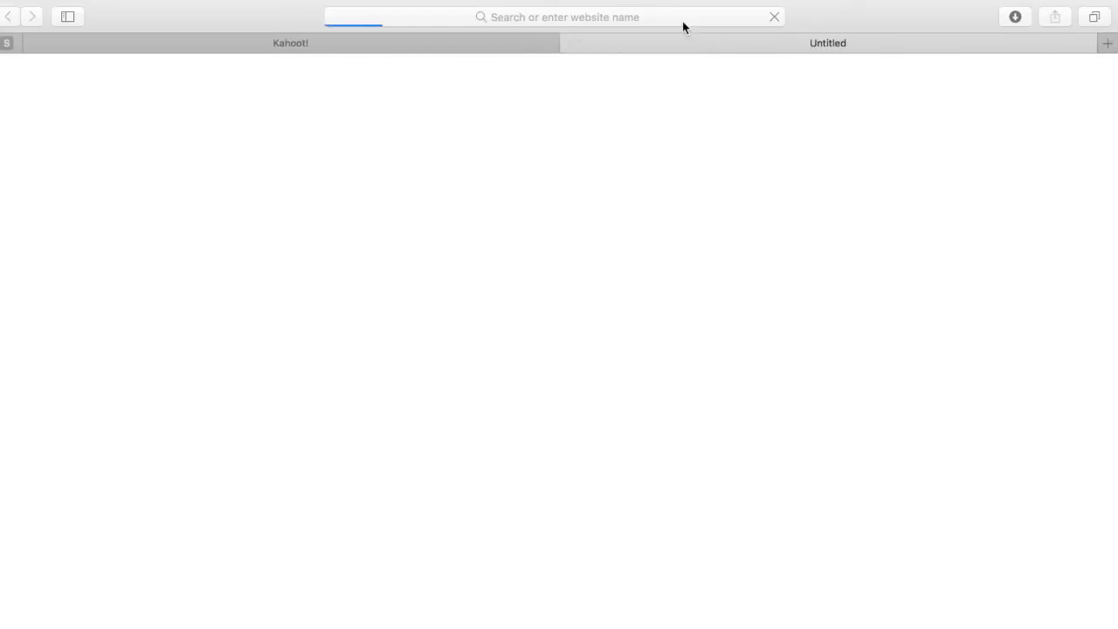
{"action": "left_click", "coordinate": [681, 17]}
{"action": "key", "text": "super+v"}
{"action": "key", "text": "Return"}
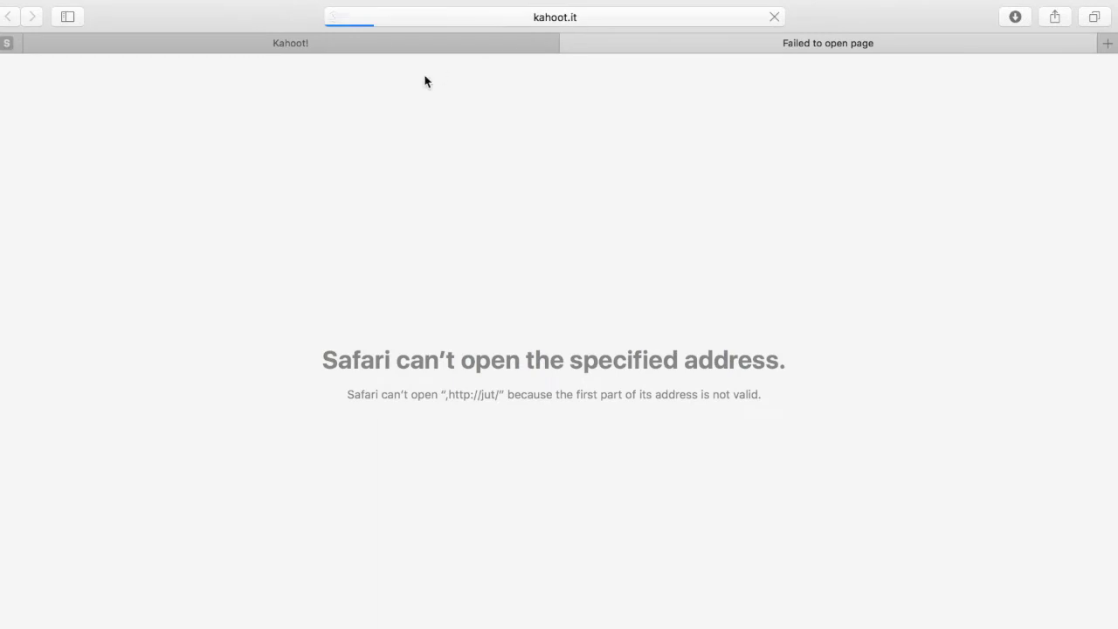
Step: Return to the create.kahoot.it login page and view the sign-up options for a teacher account
{"action": "left_click", "coordinate": [379, 47]}
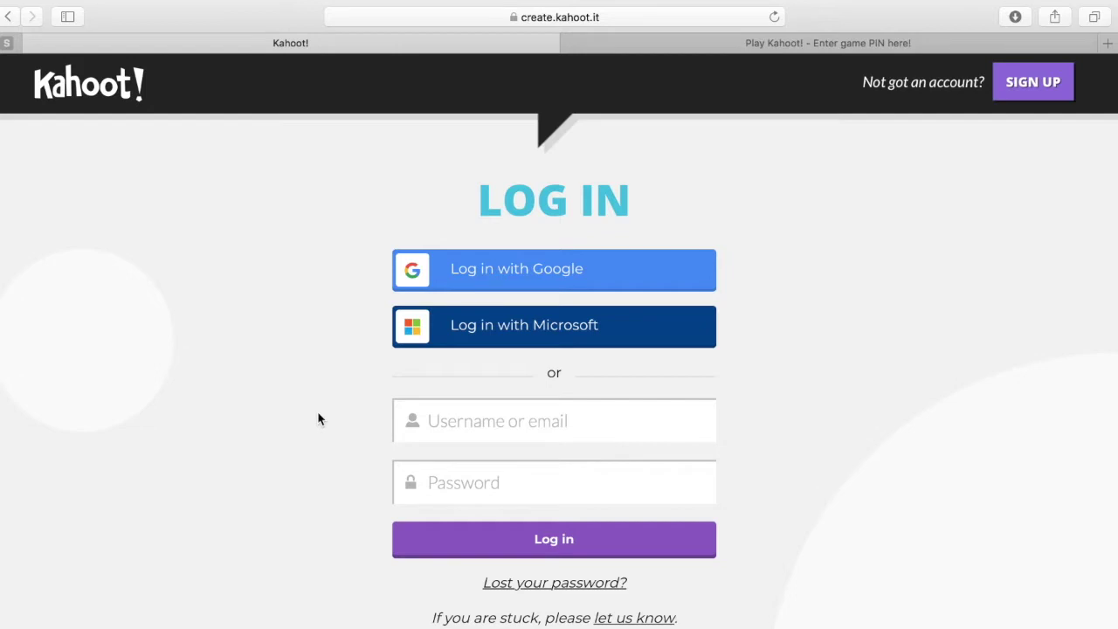
{"action": "left_click", "coordinate": [1028, 84]}
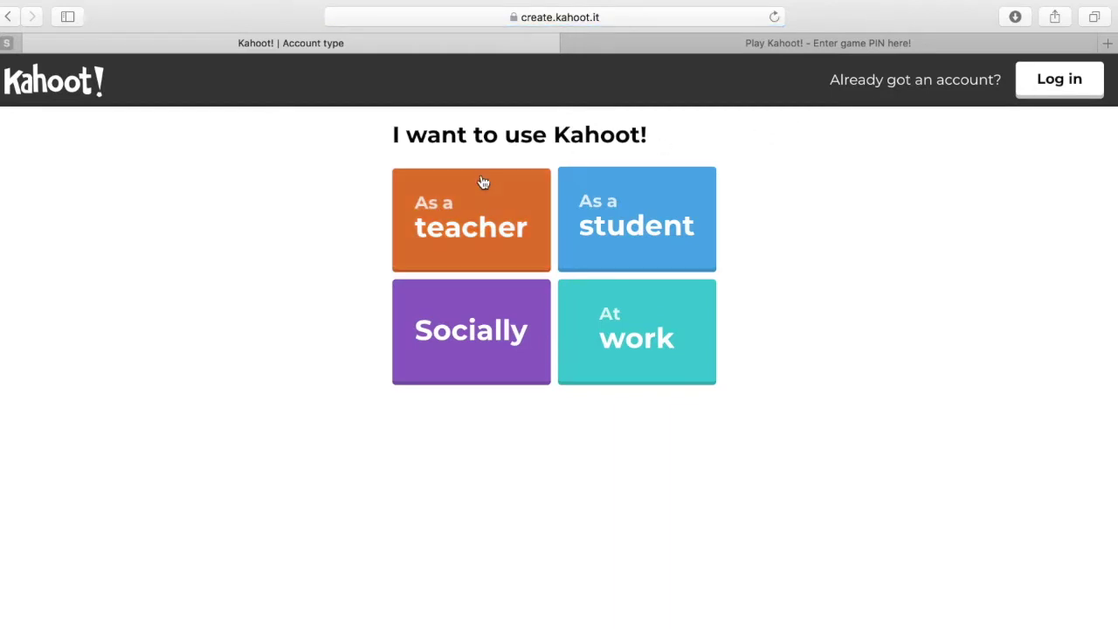
{"action": "left_click", "coordinate": [440, 215]}
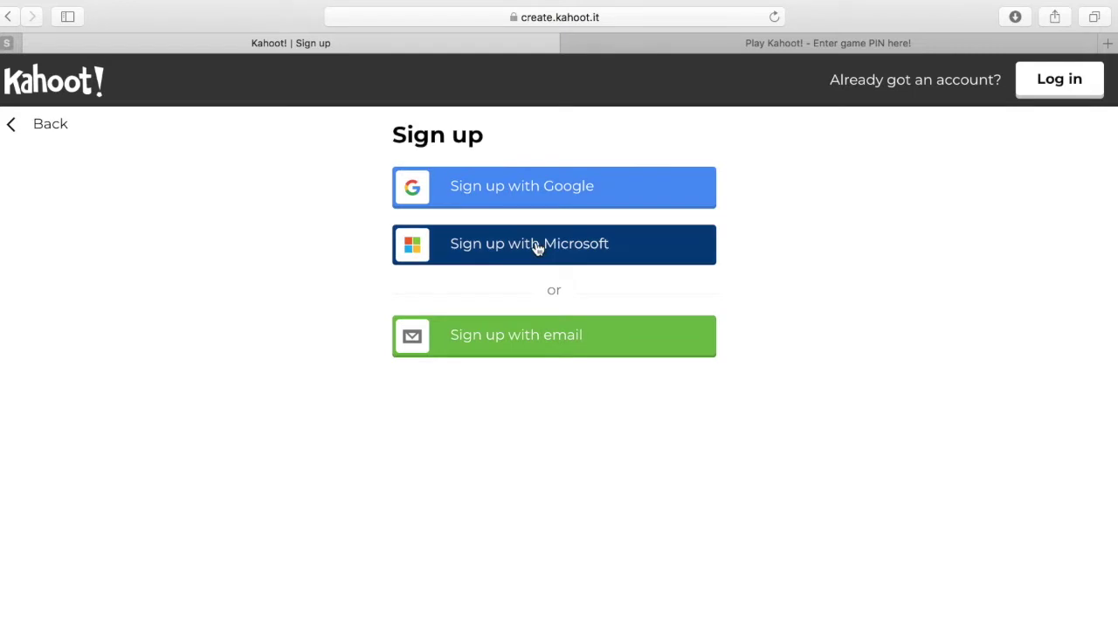
{"action": "mouse_move", "coordinate": [39, 2]}
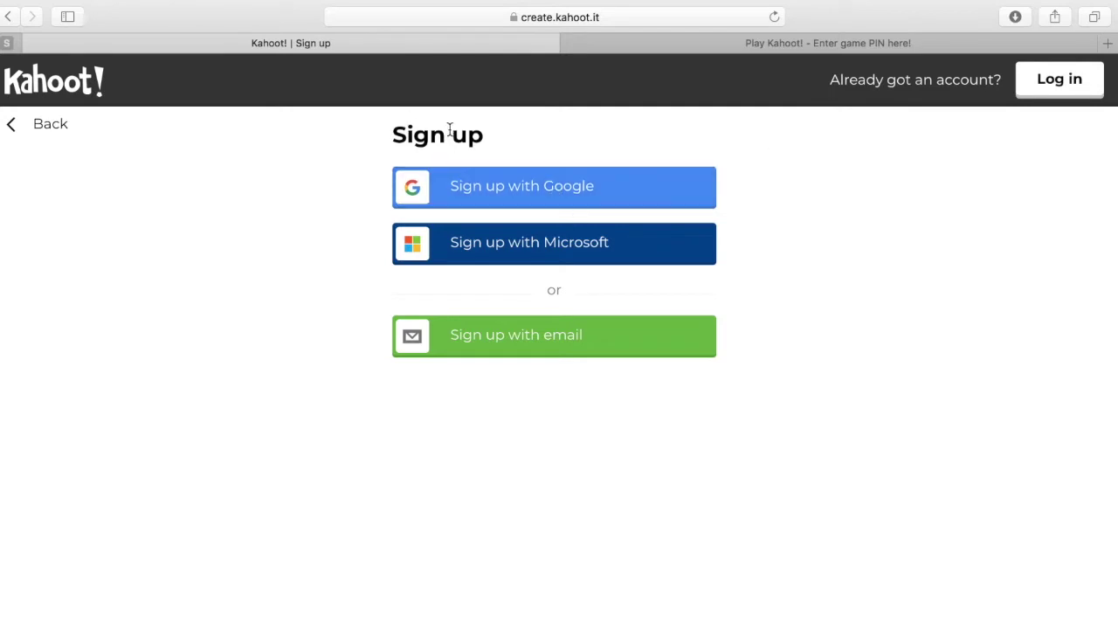
{"action": "left_click_drag", "start_coordinate": [452, 140], "coordinate": [472, 139]}
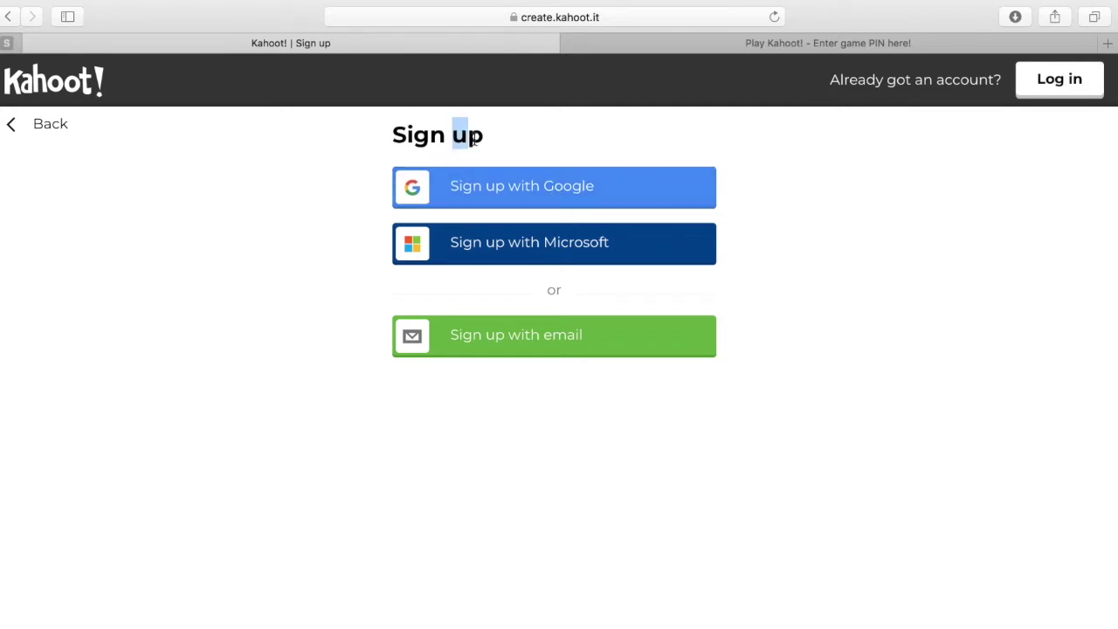
Step: Go back to the login page and log in with the saved username and password
{"action": "left_click", "coordinate": [1055, 87]}
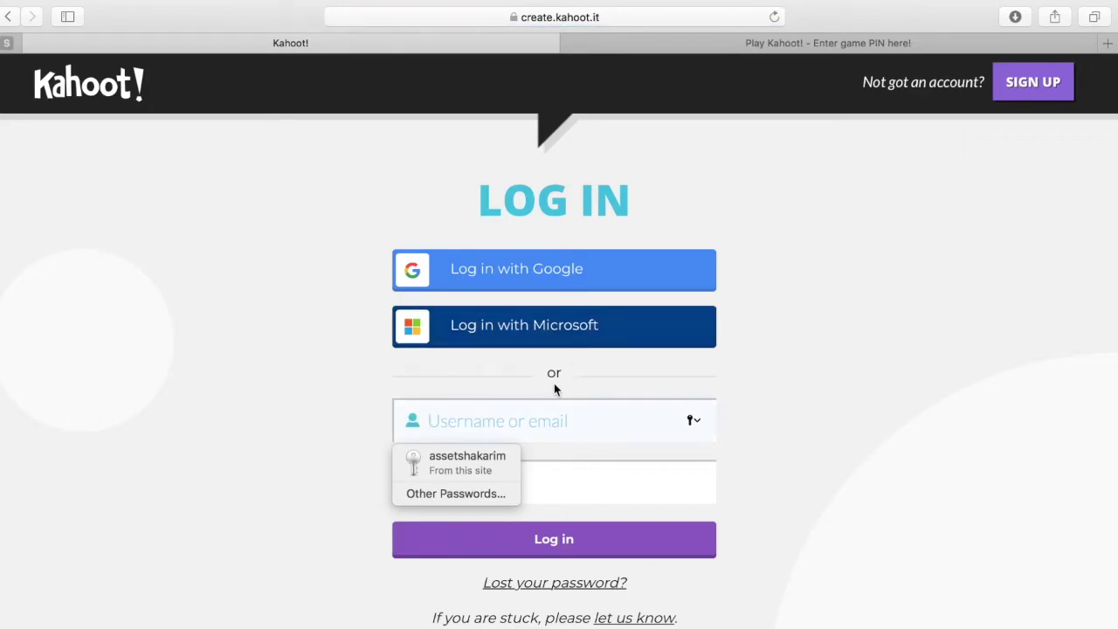
{"action": "left_click", "coordinate": [500, 454]}
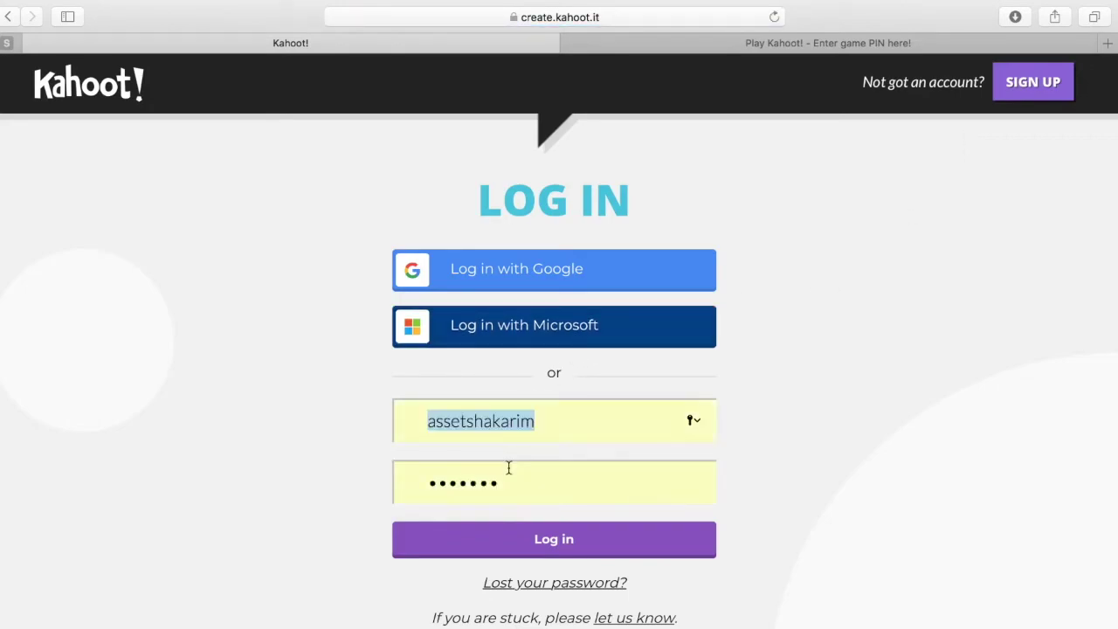
{"action": "left_click", "coordinate": [505, 543]}
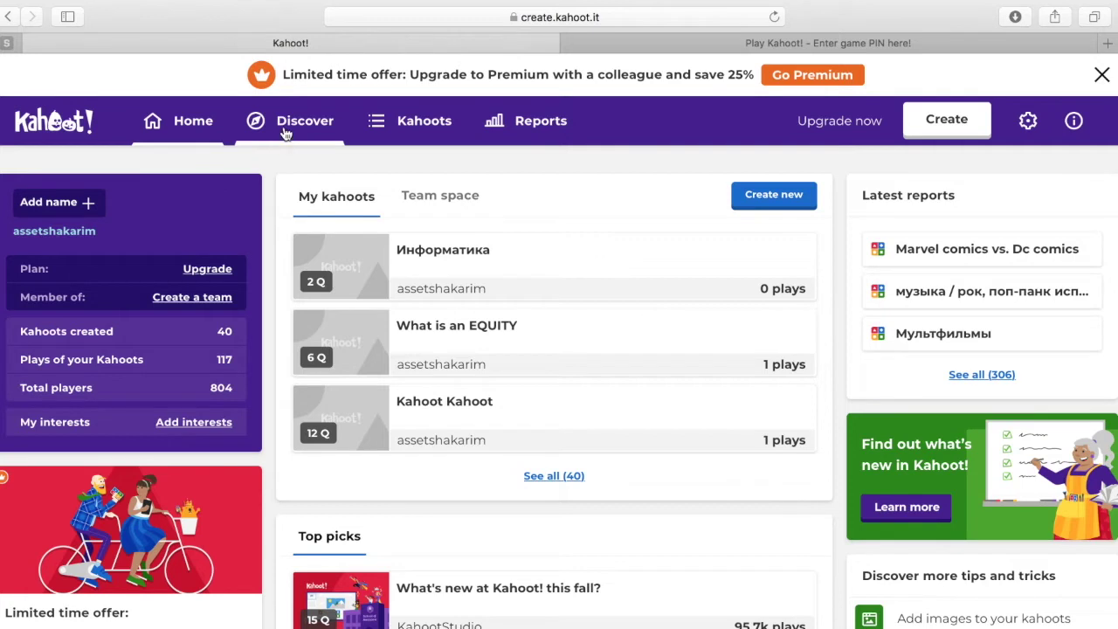
Step: Search the Discover page for "тригонометри" and open the suggested kahoot "Тригонометрия"
{"action": "left_click", "coordinate": [313, 135]}
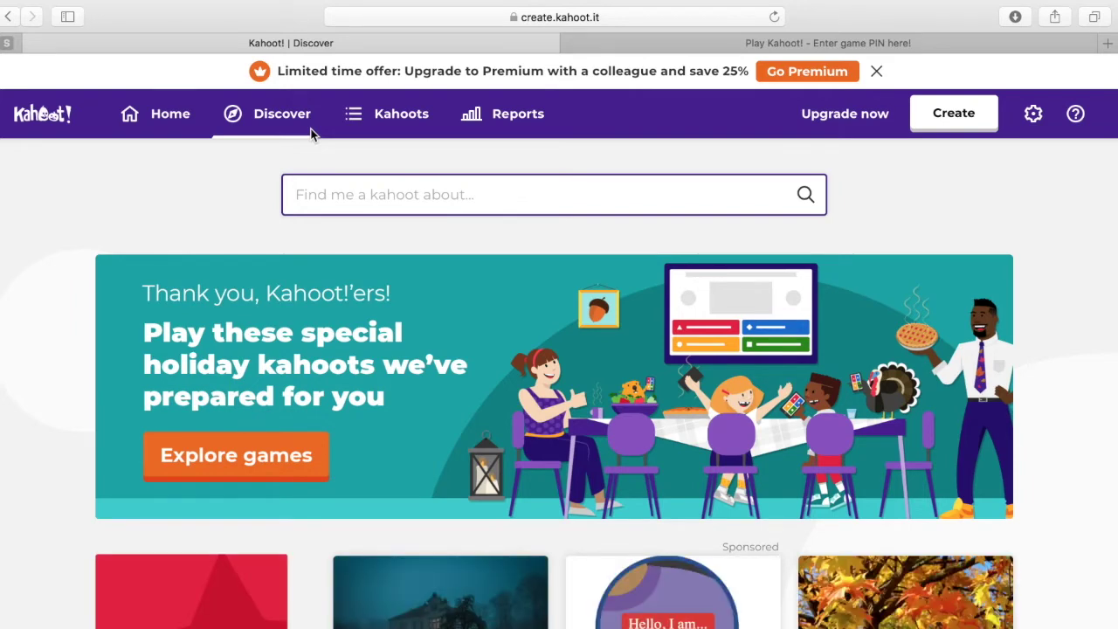
{"action": "scroll", "coordinate": [372, 194], "scroll_direction": "down", "scroll_amount": 6}
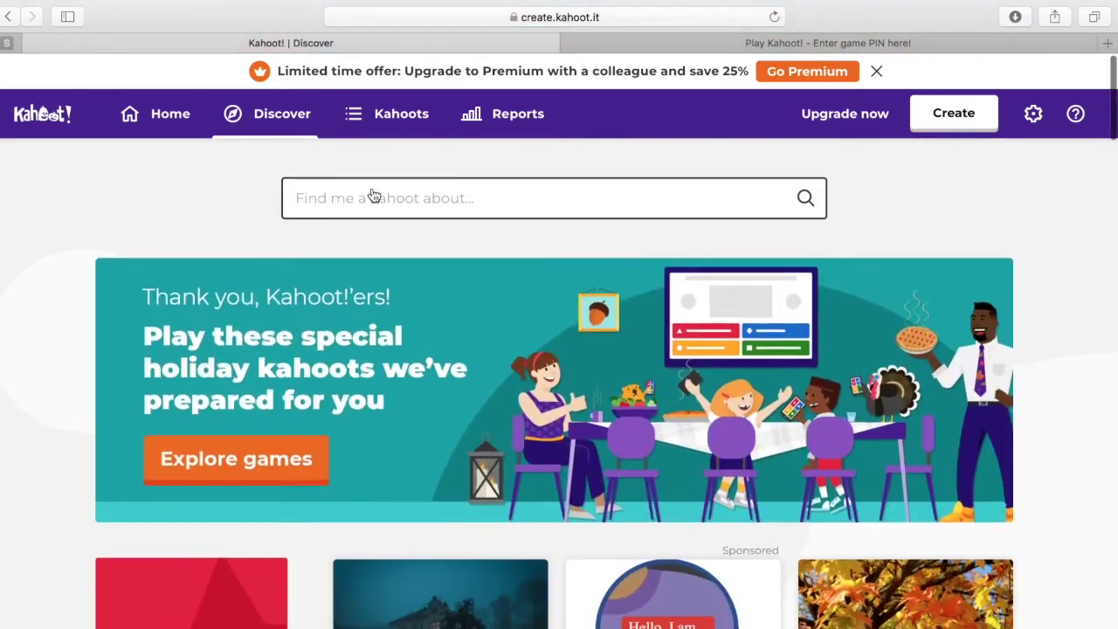
{"action": "scroll", "coordinate": [340, 198], "scroll_direction": "down", "scroll_amount": 10}
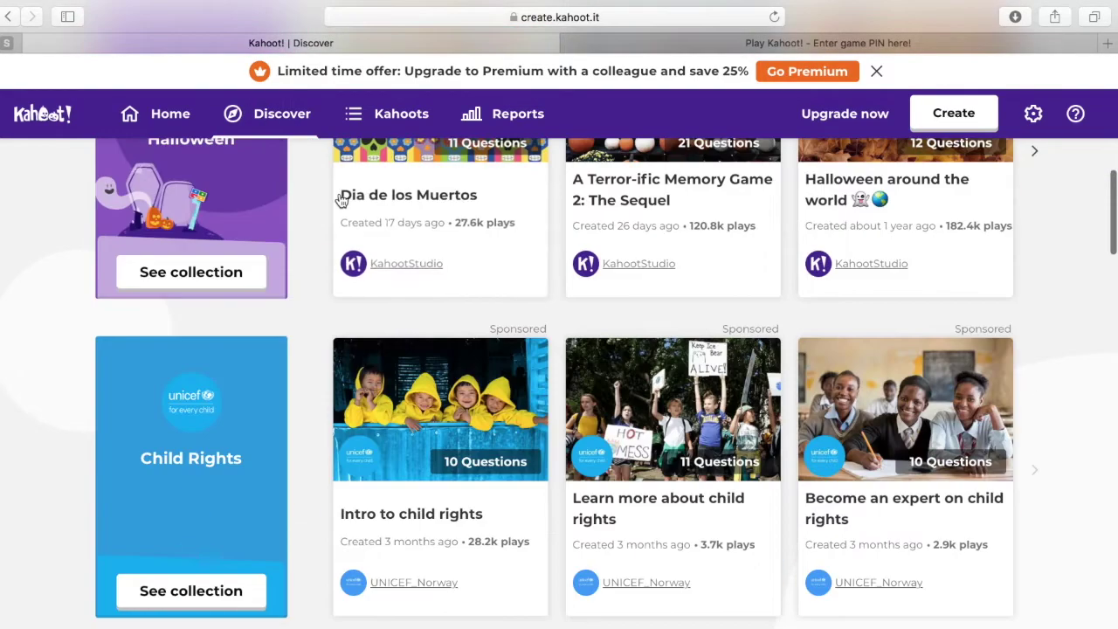
{"action": "scroll", "coordinate": [340, 199], "scroll_direction": "up", "scroll_amount": 4}
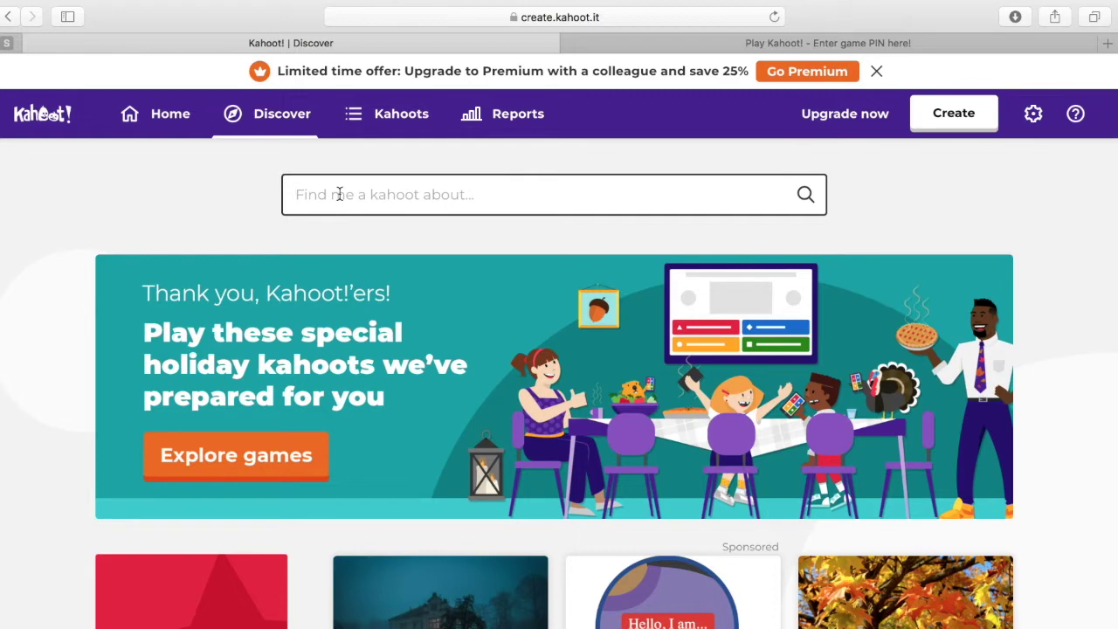
{"action": "left_click", "coordinate": [339, 194]}
{"action": "type", "text": "тригонометри"}
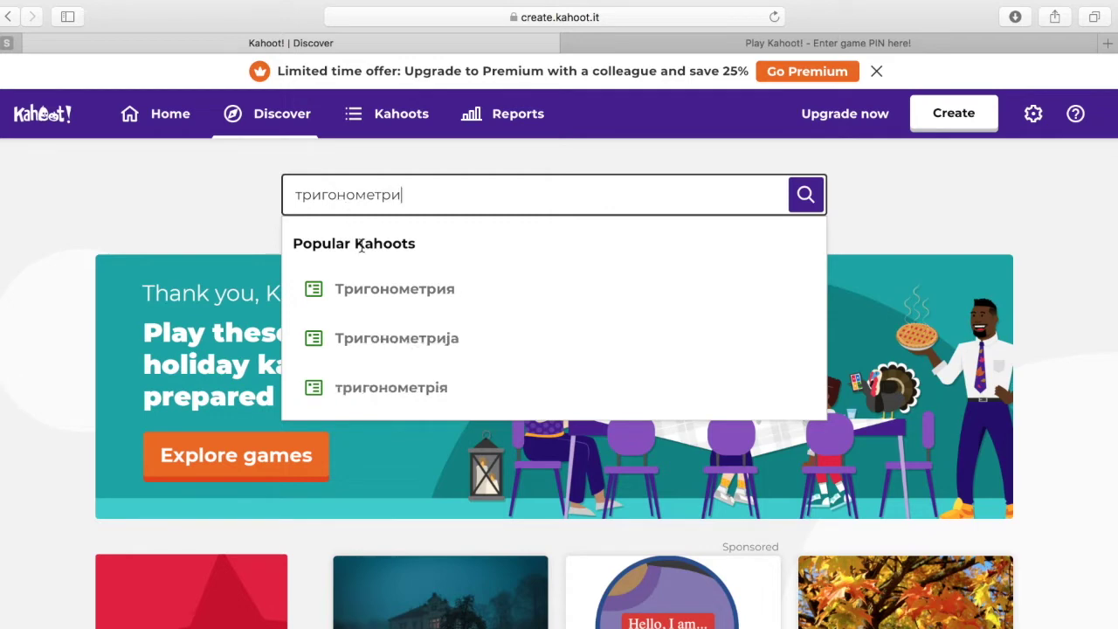
{"action": "left_click", "coordinate": [398, 297]}
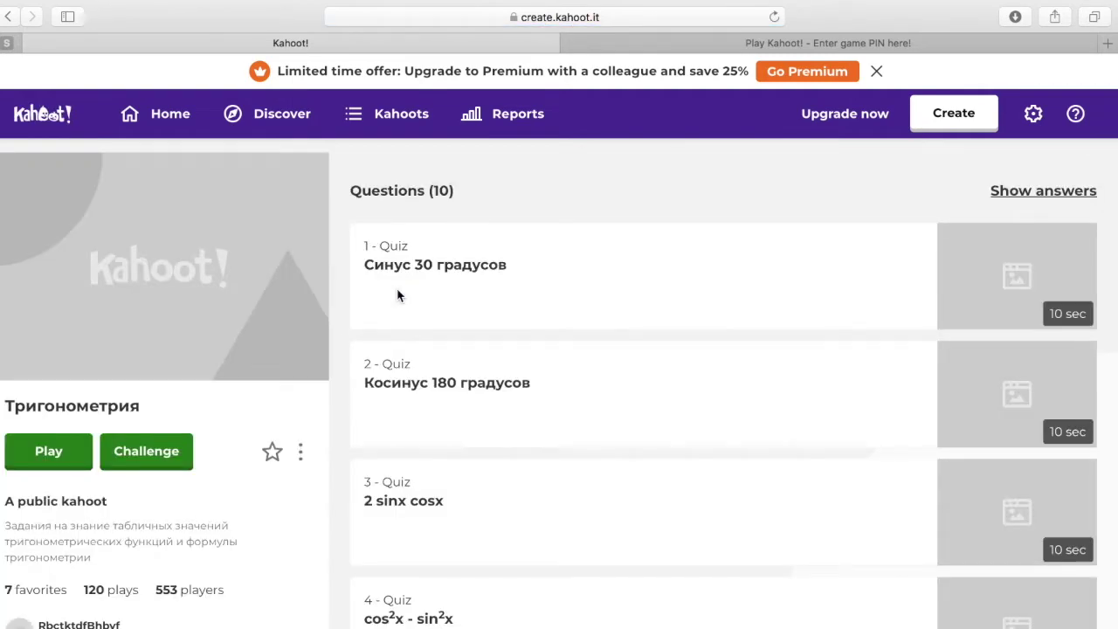
Step: Examine the kahoot's question list and expand the answers of question 1, "Синус 30 градусов", and question 8, "tg 0° + sin 0°"
{"action": "scroll", "coordinate": [420, 349], "scroll_direction": "down", "scroll_amount": 8}
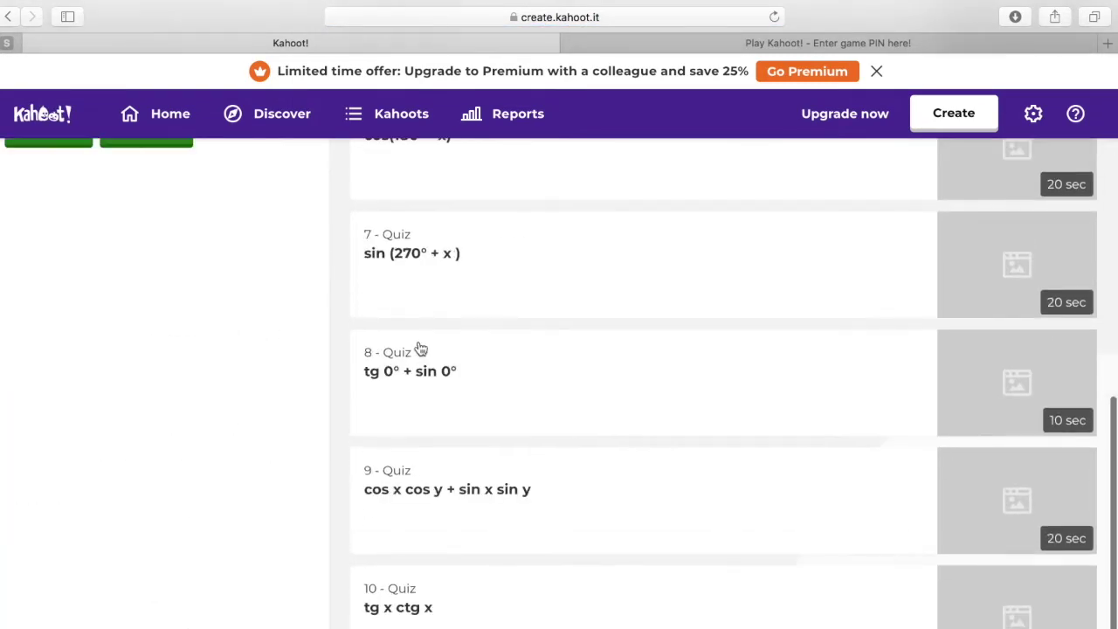
{"action": "scroll", "coordinate": [419, 349], "scroll_direction": "up", "scroll_amount": 9}
{"action": "scroll", "coordinate": [420, 349], "scroll_direction": "down", "scroll_amount": 1}
{"action": "left_click", "coordinate": [464, 264]}
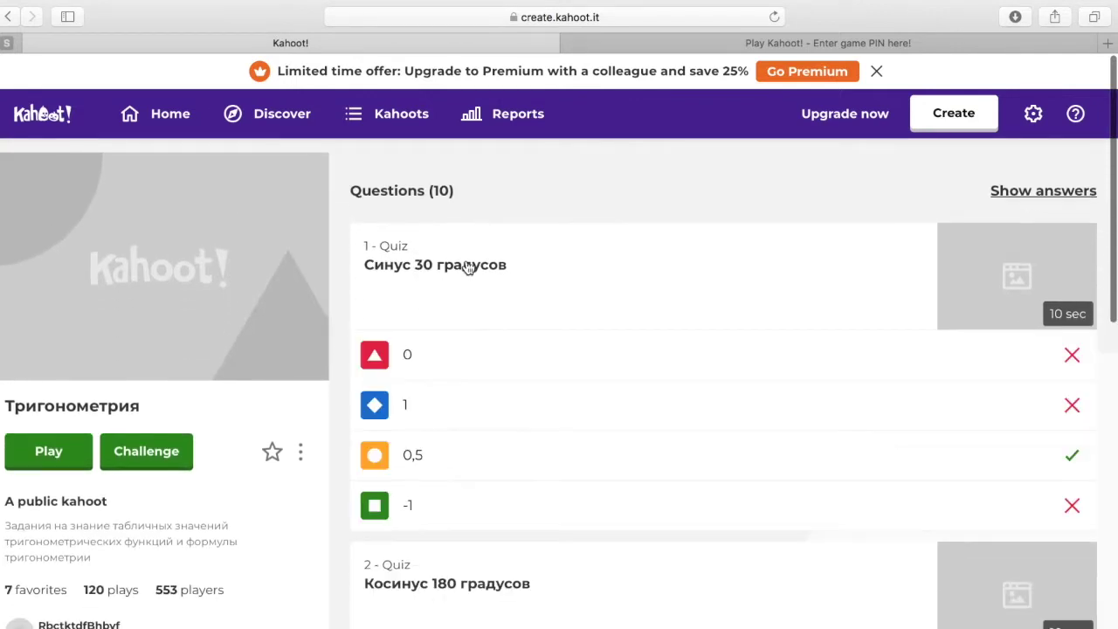
{"action": "scroll", "coordinate": [533, 452], "scroll_direction": "down", "scroll_amount": 1}
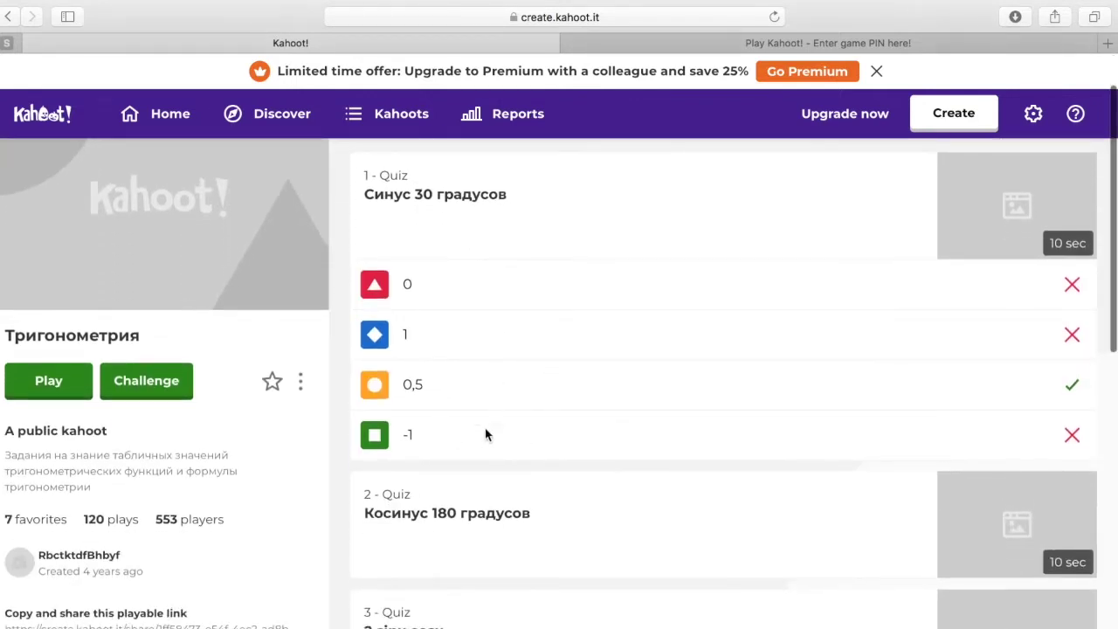
{"action": "scroll", "coordinate": [485, 435], "scroll_direction": "down", "scroll_amount": 4}
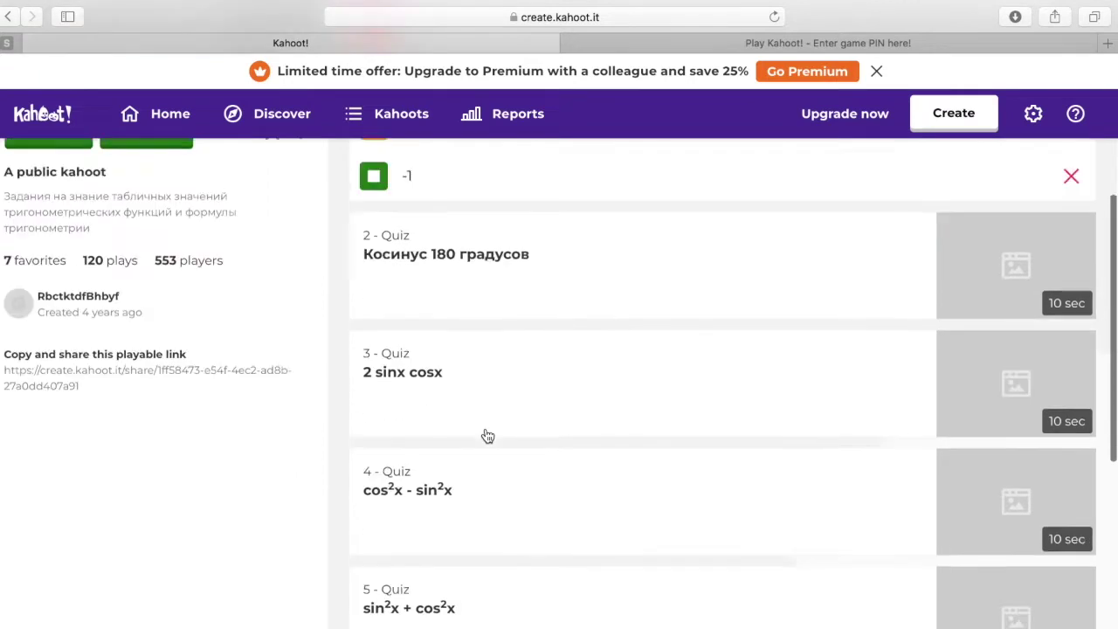
{"action": "scroll", "coordinate": [485, 436], "scroll_direction": "down", "scroll_amount": 9}
{"action": "left_click", "coordinate": [464, 379]}
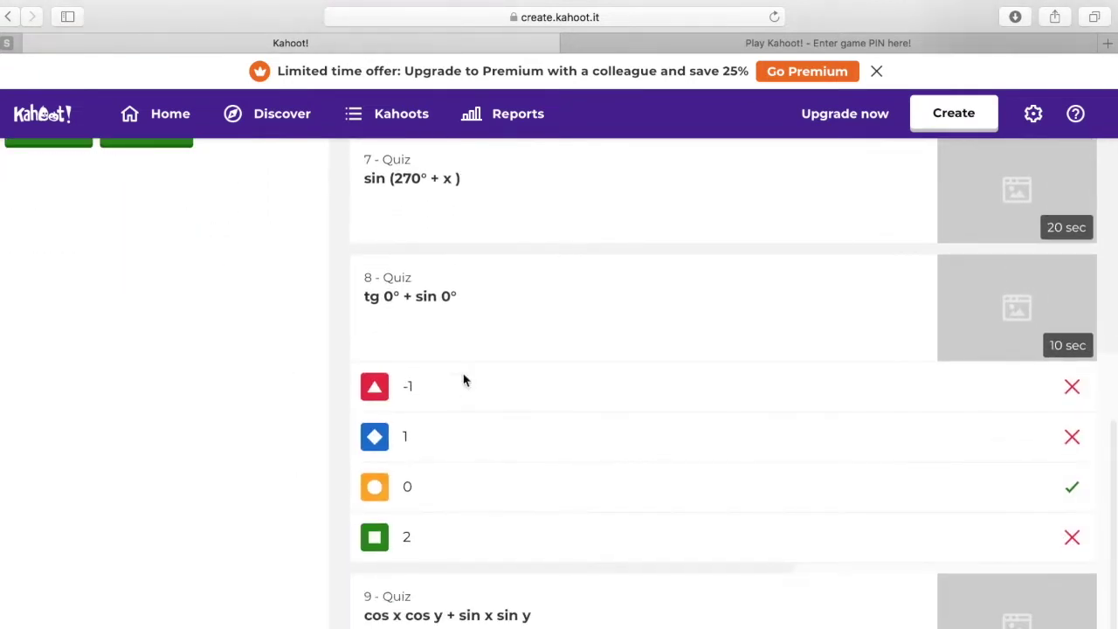
Step: Launch the "Тригонометрия" kahoot for live play
{"action": "scroll", "coordinate": [464, 380], "scroll_direction": "up", "scroll_amount": 15}
{"action": "left_click", "coordinate": [38, 461]}
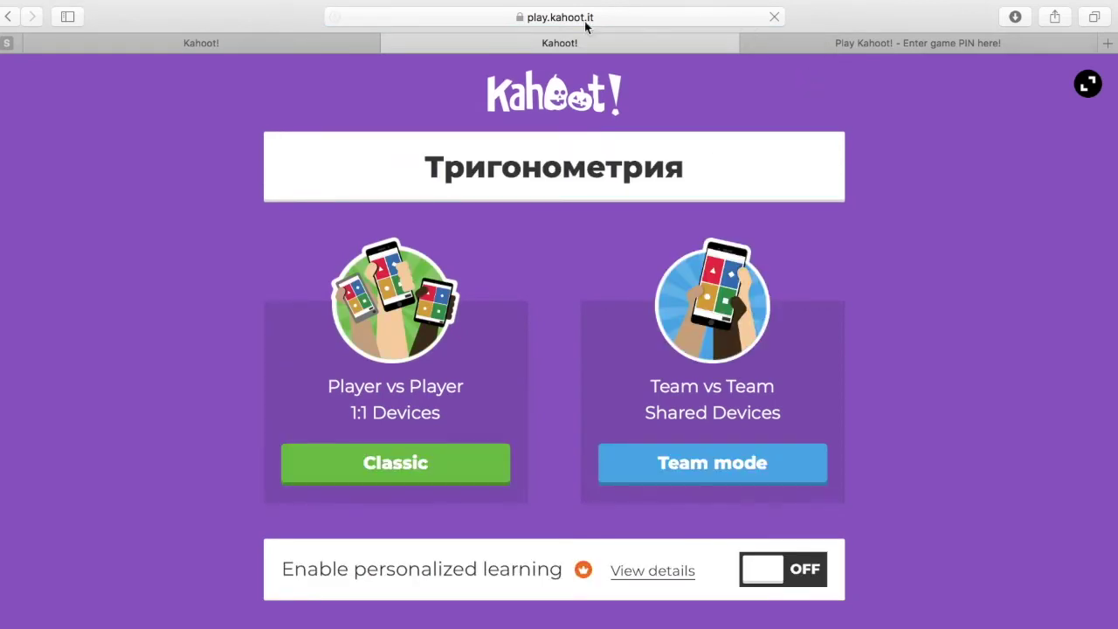
{"action": "scroll", "coordinate": [357, 443], "scroll_direction": "down", "scroll_amount": 1}
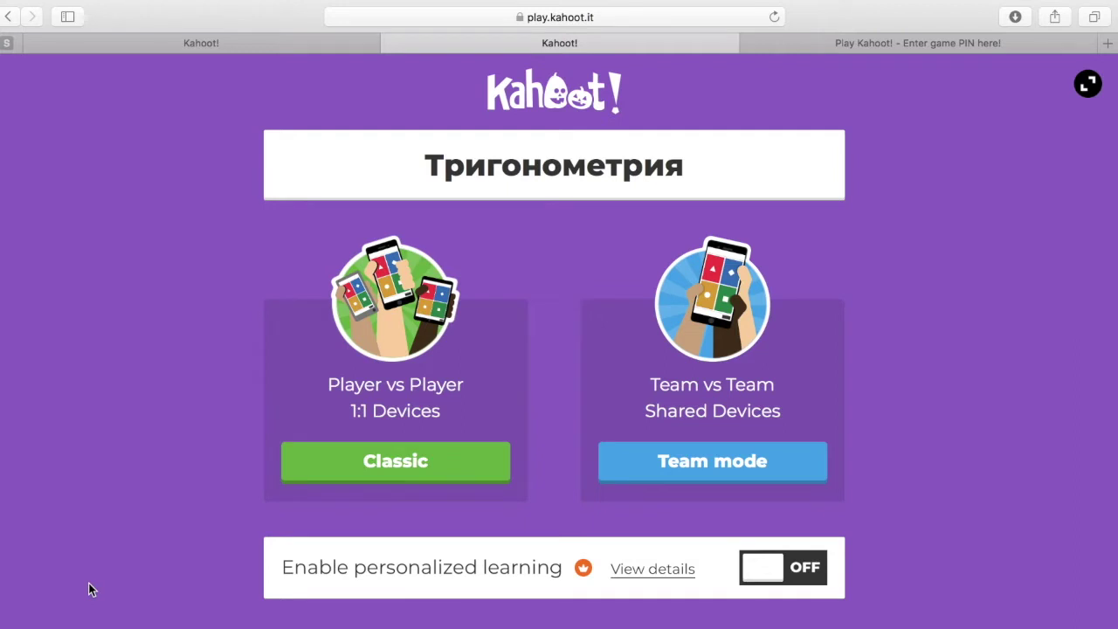
{"action": "left_click", "coordinate": [398, 468]}
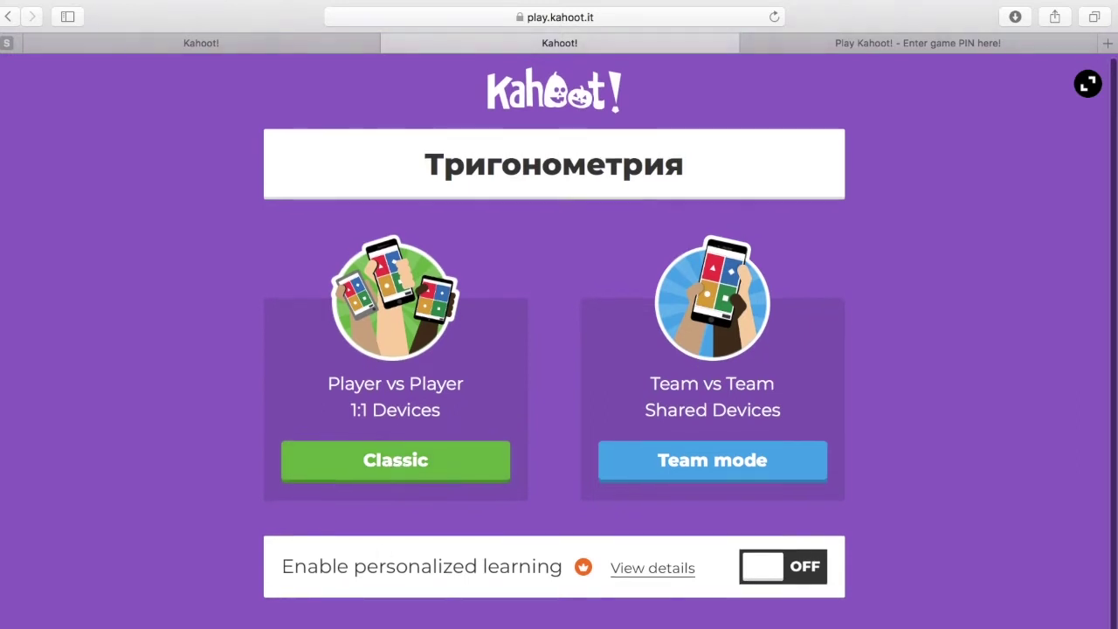
Step: Try to change the lobby music to 8-bit in the game options
{"action": "scroll", "coordinate": [559, 350], "scroll_direction": "down", "scroll_amount": 3}
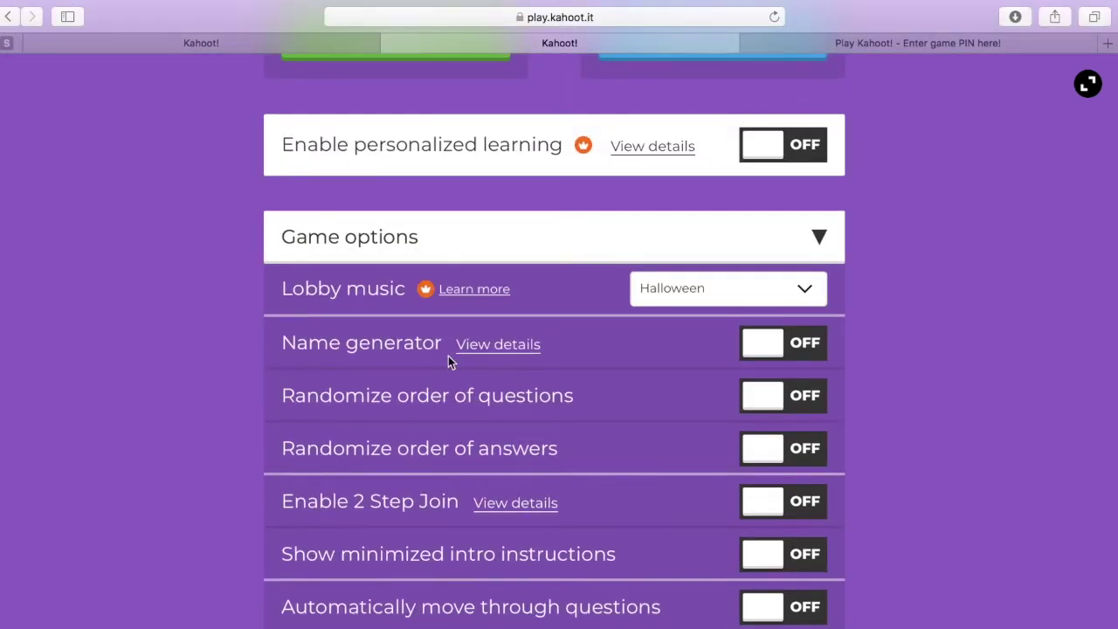
{"action": "left_click", "coordinate": [666, 302]}
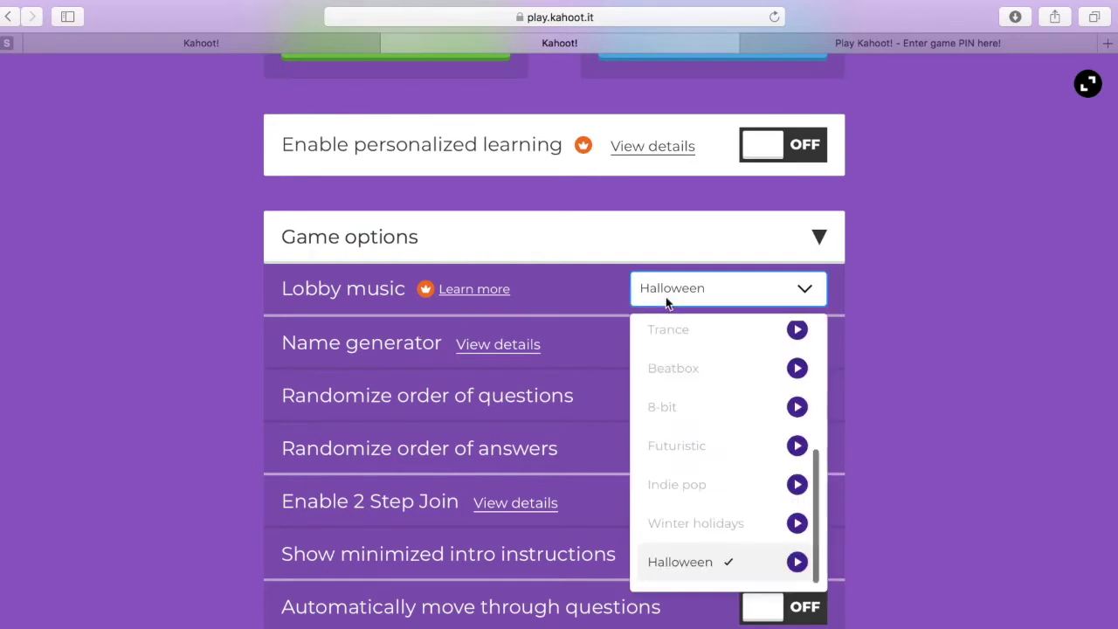
{"action": "left_click", "coordinate": [672, 408]}
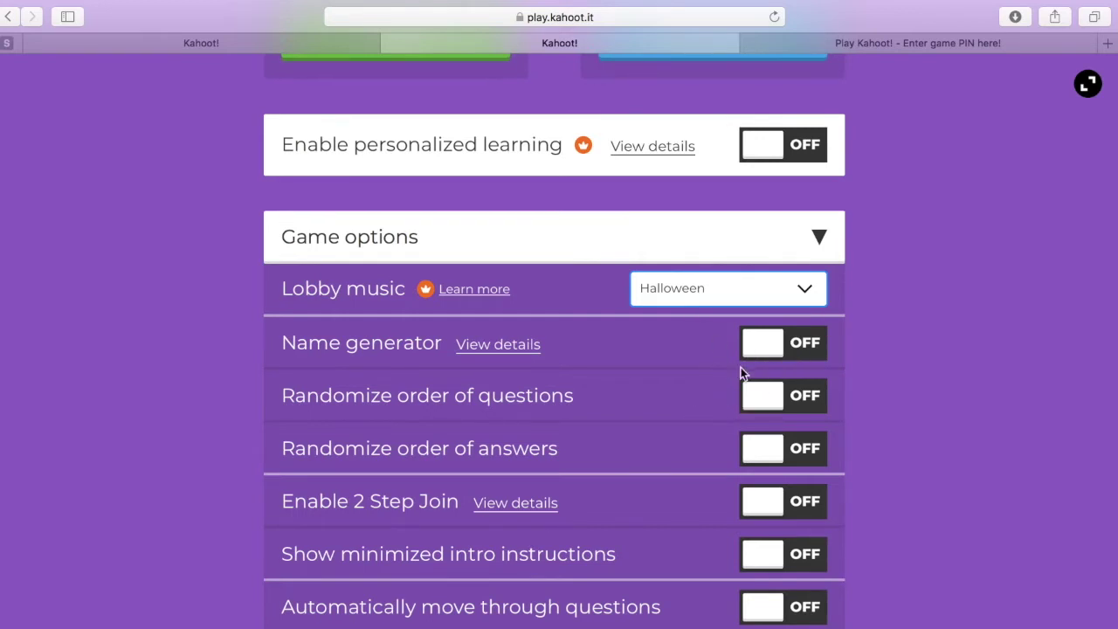
{"action": "left_click", "coordinate": [406, 345]}
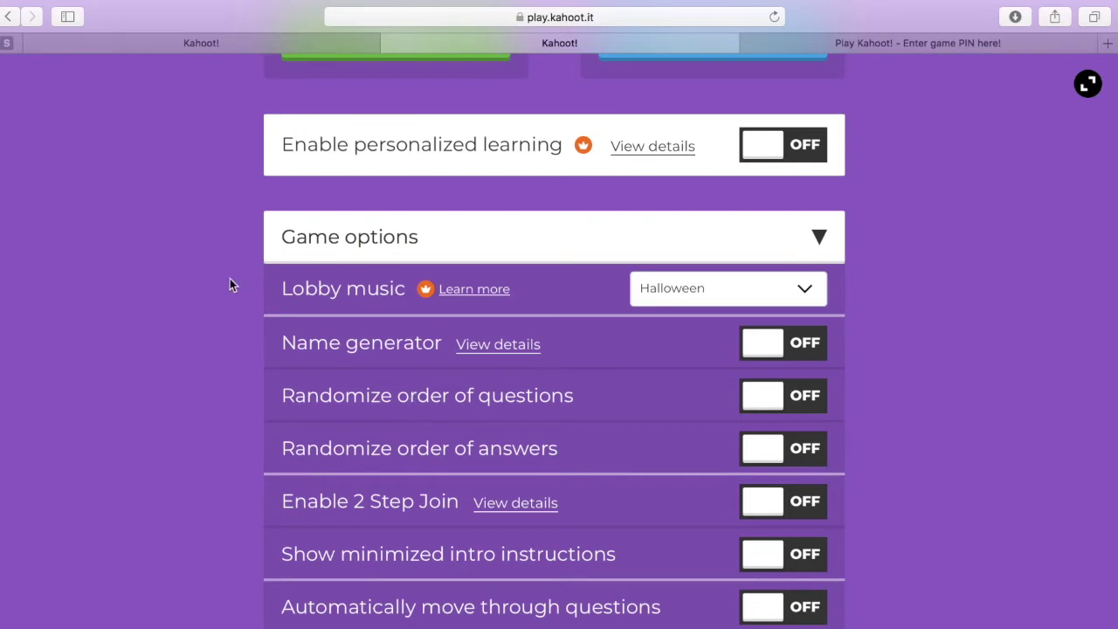
Step: Look through the kahoot's question list in its own browser tab, then return to the game options
{"action": "left_click", "coordinate": [236, 38]}
{"action": "scroll", "coordinate": [519, 332], "scroll_direction": "down", "scroll_amount": 6}
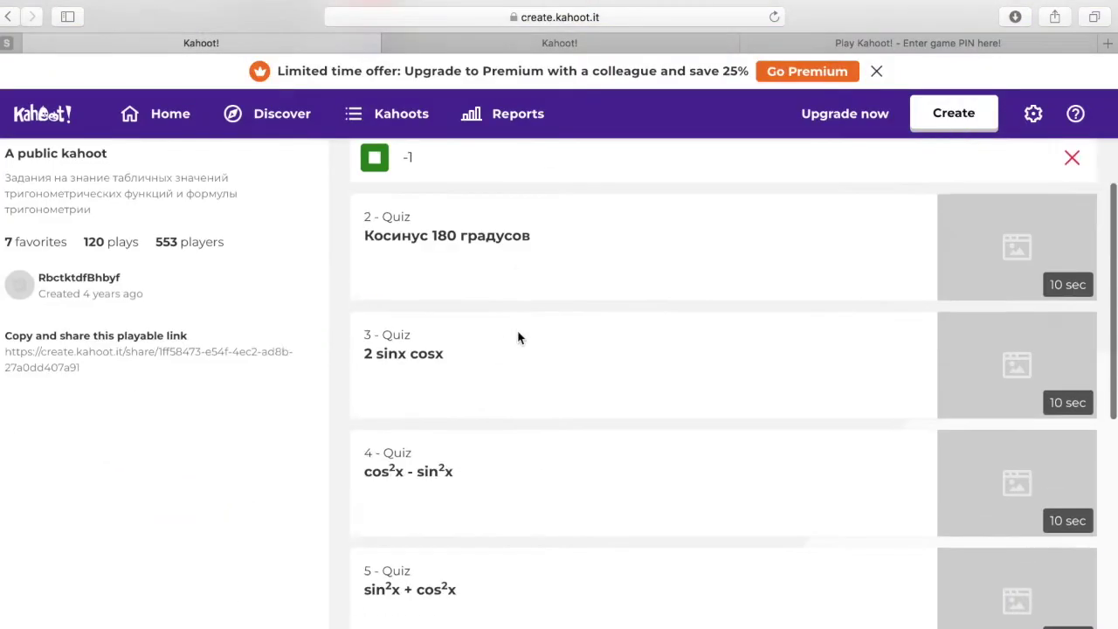
{"action": "left_click", "coordinate": [545, 45]}
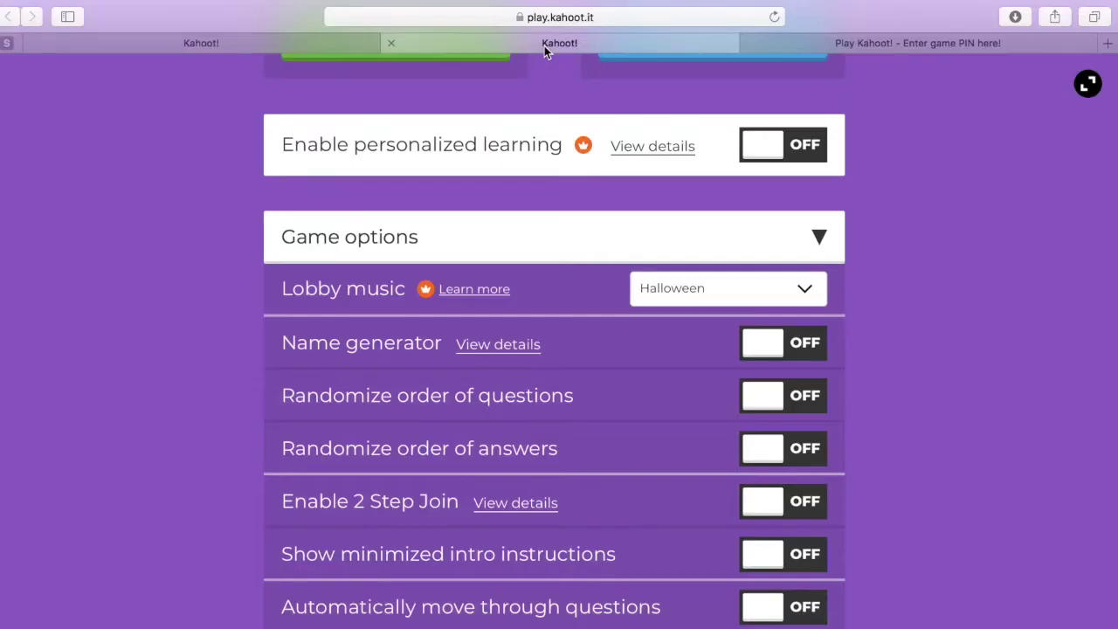
Step: Turn on the randomized order of questions and automatic moving through questions in the game options
{"action": "left_click", "coordinate": [799, 406]}
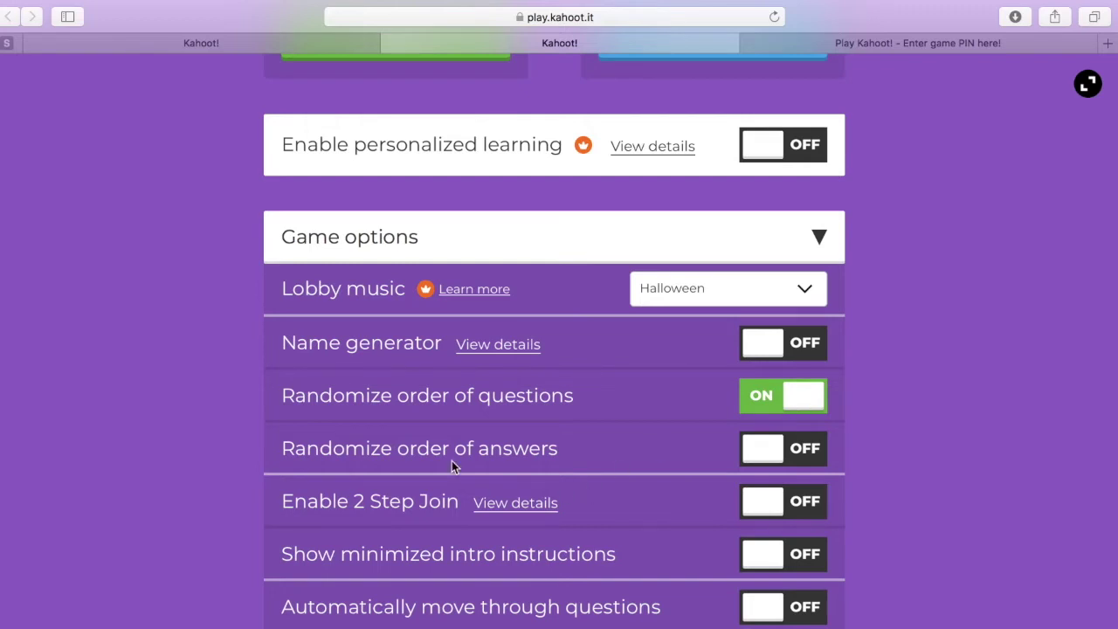
{"action": "scroll", "coordinate": [442, 535], "scroll_direction": "down", "scroll_amount": 1}
{"action": "scroll", "coordinate": [441, 535], "scroll_direction": "up", "scroll_amount": 1}
{"action": "left_click", "coordinate": [797, 608]}
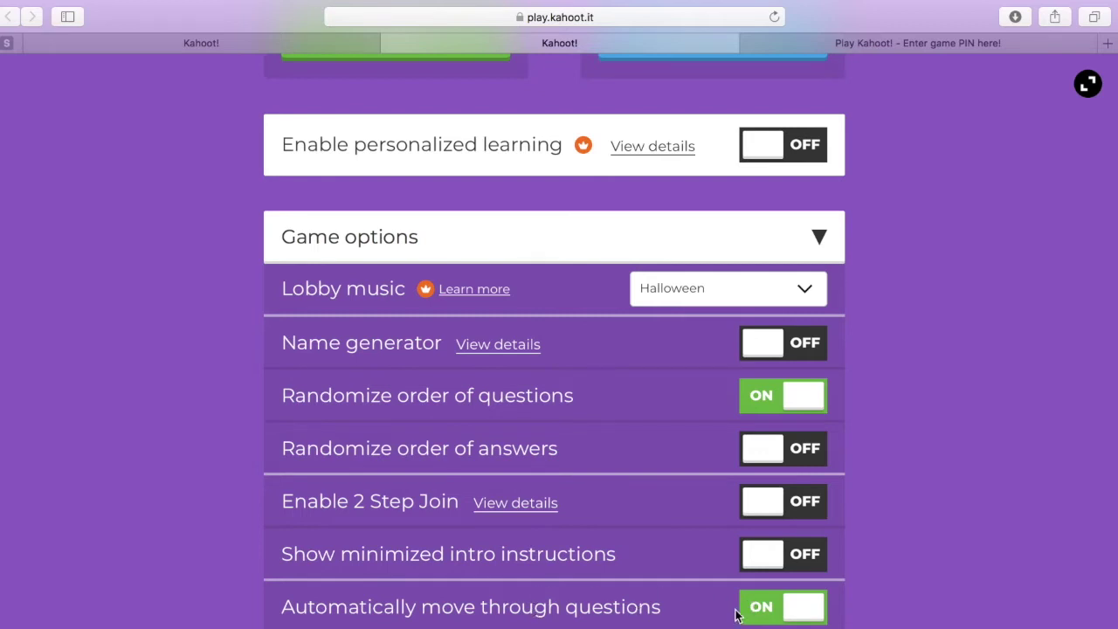
{"action": "scroll", "coordinate": [597, 618], "scroll_direction": "down", "scroll_amount": 1}
{"action": "scroll", "coordinate": [312, 568], "scroll_direction": "up", "scroll_amount": 10}
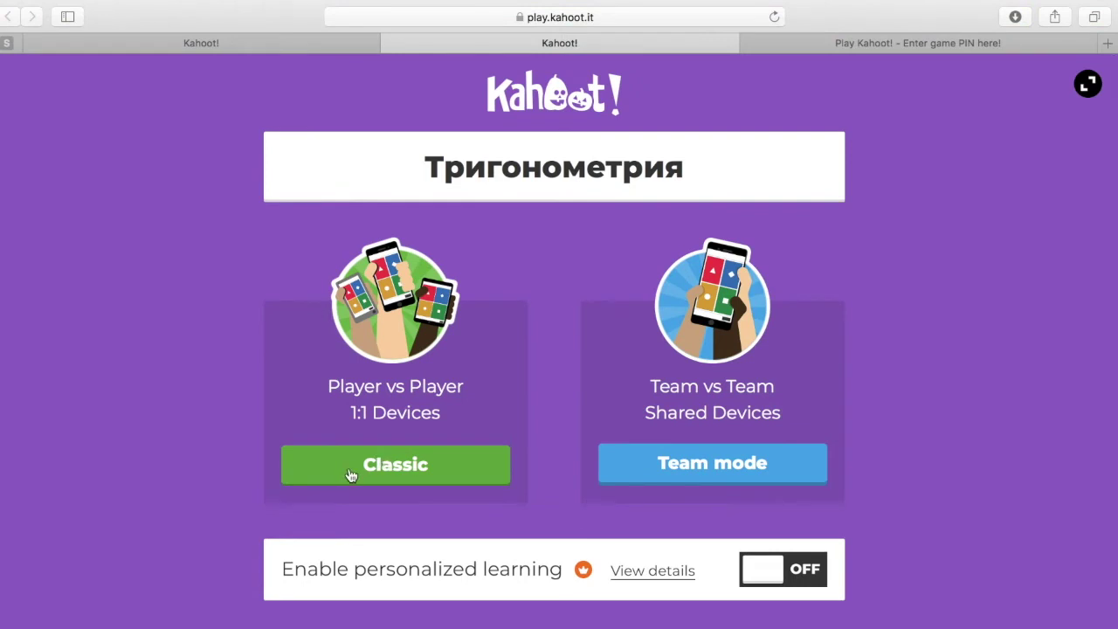
Step: Start the "Тригонометрия" kahoot in Classic player-vs-player mode and highlight the game PIN in the lobby
{"action": "left_click", "coordinate": [351, 475]}
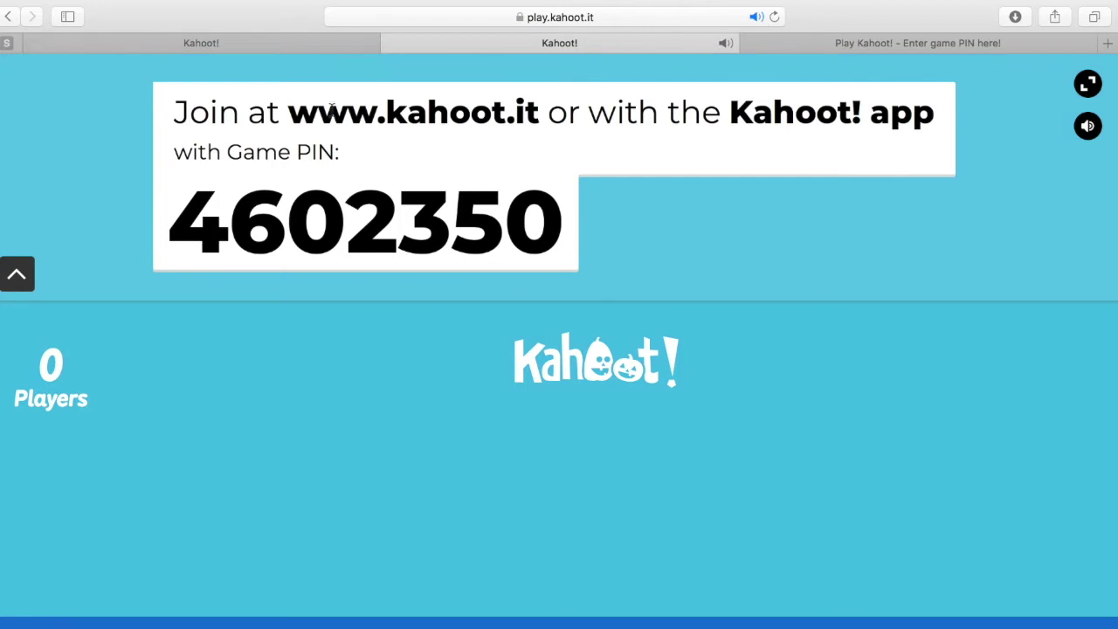
{"action": "double_click", "coordinate": [346, 201]}
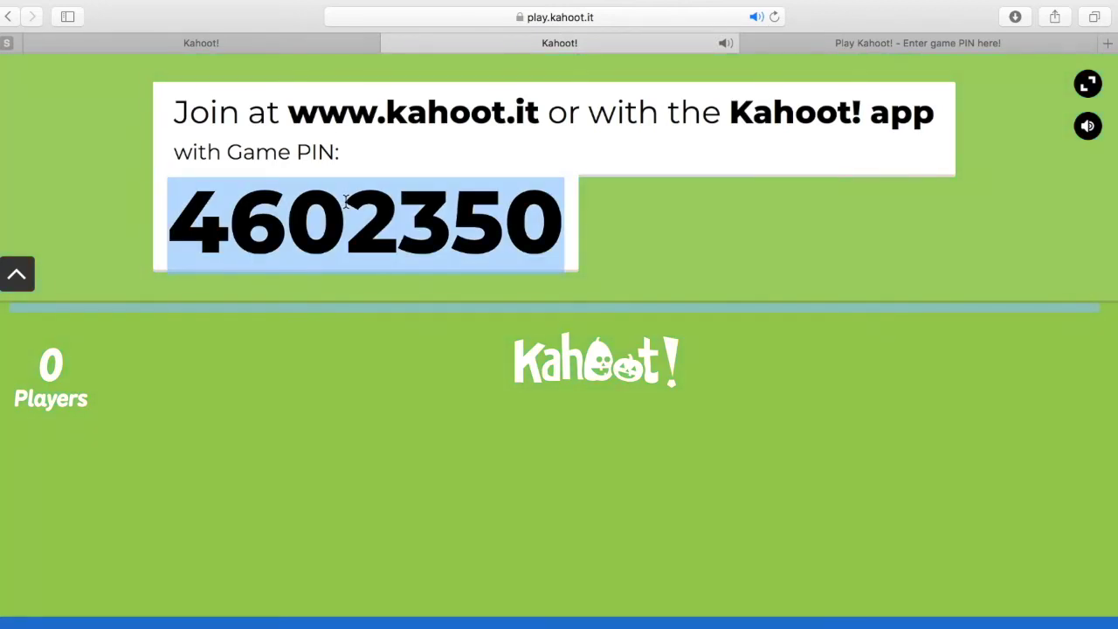
{"action": "left_click", "coordinate": [346, 201]}
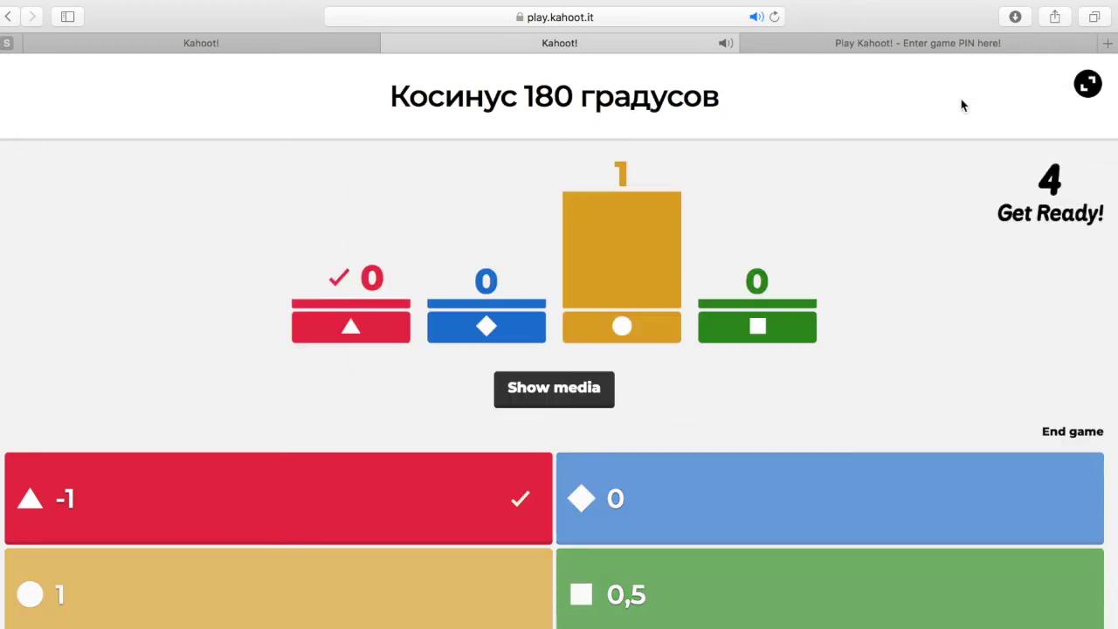
Step: Leave the running game for the browser tab with the kahoot's details and open the Kahoot home page from there
{"action": "left_click", "coordinate": [391, 43]}
{"action": "left_click", "coordinate": [568, 251]}
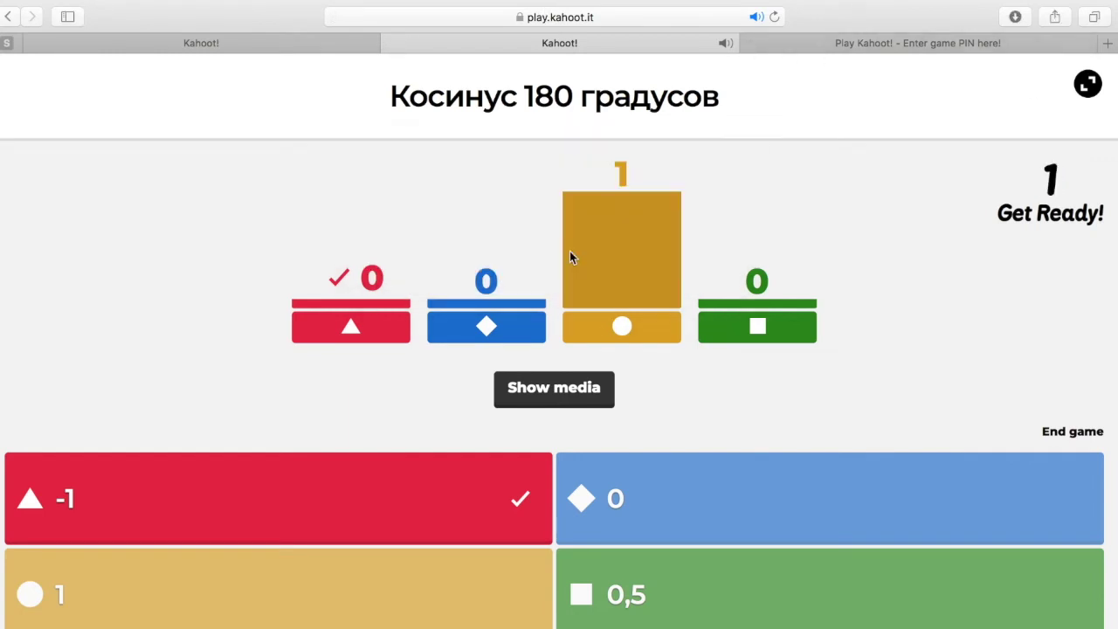
{"action": "left_click", "coordinate": [328, 44]}
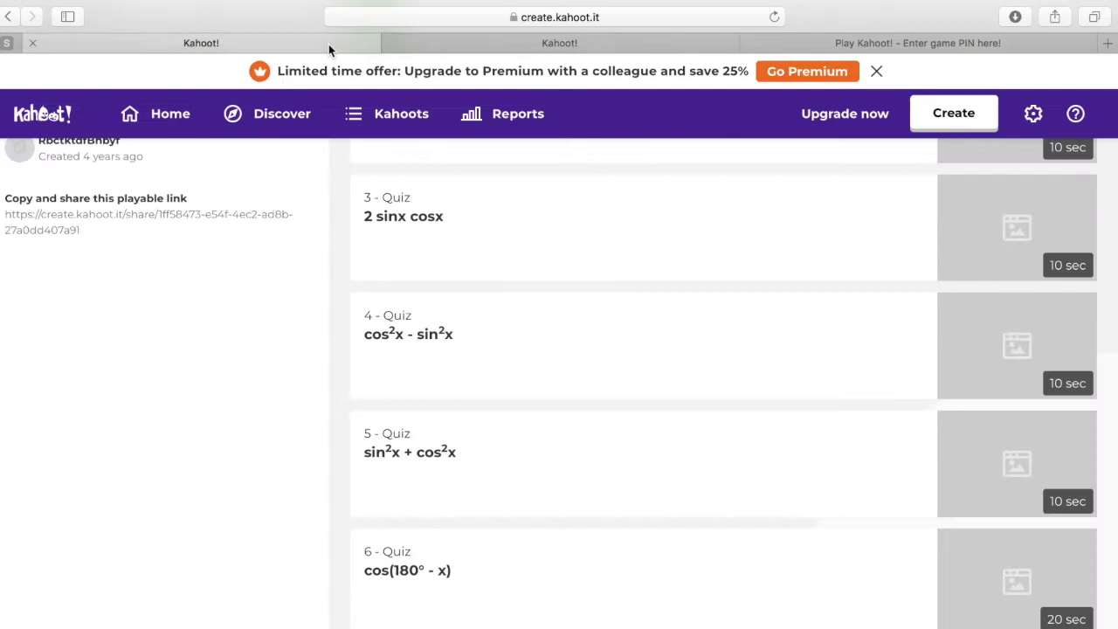
{"action": "scroll", "coordinate": [542, 224], "scroll_direction": "up", "scroll_amount": 5}
{"action": "scroll", "coordinate": [542, 225], "scroll_direction": "up", "scroll_amount": 2}
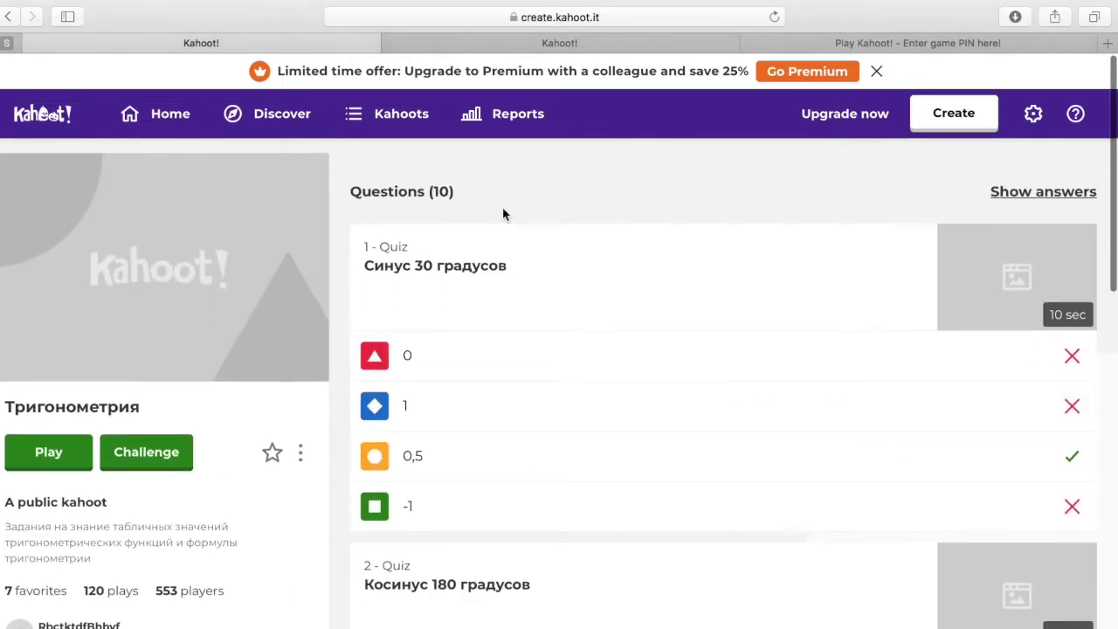
{"action": "left_click", "coordinate": [24, 116]}
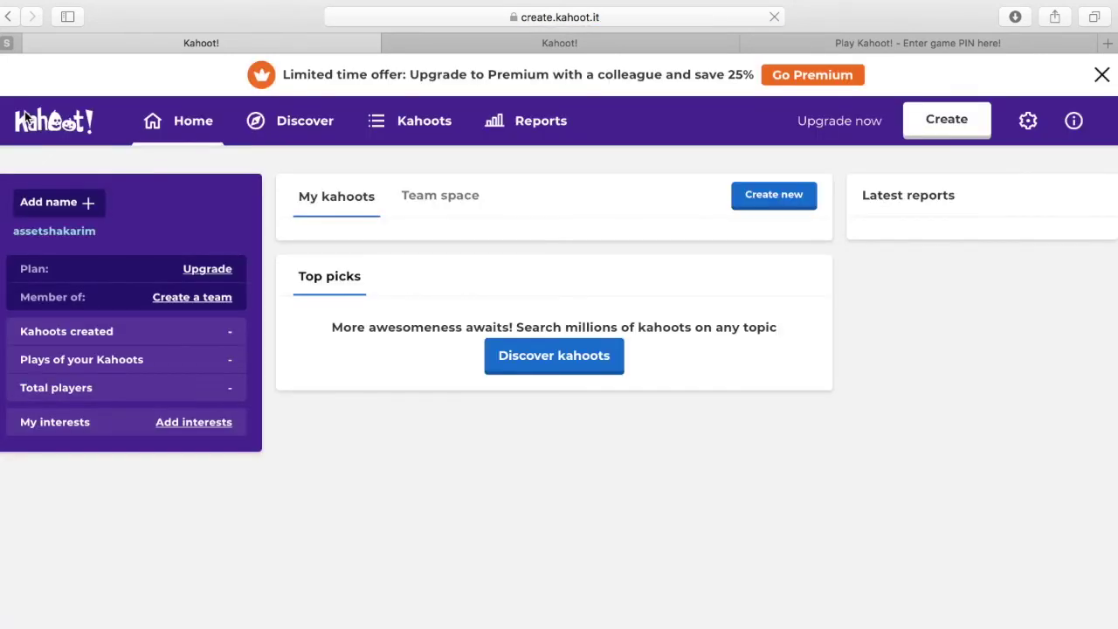
Step: Examine the home page sections: own kahoots, team space, top picks and latest reports
{"action": "scroll", "coordinate": [295, 262], "scroll_direction": "down", "scroll_amount": 1}
{"action": "scroll", "coordinate": [295, 262], "scroll_direction": "up", "scroll_amount": 1}
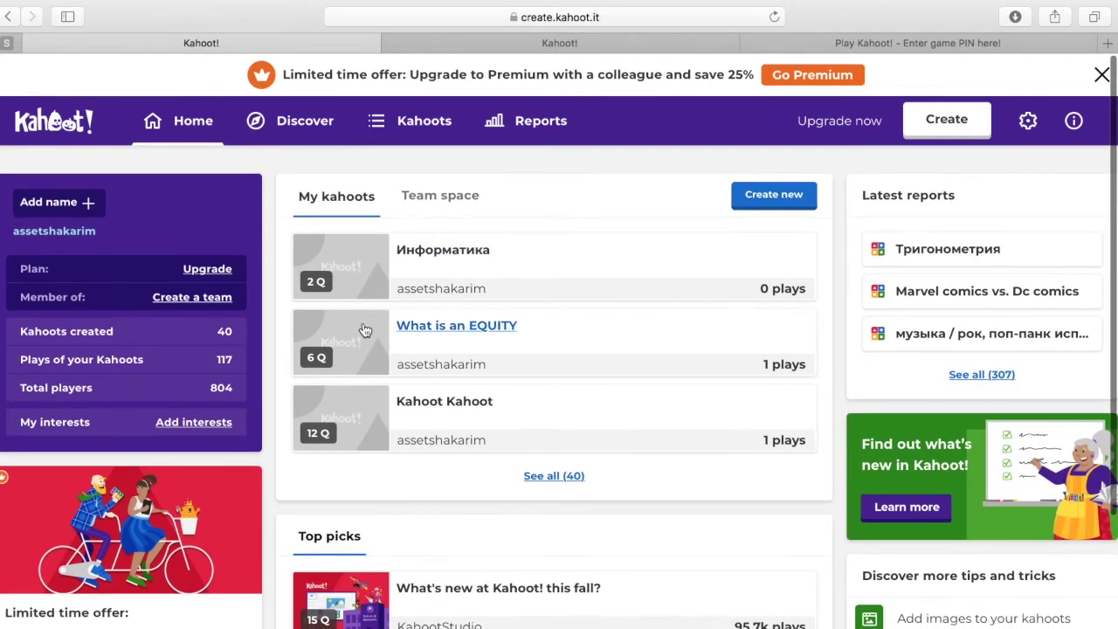
{"action": "scroll", "coordinate": [501, 379], "scroll_direction": "up", "scroll_amount": 1}
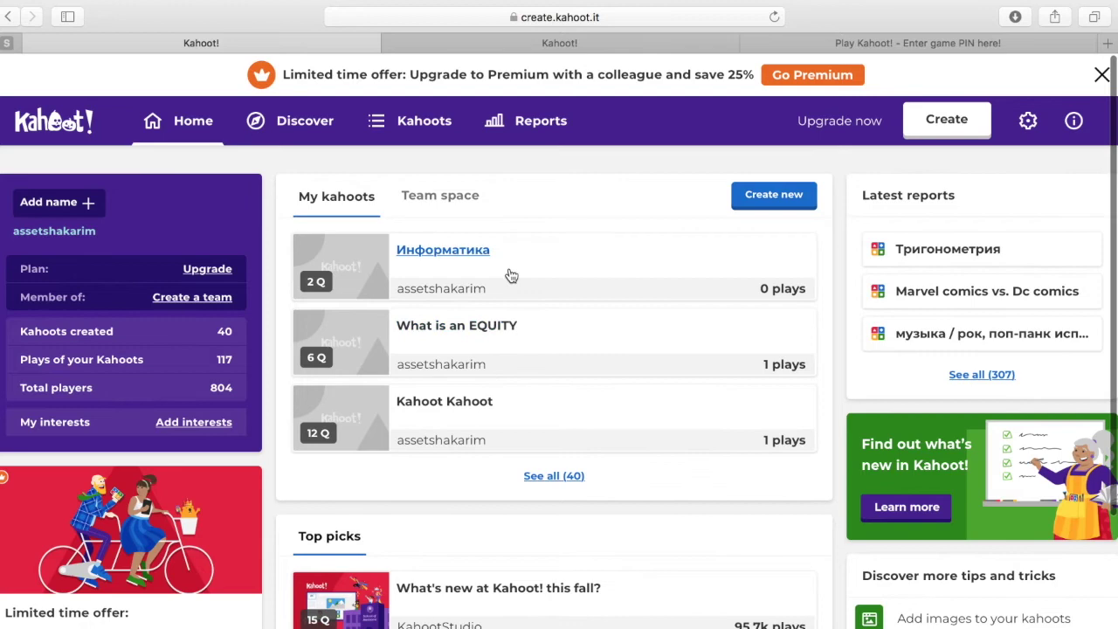
{"action": "scroll", "coordinate": [968, 415], "scroll_direction": "down", "scroll_amount": 1}
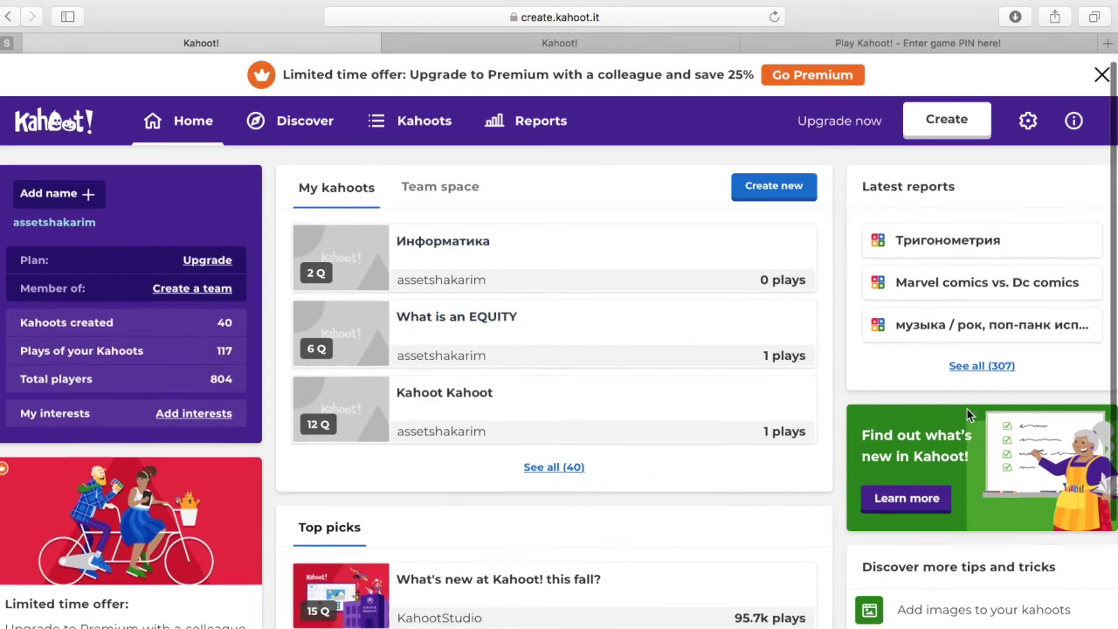
{"action": "left_click", "coordinate": [477, 196]}
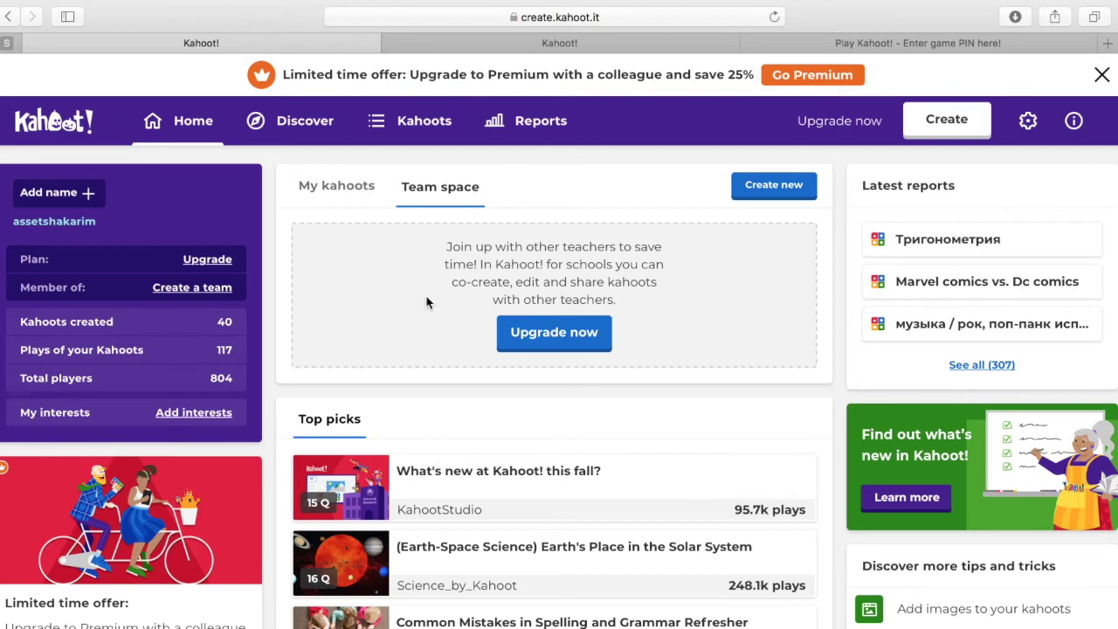
{"action": "scroll", "coordinate": [429, 302], "scroll_direction": "down", "scroll_amount": 2}
{"action": "scroll", "coordinate": [913, 381], "scroll_direction": "up", "scroll_amount": 3}
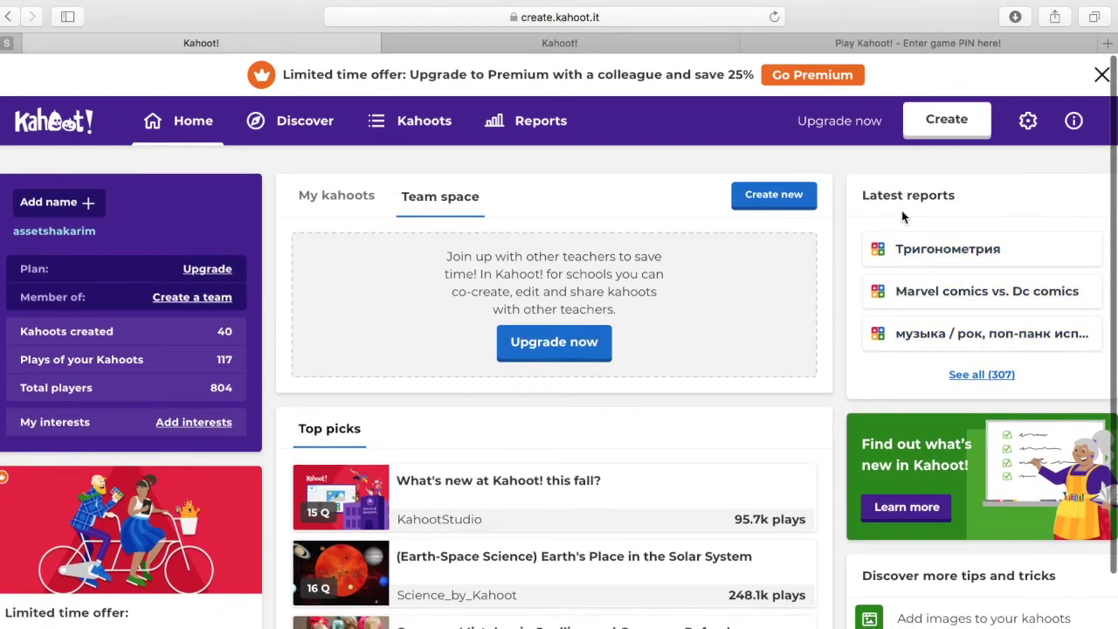
{"action": "scroll", "coordinate": [874, 354], "scroll_direction": "down", "scroll_amount": 4}
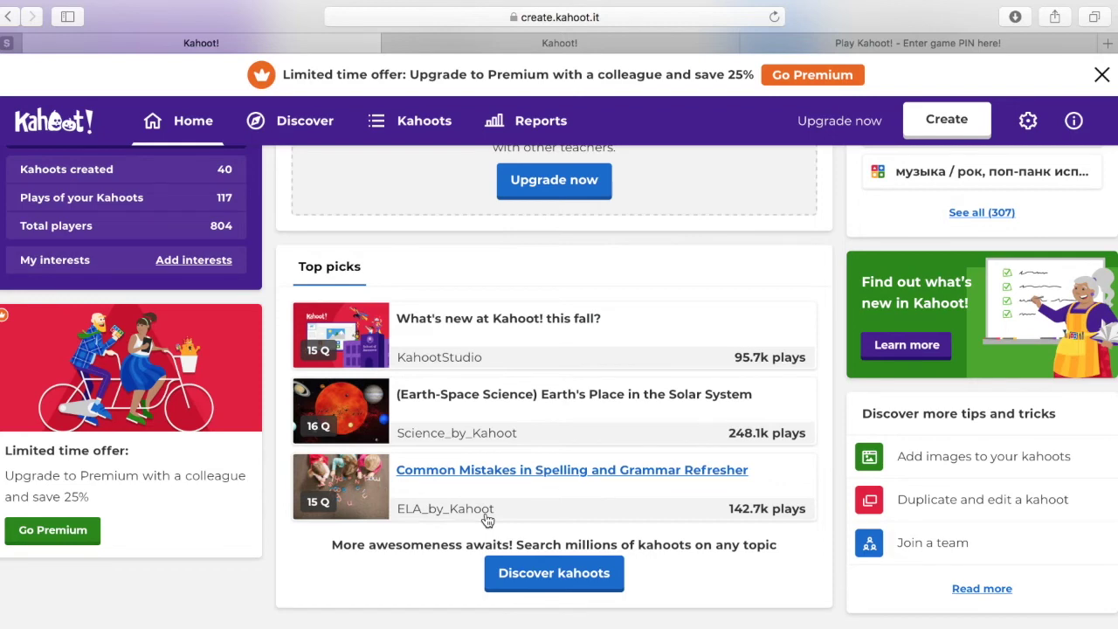
{"action": "scroll", "coordinate": [263, 486], "scroll_direction": "up", "scroll_amount": 4}
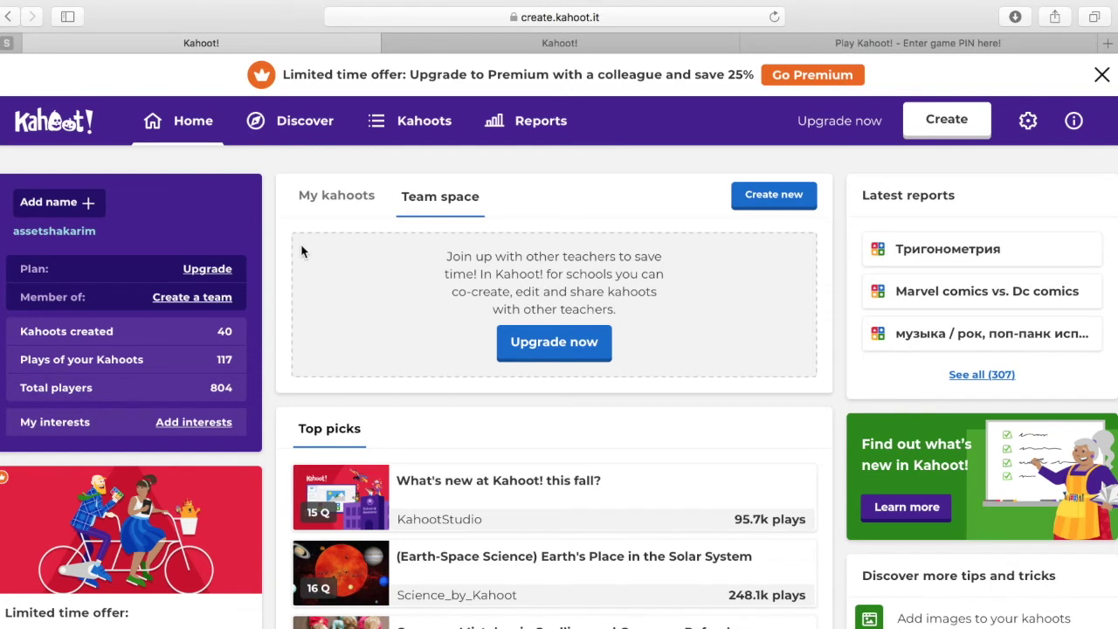
Step: Visit the Discover page and start creating a new kahoot
{"action": "left_click", "coordinate": [293, 127]}
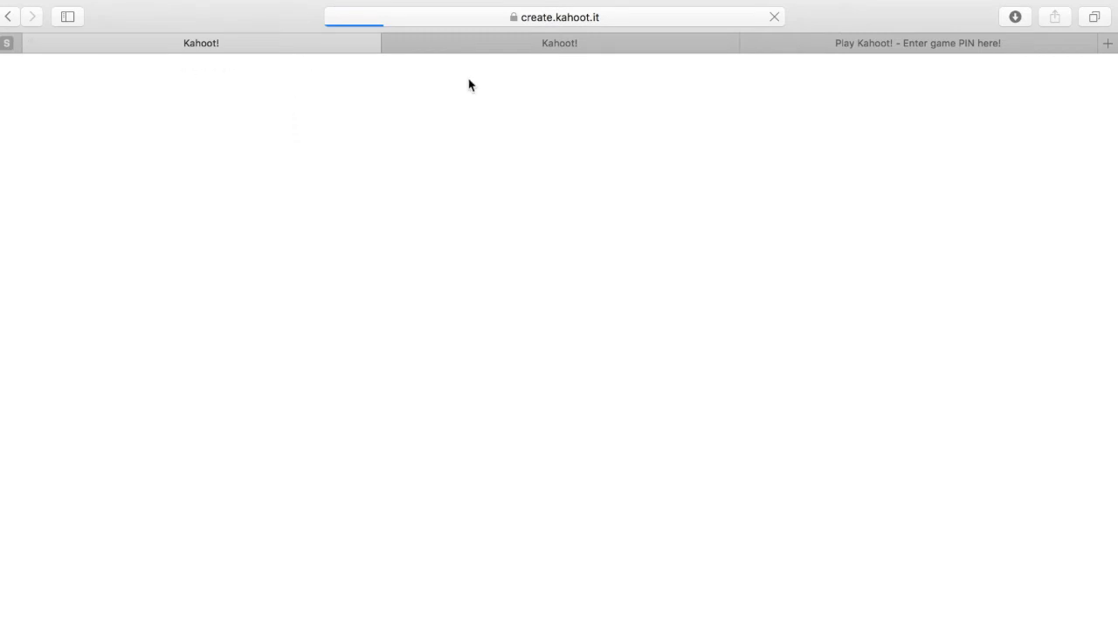
{"action": "left_click", "coordinate": [9, 17]}
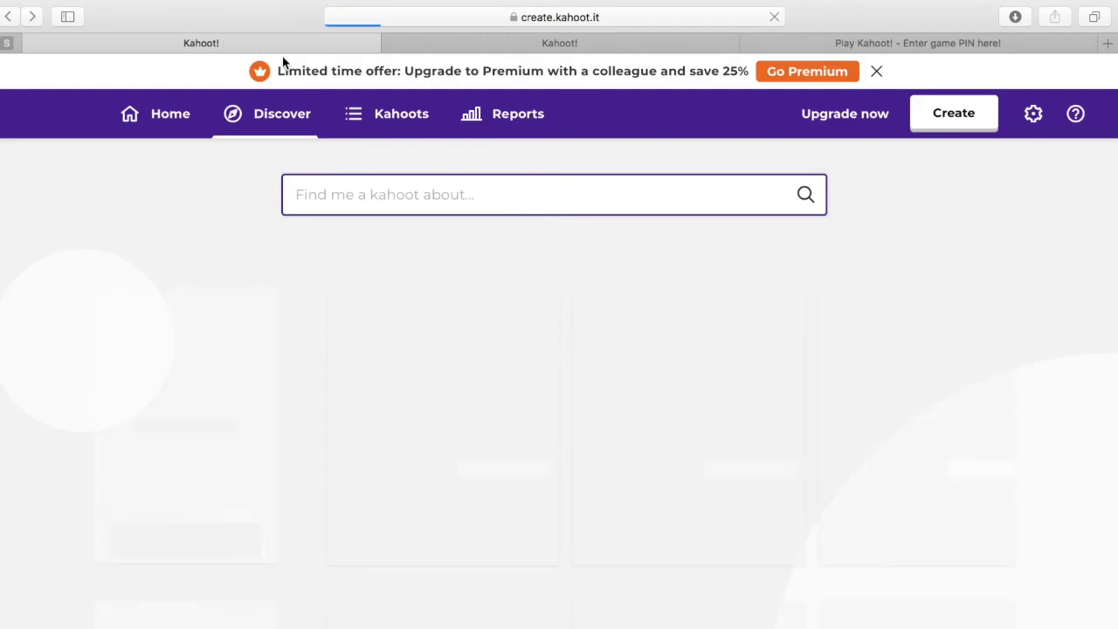
{"action": "left_click", "coordinate": [949, 118]}
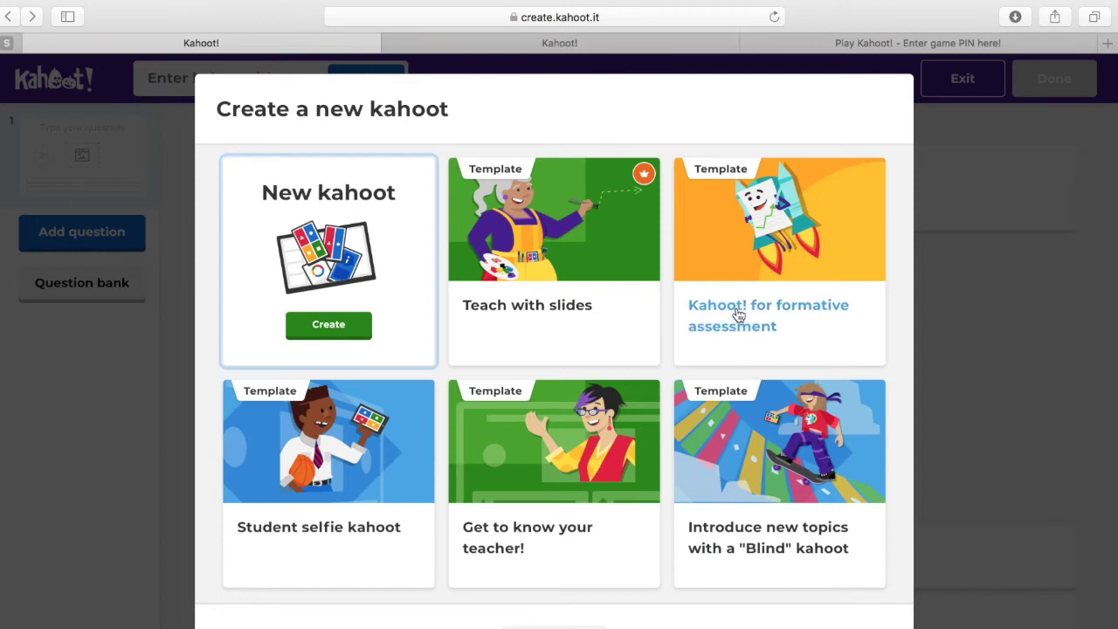
Step: Try the premium "Teach with slides" template, decline the trial offer and use the "Get to know your teacher!" template instead
{"action": "left_click", "coordinate": [354, 341]}
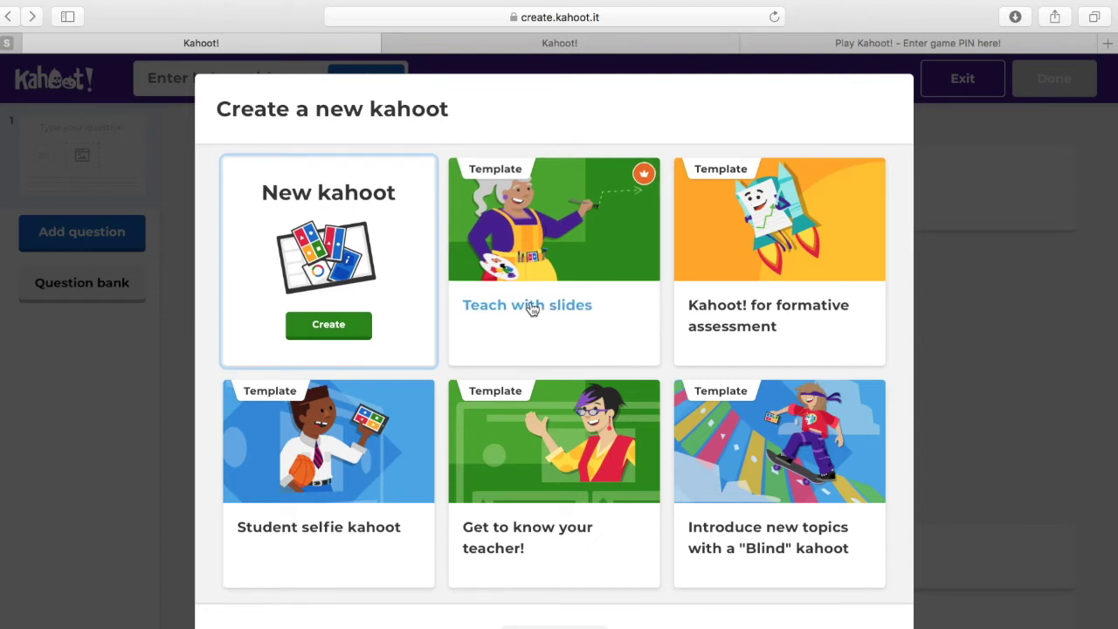
{"action": "left_click", "coordinate": [644, 178]}
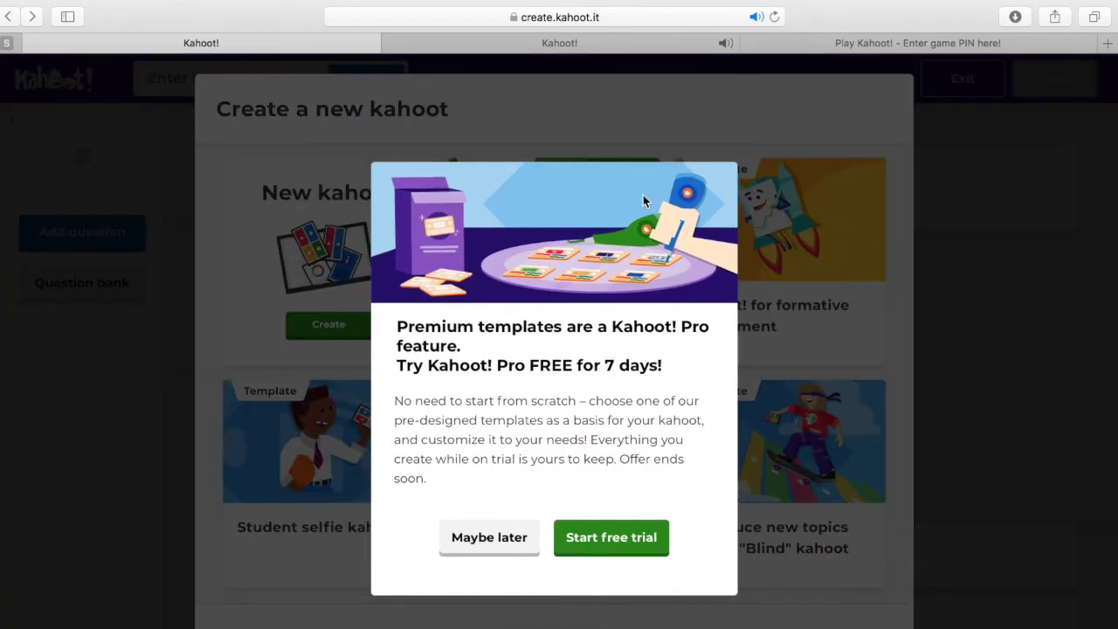
{"action": "left_click", "coordinate": [511, 550]}
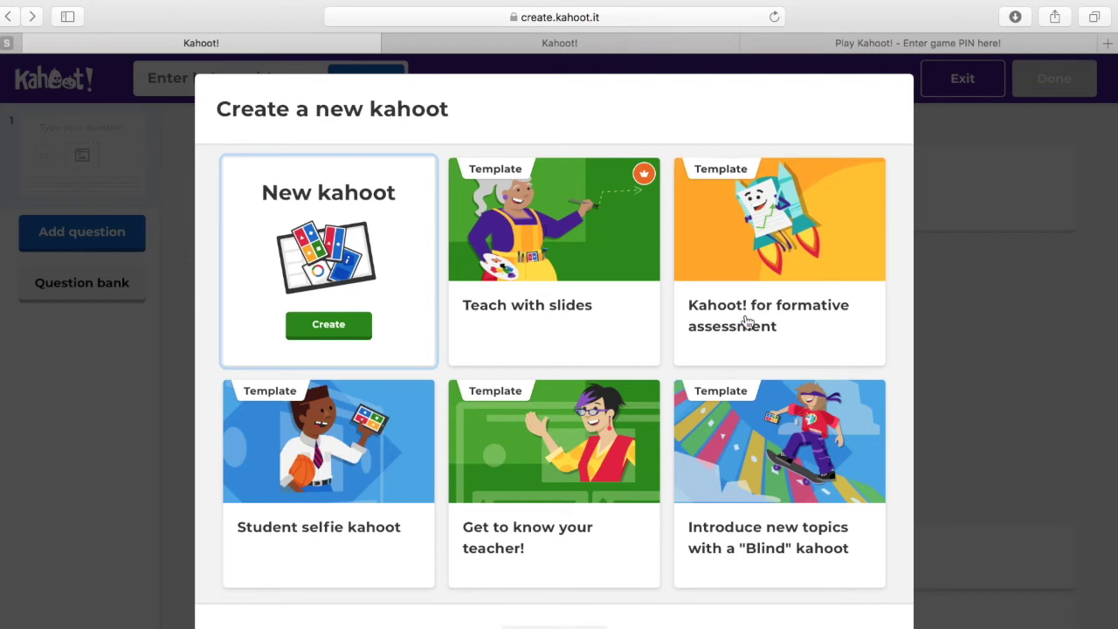
{"action": "left_click", "coordinate": [504, 532]}
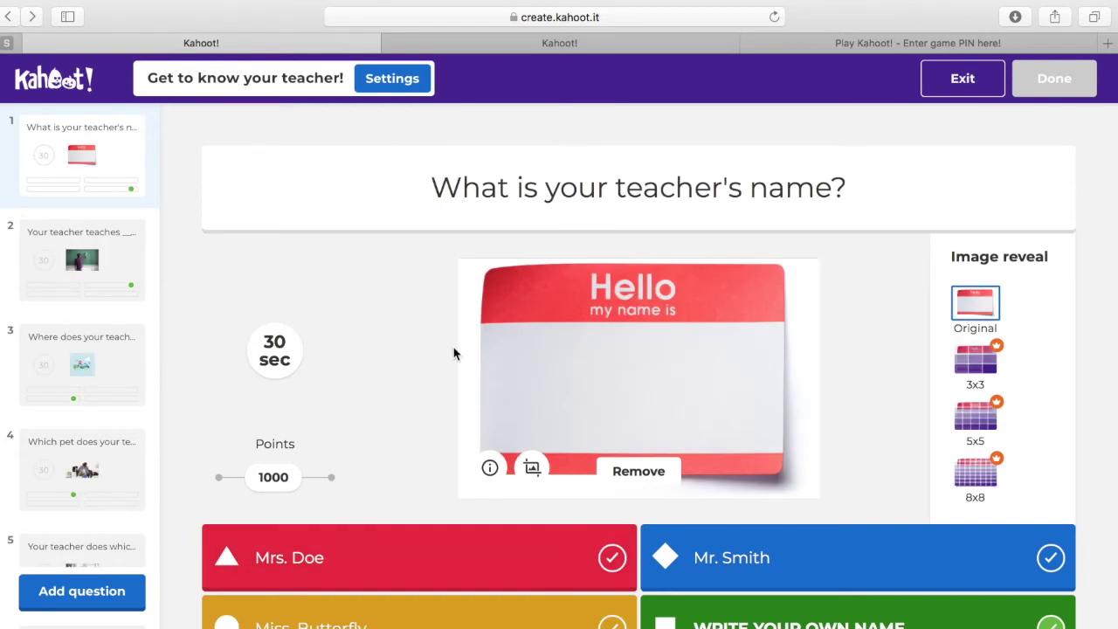
Step: In the first question, replace the placeholder answer "WRITE YOUR OWN NAME" with "Опыт Тичора" and set the time limit to 10 seconds
{"action": "triple_click", "coordinate": [560, 196]}
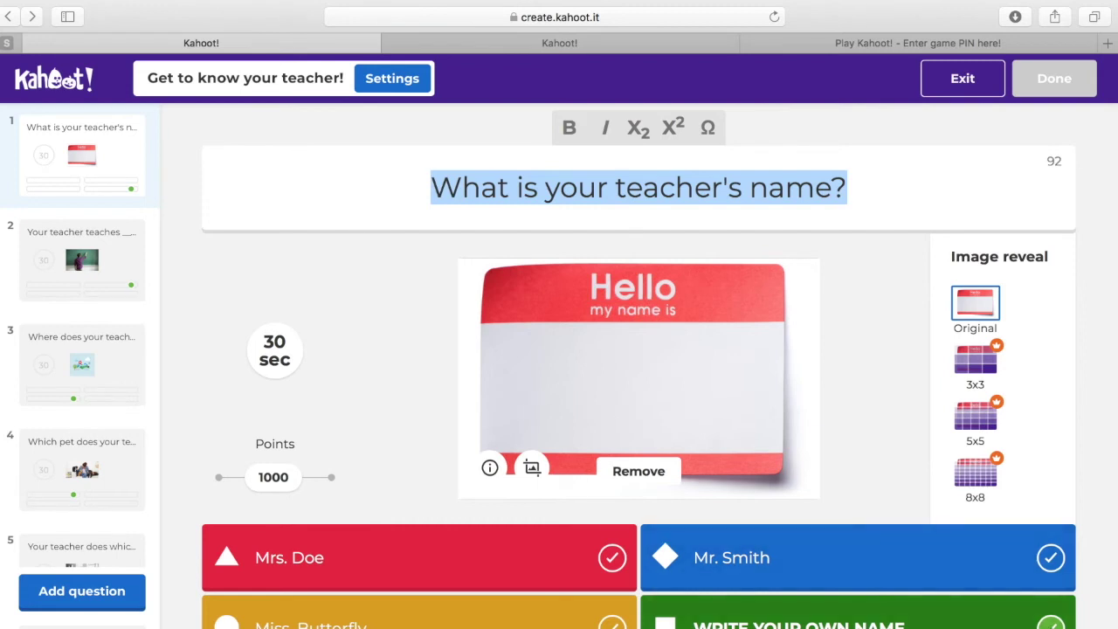
{"action": "left_click", "coordinate": [773, 622]}
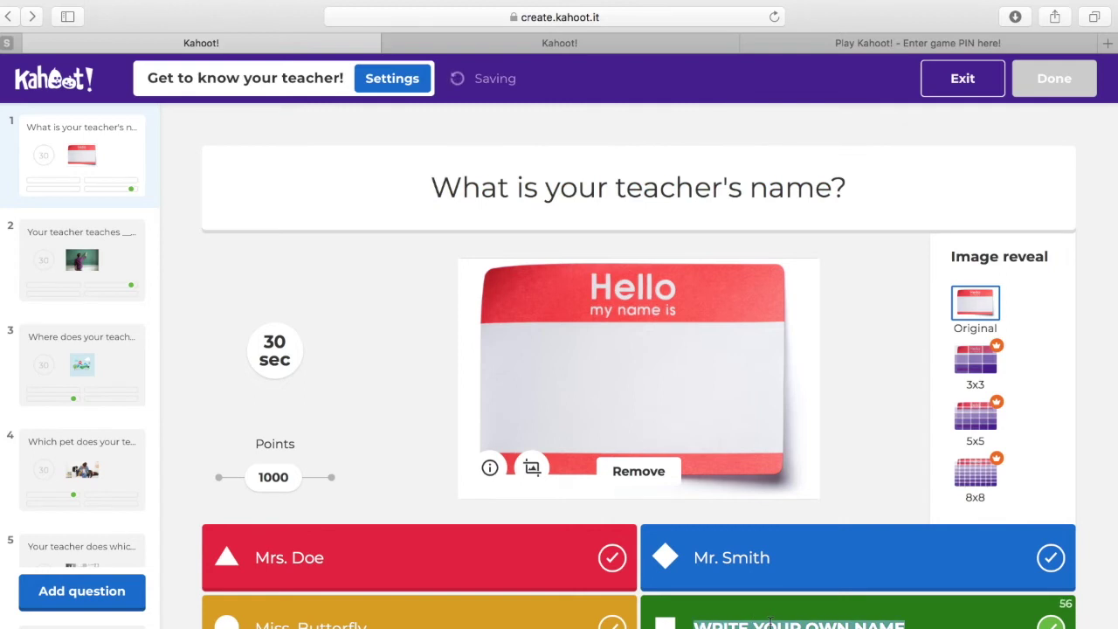
{"action": "key", "text": "BackSpace"}
{"action": "type", "text": "Ольга"}
{"action": "key", "text": "BackSpace"}
{"action": "key", "text": "BackSpace"}
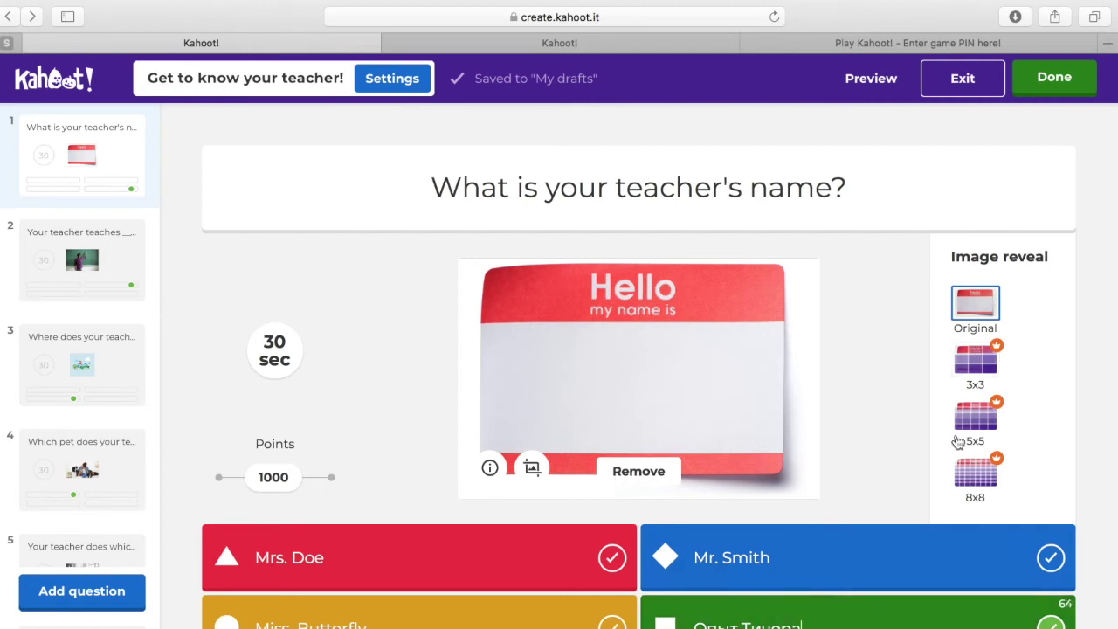
{"action": "left_click", "coordinate": [272, 342]}
{"action": "left_click", "coordinate": [320, 302]}
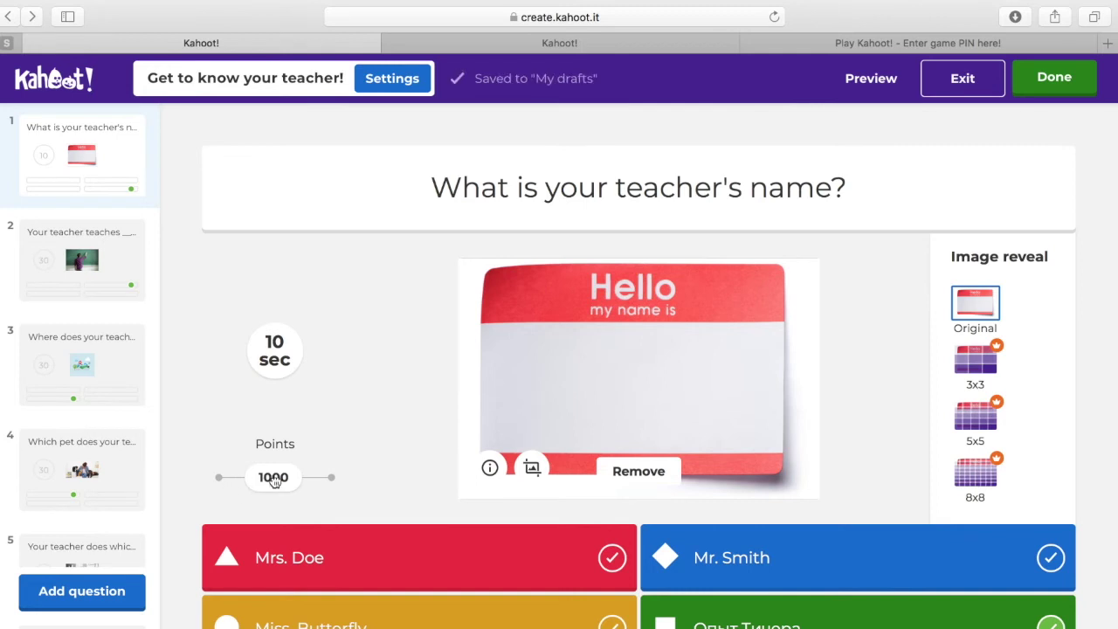
Step: Try 0 and 2000 points for the first question, then set its points back to 1000
{"action": "left_click", "coordinate": [220, 479]}
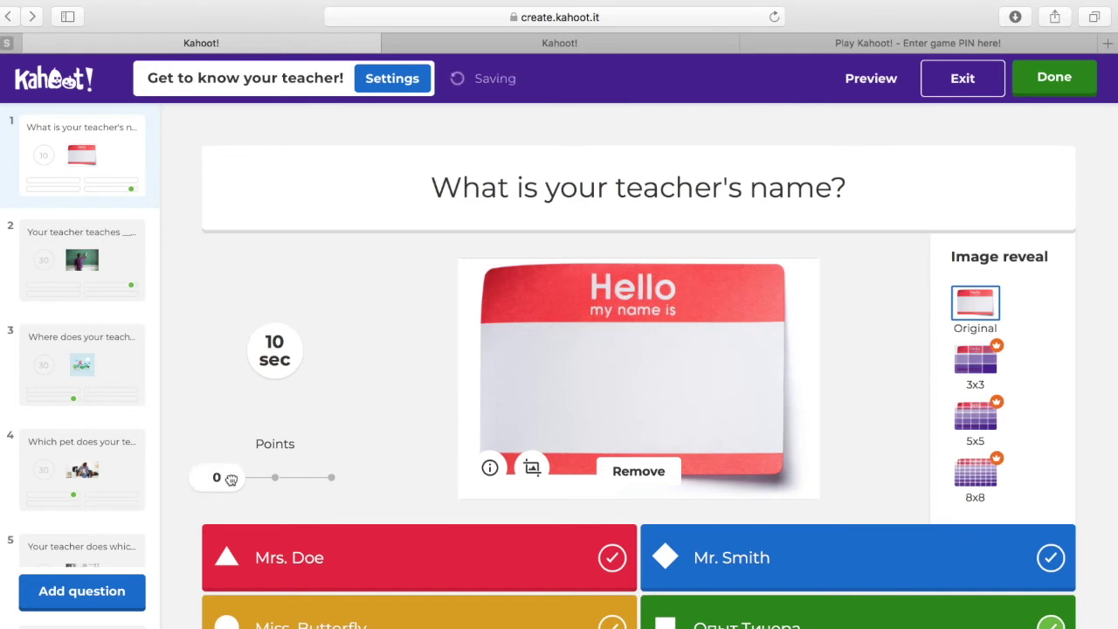
{"action": "left_click", "coordinate": [283, 478]}
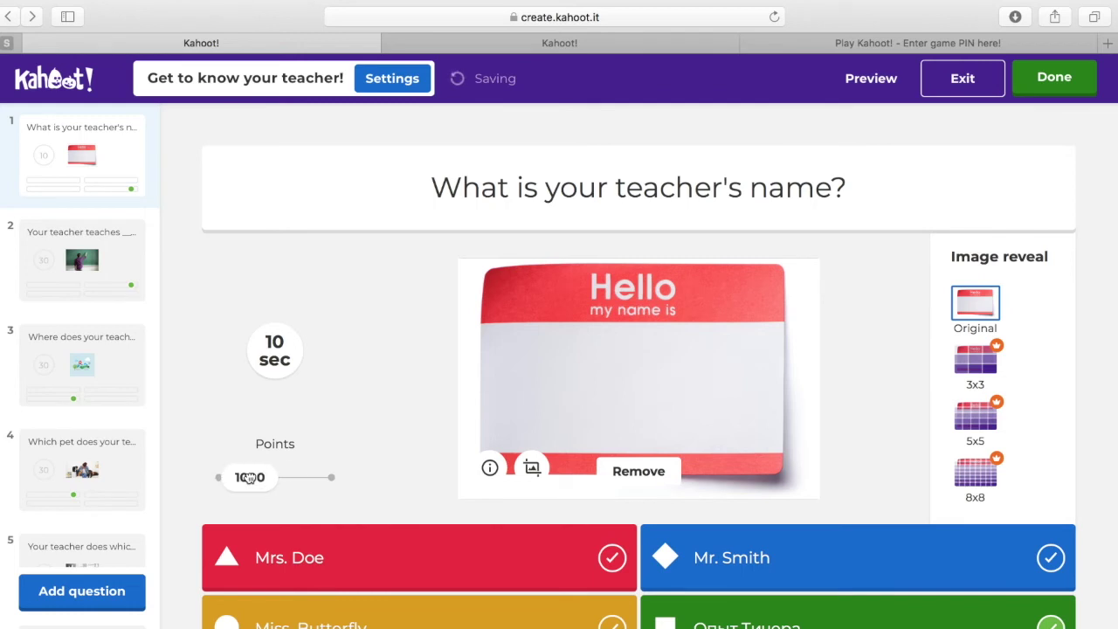
{"action": "mouse_move", "coordinate": [273, 477]}
{"action": "left_mouse_down"}
{"action": "mouse_move", "coordinate": [218, 478]}
{"action": "mouse_move", "coordinate": [258, 492]}
{"action": "left_mouse_up"}
{"action": "left_click", "coordinate": [310, 479]}
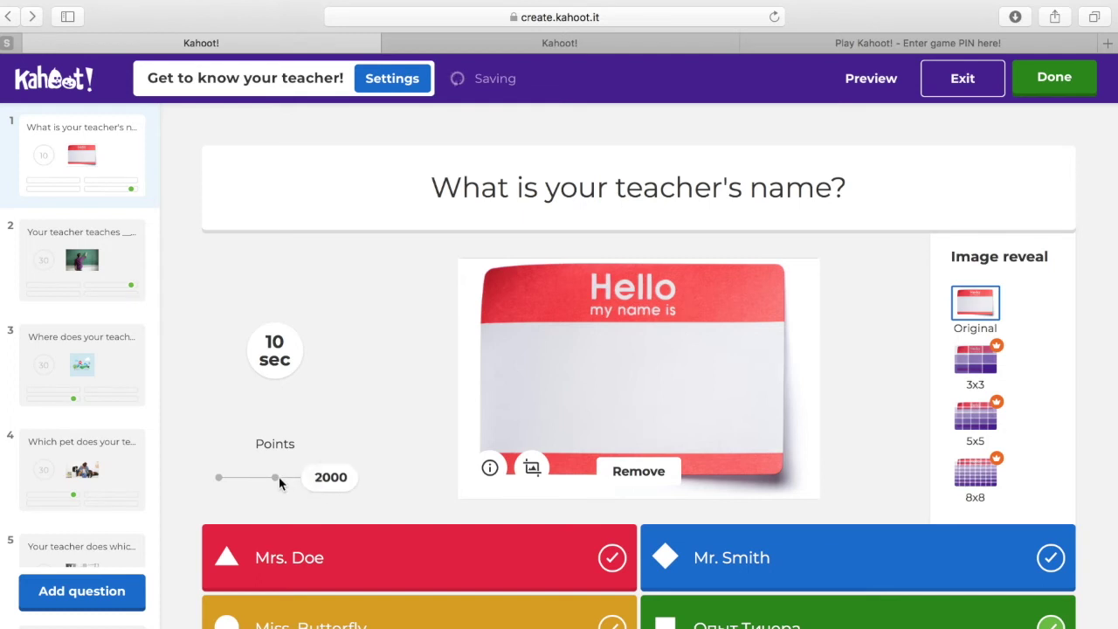
{"action": "left_click", "coordinate": [278, 477]}
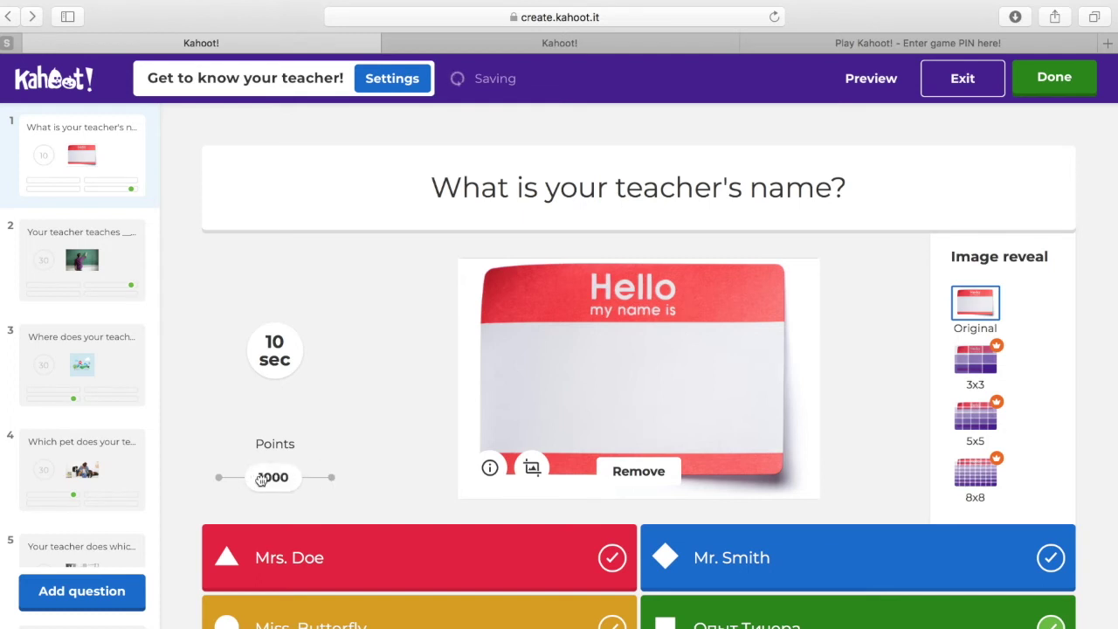
{"action": "mouse_move", "coordinate": [270, 480]}
{"action": "left_mouse_down"}
{"action": "mouse_move", "coordinate": [217, 478]}
{"action": "mouse_move", "coordinate": [329, 476]}
{"action": "mouse_move", "coordinate": [270, 484]}
{"action": "left_mouse_up"}
Step: In the second question, unmark "WRITE YOUR SUBJECT" as the right answer and mark "Math" as correct instead
{"action": "mouse_move", "coordinate": [32, 268]}
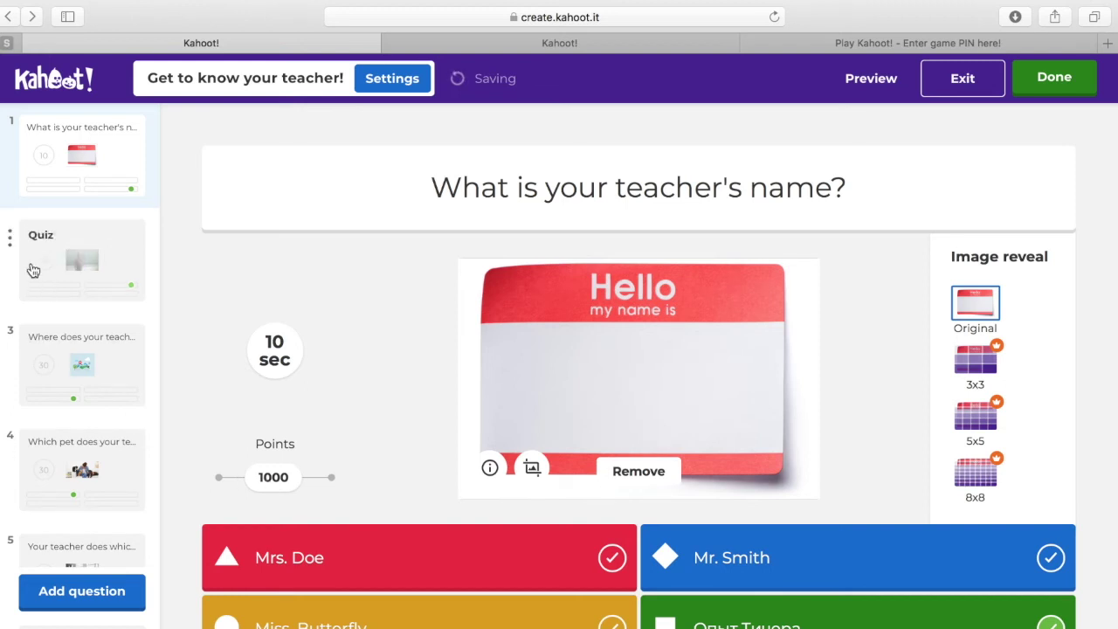
{"action": "left_click", "coordinate": [102, 301]}
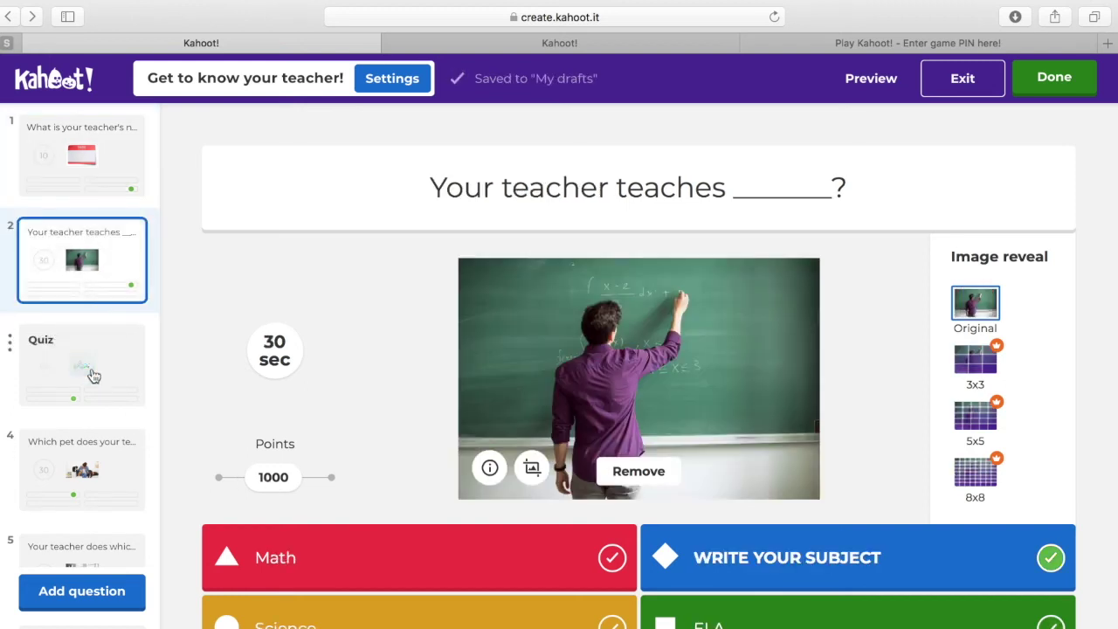
{"action": "triple_click", "coordinate": [534, 187]}
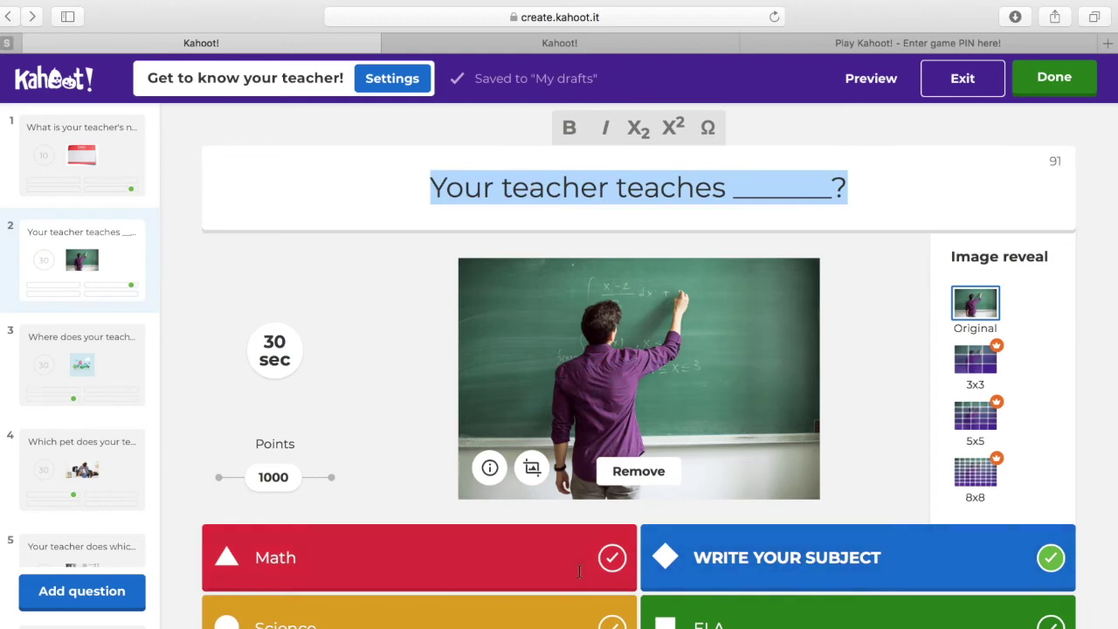
{"action": "left_click", "coordinate": [1053, 568]}
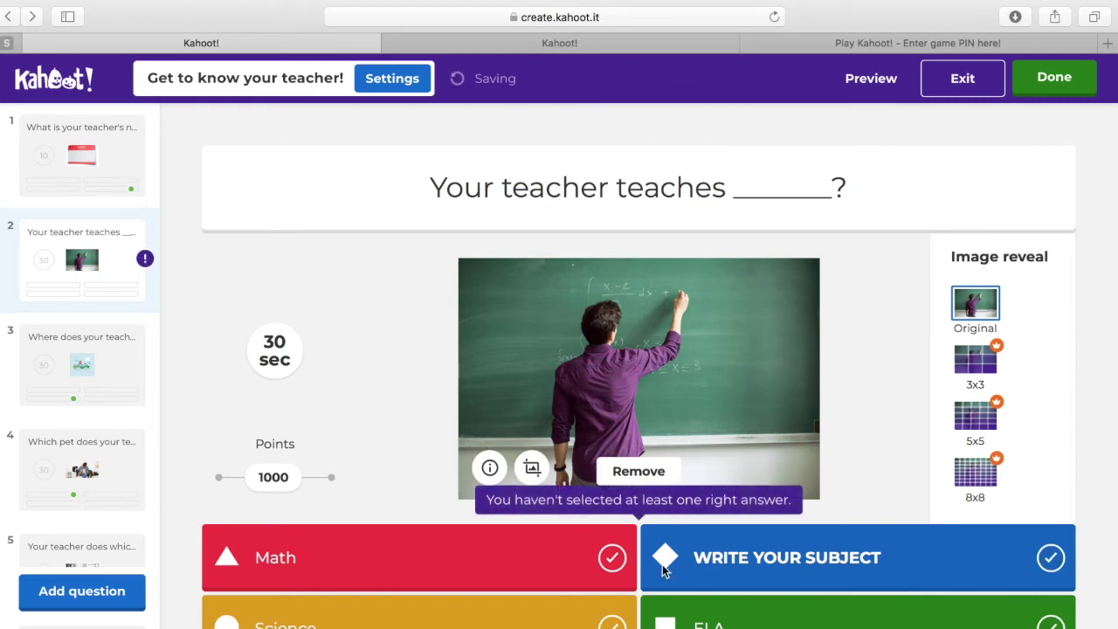
{"action": "left_click", "coordinate": [611, 557]}
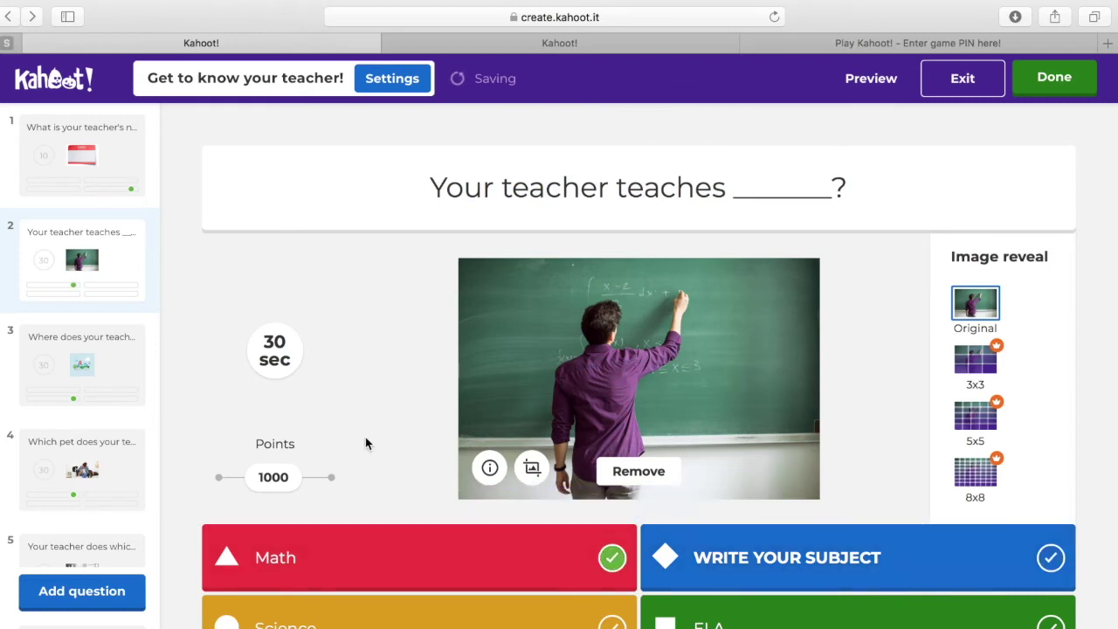
{"action": "scroll", "coordinate": [113, 333], "scroll_direction": "down", "scroll_amount": 5}
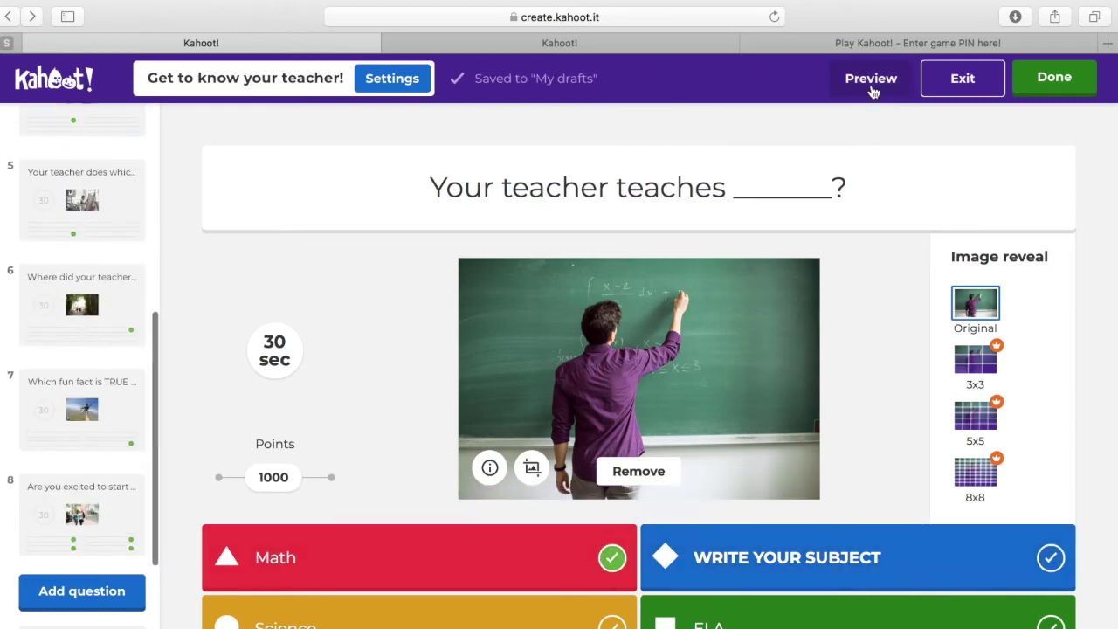
Step: Finish the kahoot and save the requested account details with workplace School, name "Знакмомися" and the terms accepted
{"action": "left_click", "coordinate": [1053, 80]}
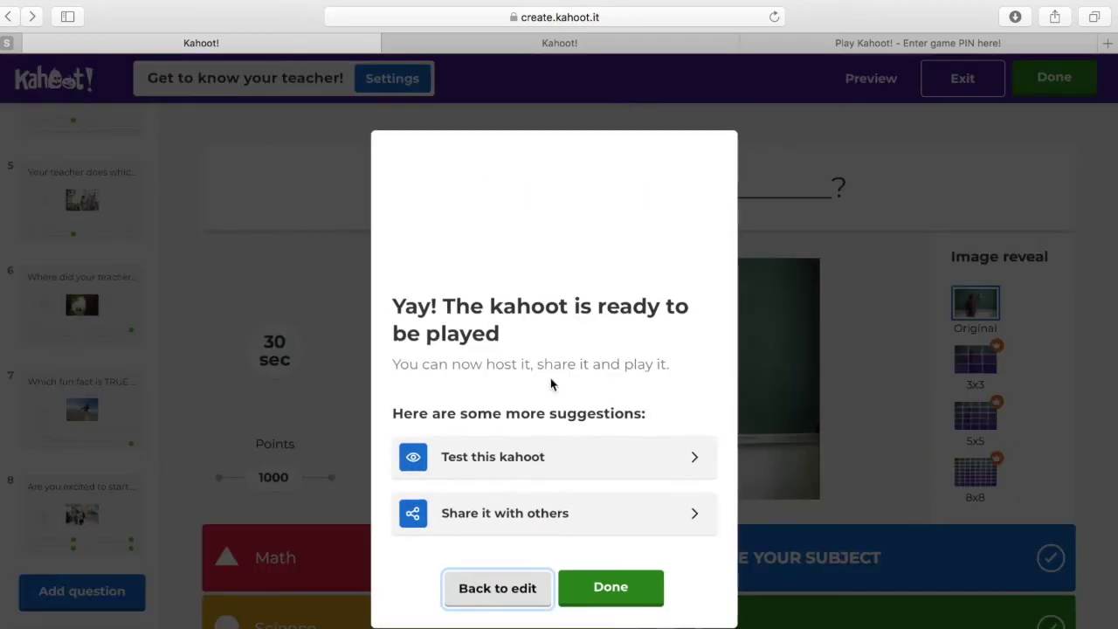
{"action": "left_click", "coordinate": [611, 588]}
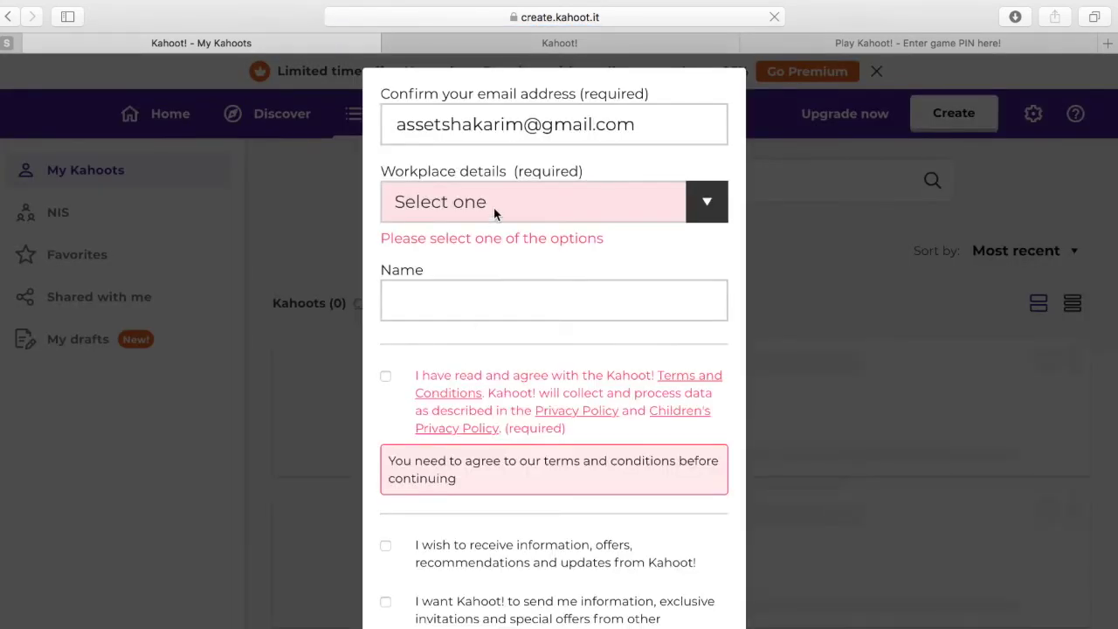
{"action": "left_click", "coordinate": [697, 209]}
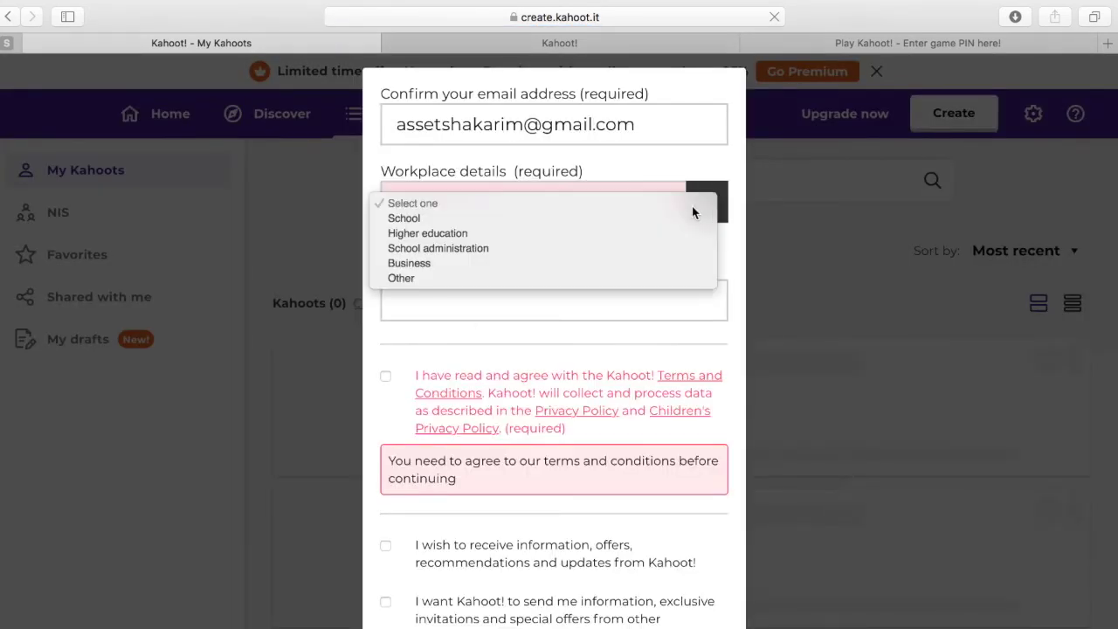
{"action": "left_click", "coordinate": [611, 220]}
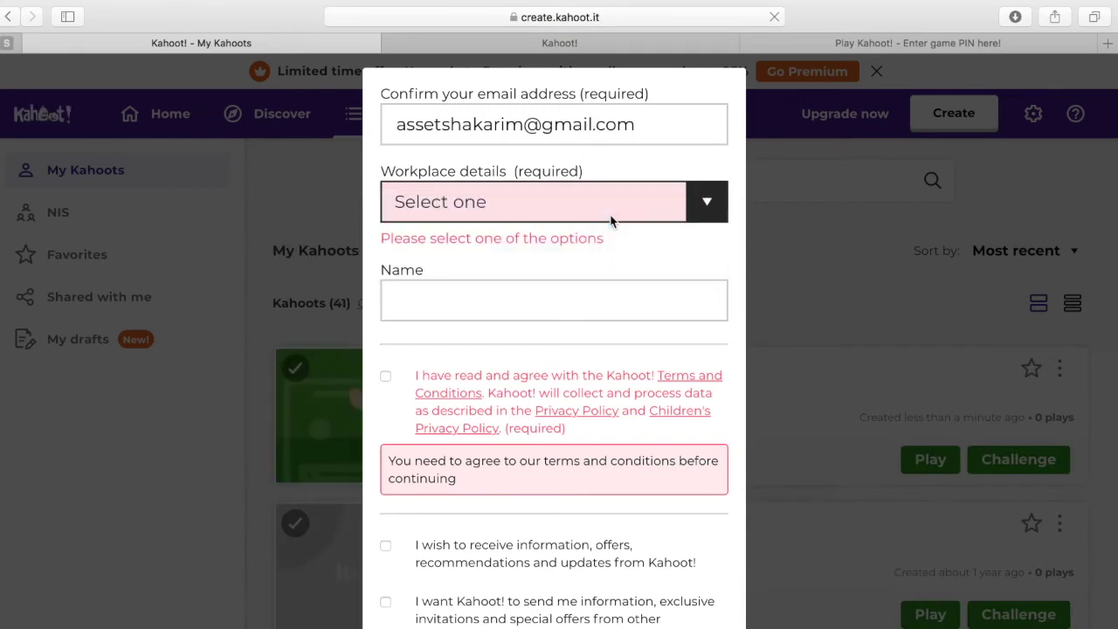
{"action": "left_click", "coordinate": [600, 280]}
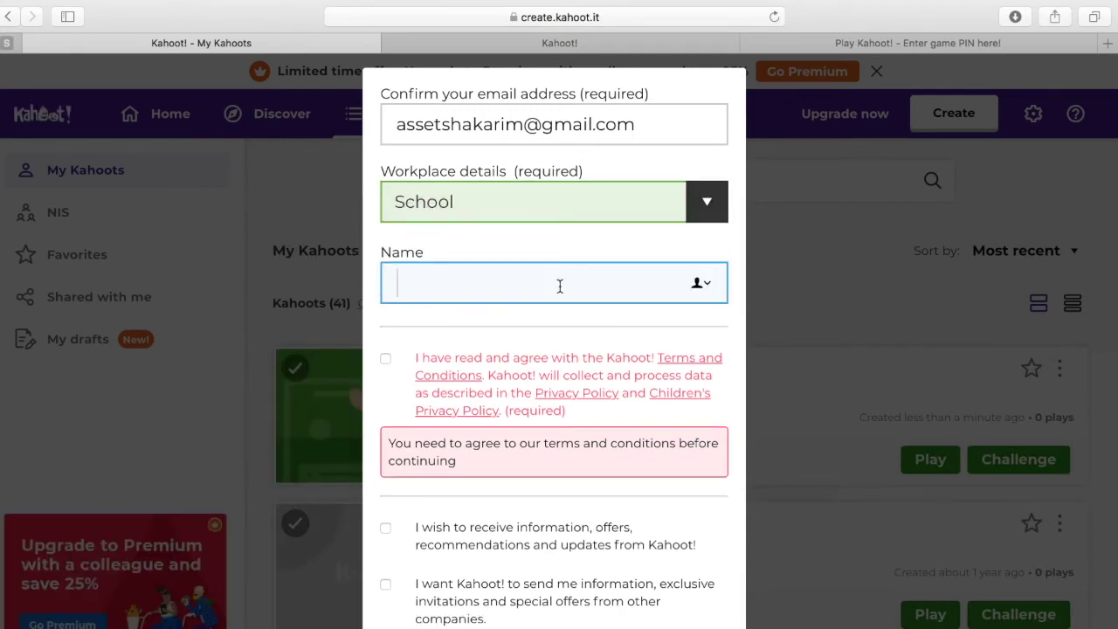
{"action": "type", "text": "Знакмомися"}
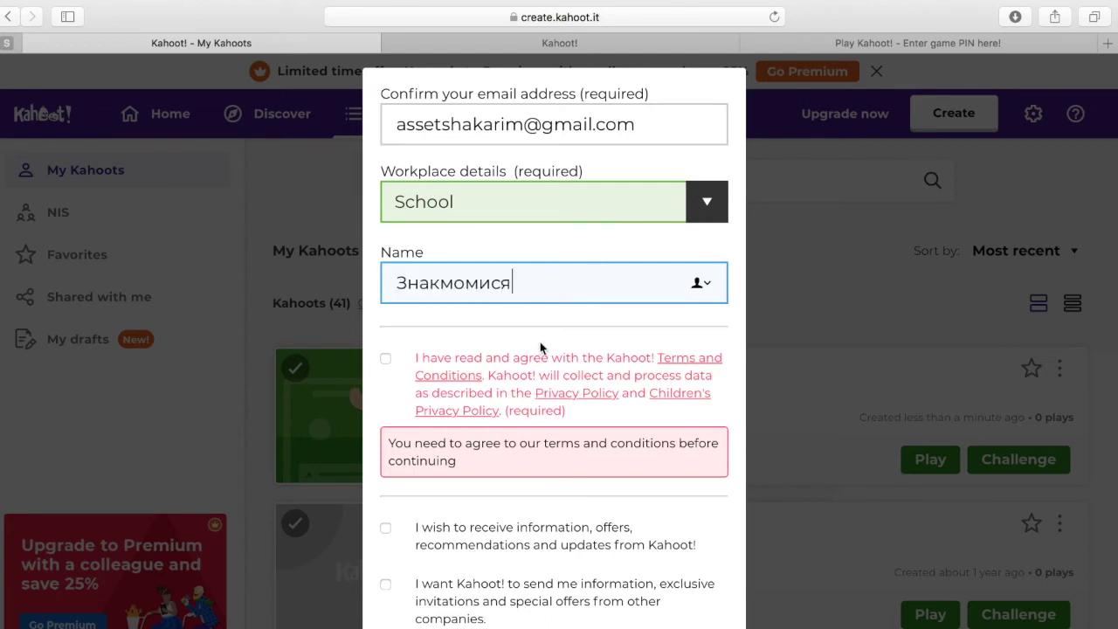
{"action": "left_click", "coordinate": [387, 360]}
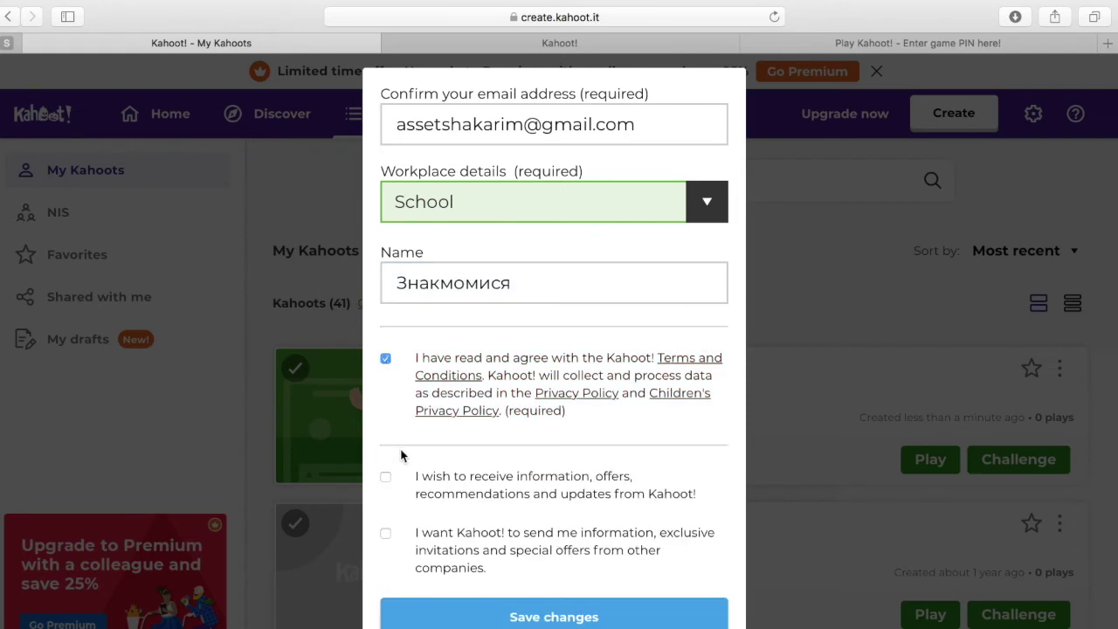
{"action": "left_click", "coordinate": [463, 616]}
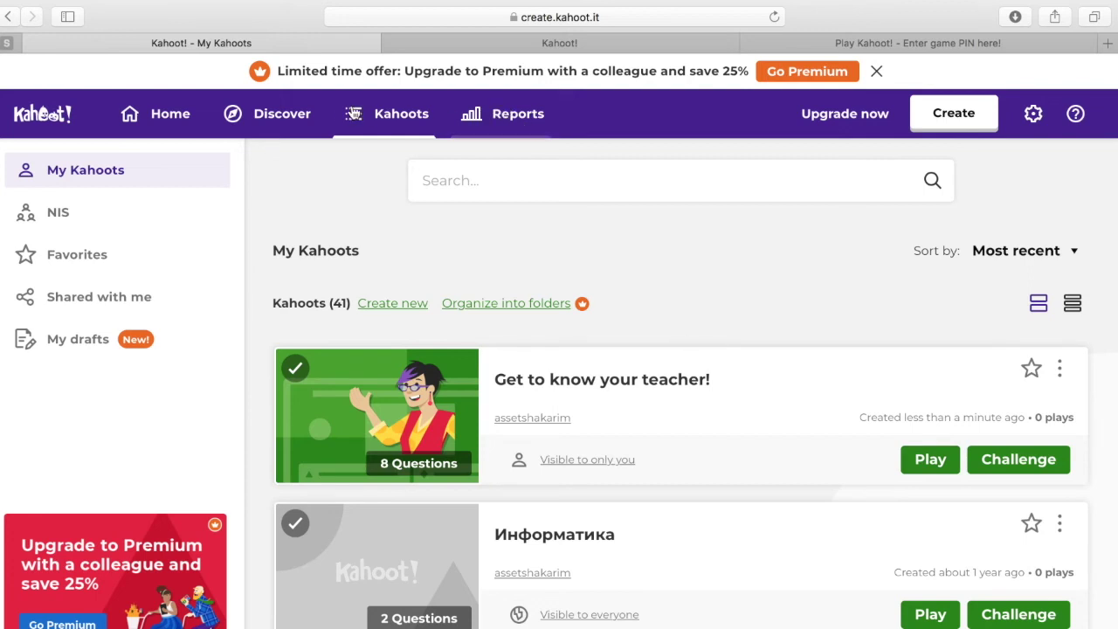
Step: Create a blank new kahoot and enter "В каком году основан канал опыт тичера?" as its first question
{"action": "left_click", "coordinate": [944, 115]}
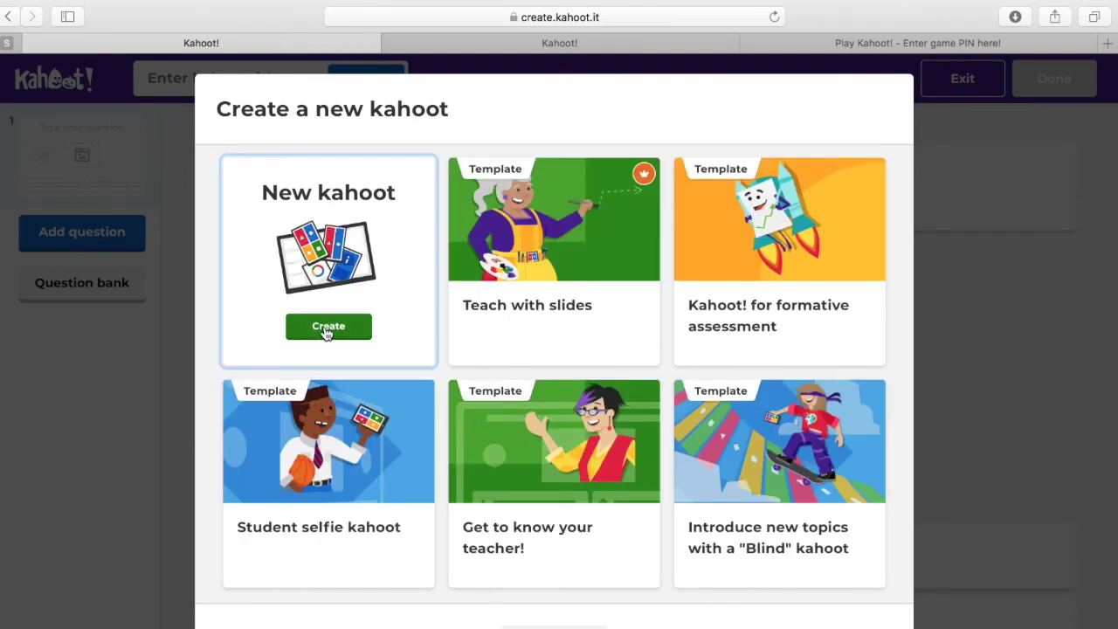
{"action": "left_click", "coordinate": [327, 327]}
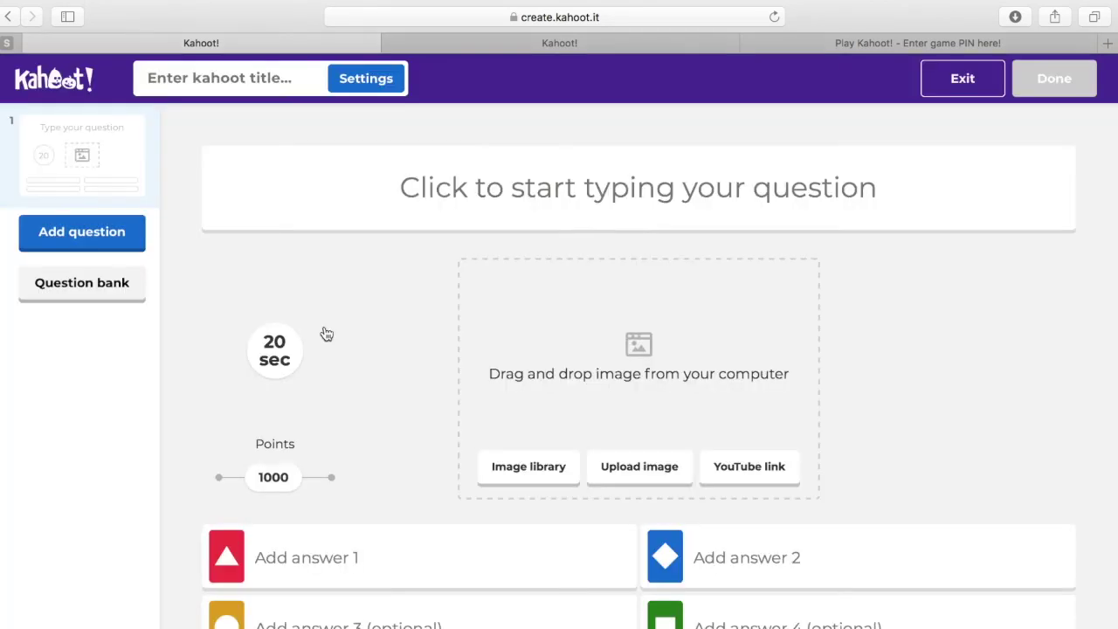
{"action": "left_click", "coordinate": [527, 177]}
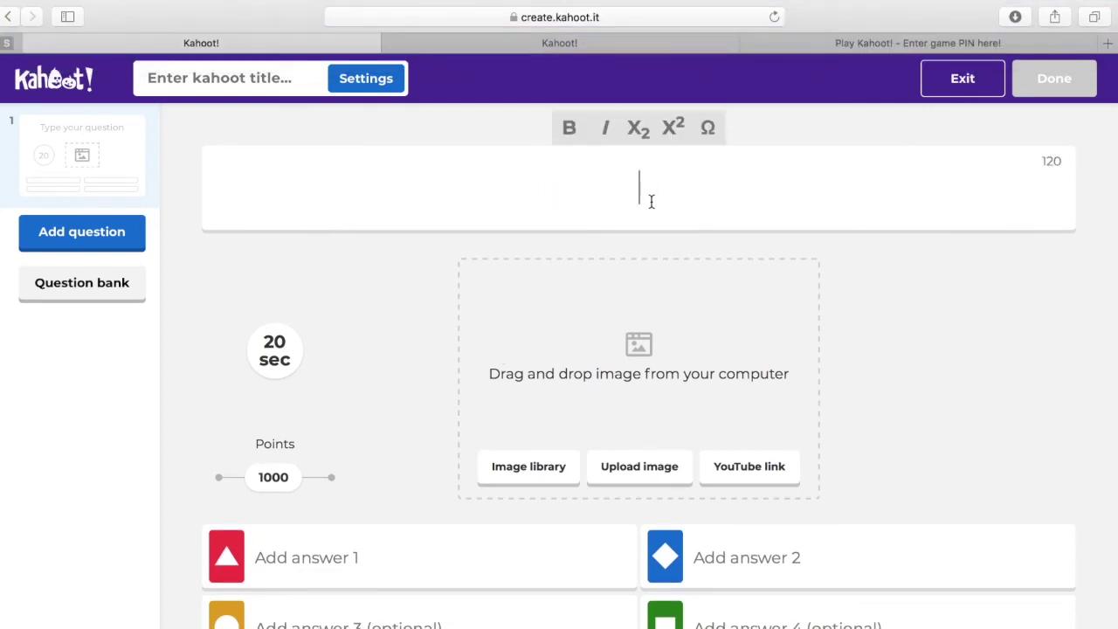
{"action": "type", "text": "В каком году о"}
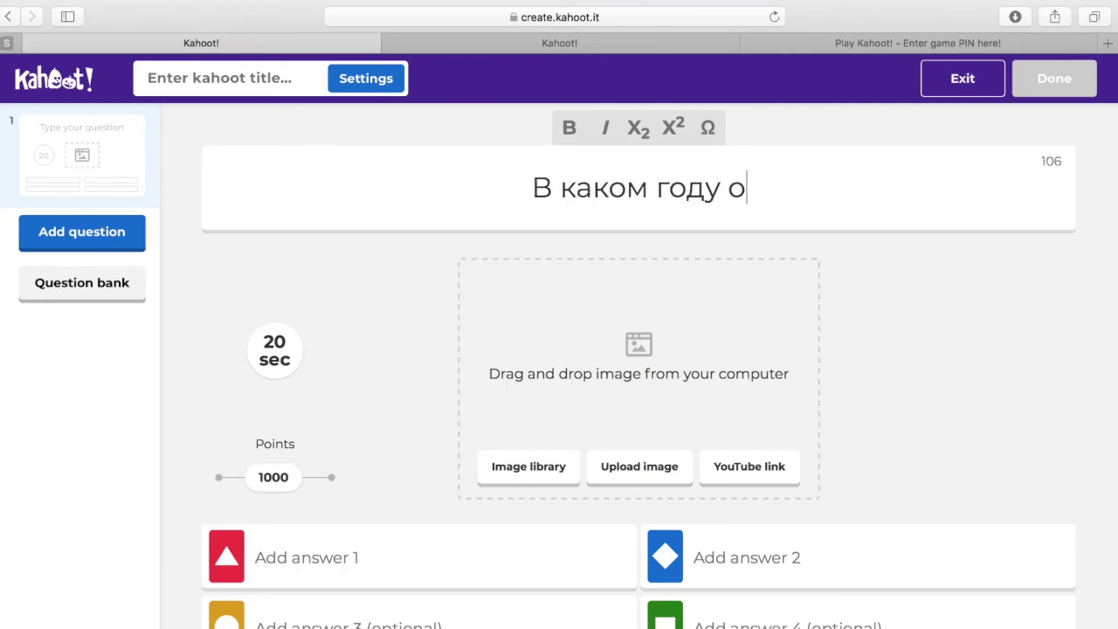
{"action": "type", "text": "снован "}
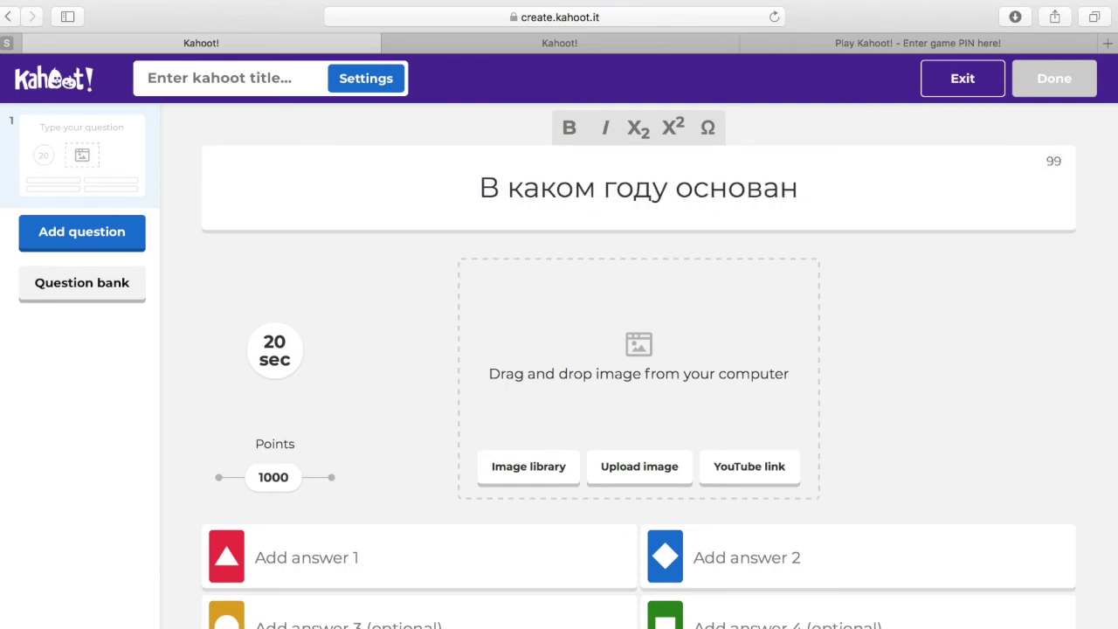
{"action": "type", "text": "канал"}
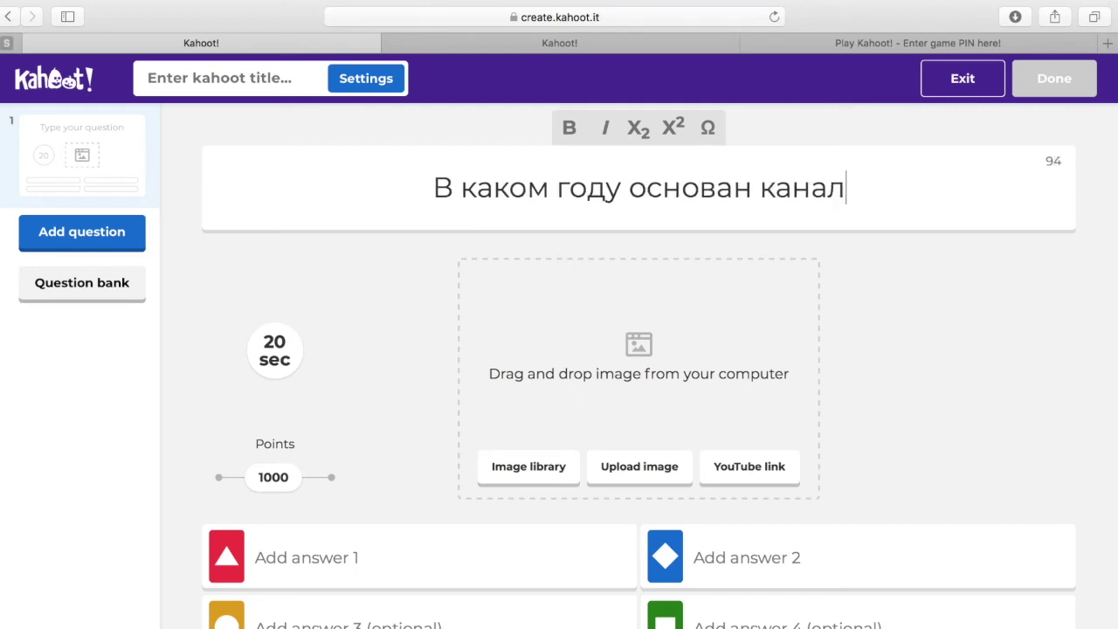
{"action": "type", "text": " опыт тичера?"}
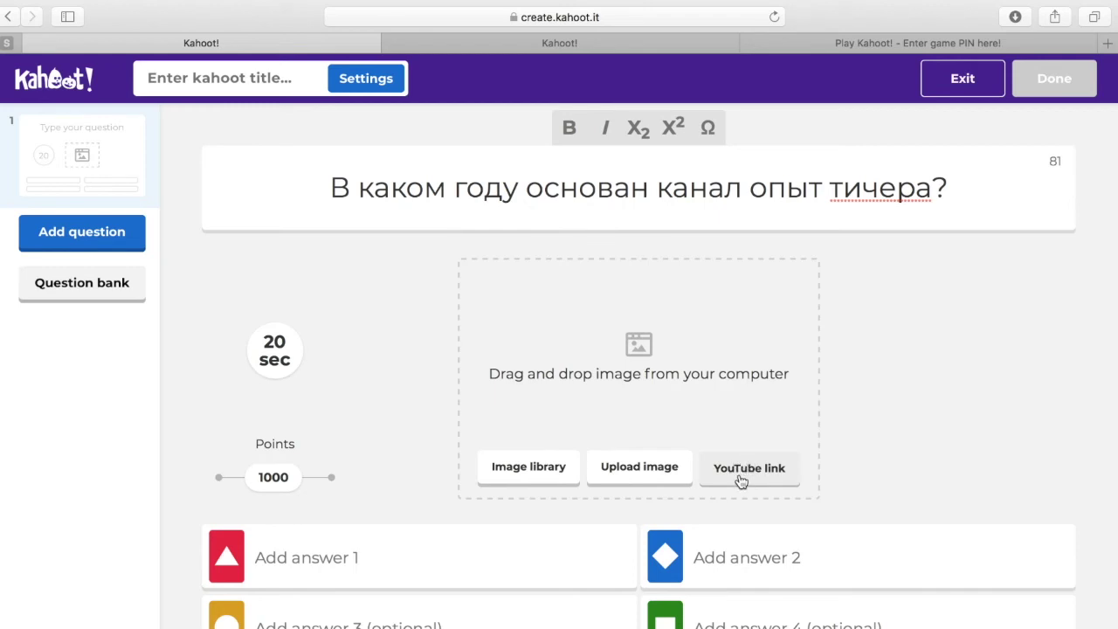
Step: Upload images-4.jpeg from the Downloads folder as the first question's image
{"action": "left_click", "coordinate": [536, 469]}
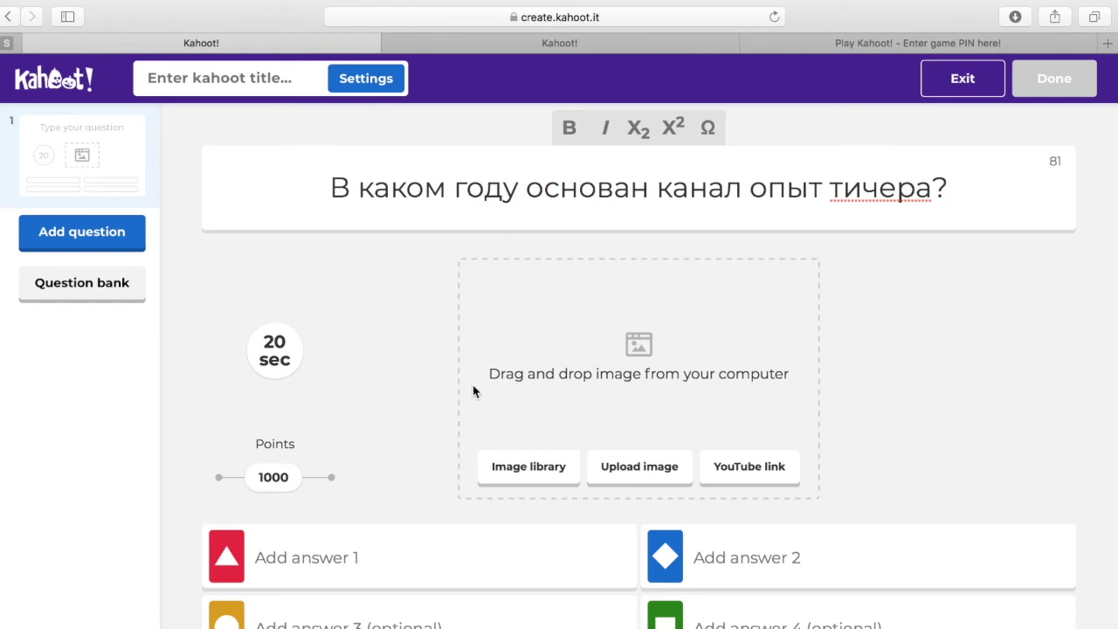
{"action": "left_click", "coordinate": [629, 481]}
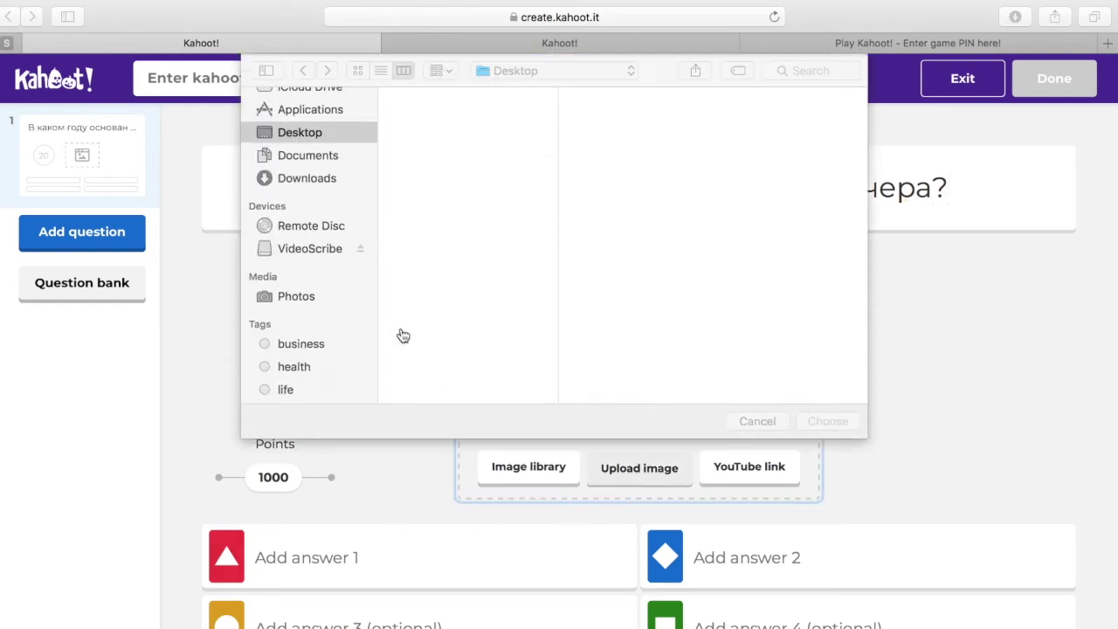
{"action": "scroll", "coordinate": [432, 172], "scroll_direction": "up", "scroll_amount": 2}
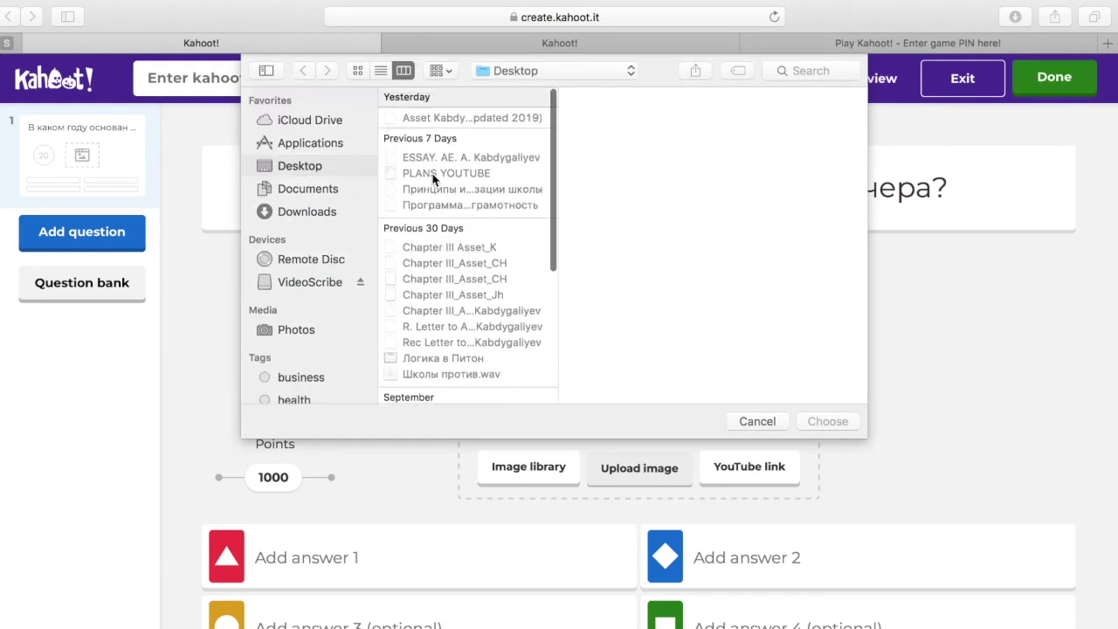
{"action": "scroll", "coordinate": [437, 299], "scroll_direction": "down", "scroll_amount": 5}
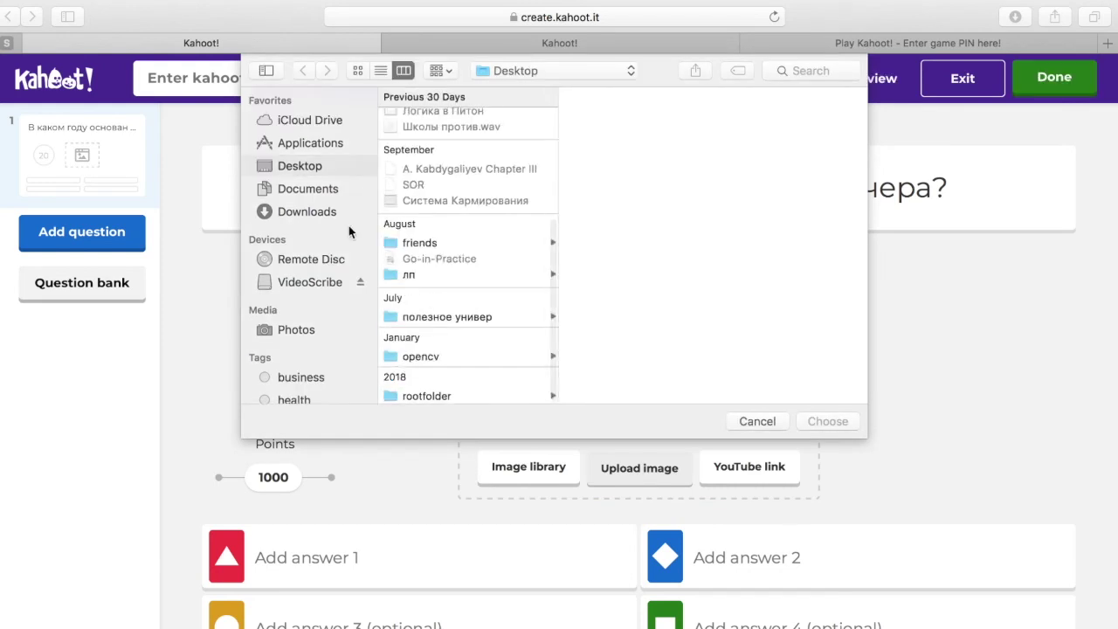
{"action": "left_click", "coordinate": [318, 218]}
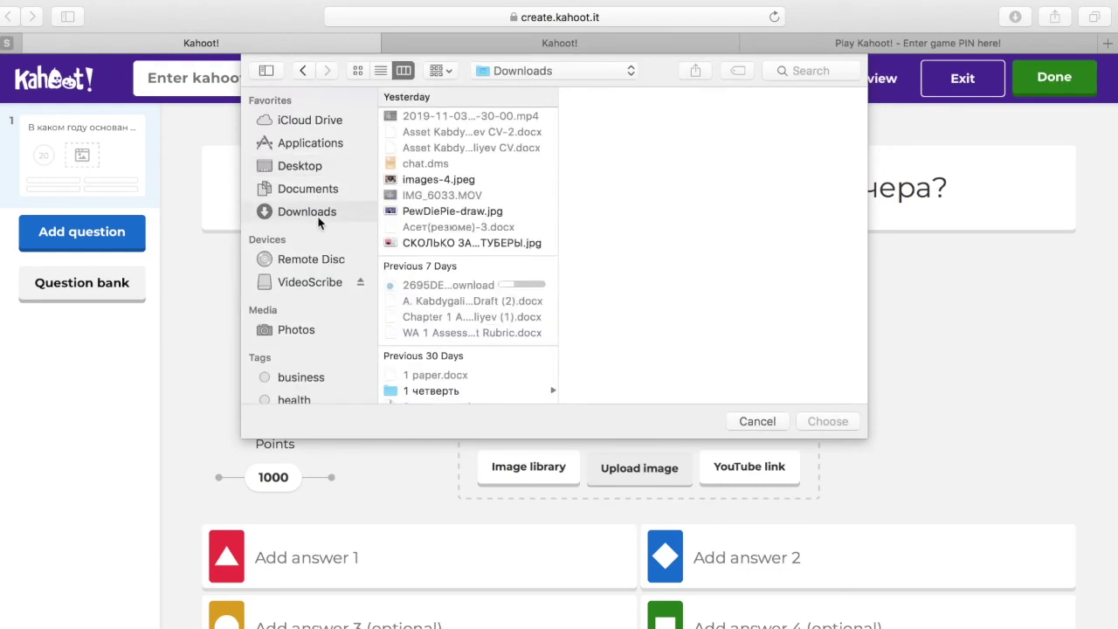
{"action": "left_click", "coordinate": [423, 180]}
{"action": "double_click", "coordinate": [424, 180]}
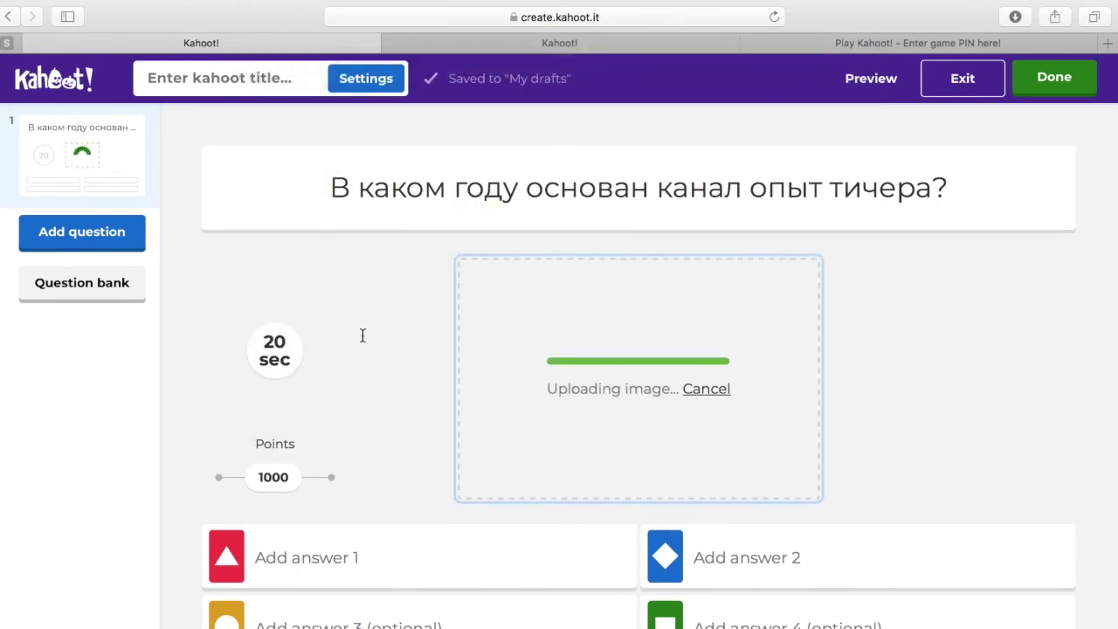
Step: Fill in answers 1 to 4 as "авп", "авпап", "авпвп" and "авпв", and mark the fourth as correct
{"action": "left_click", "coordinate": [354, 552]}
{"action": "type", "text": "авп"}
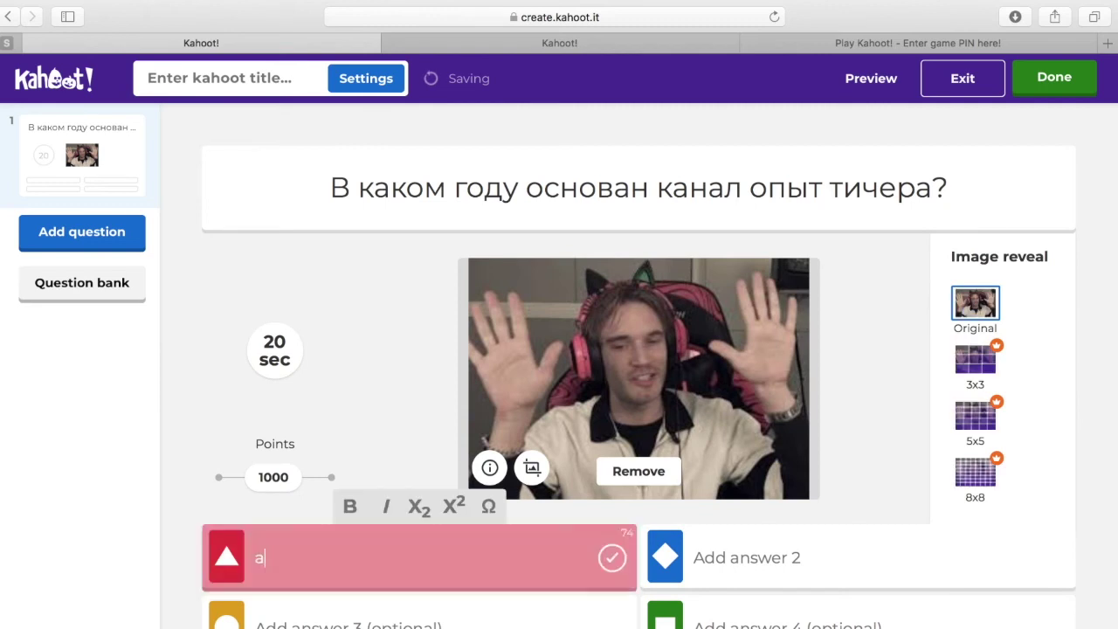
{"action": "left_click", "coordinate": [722, 545]}
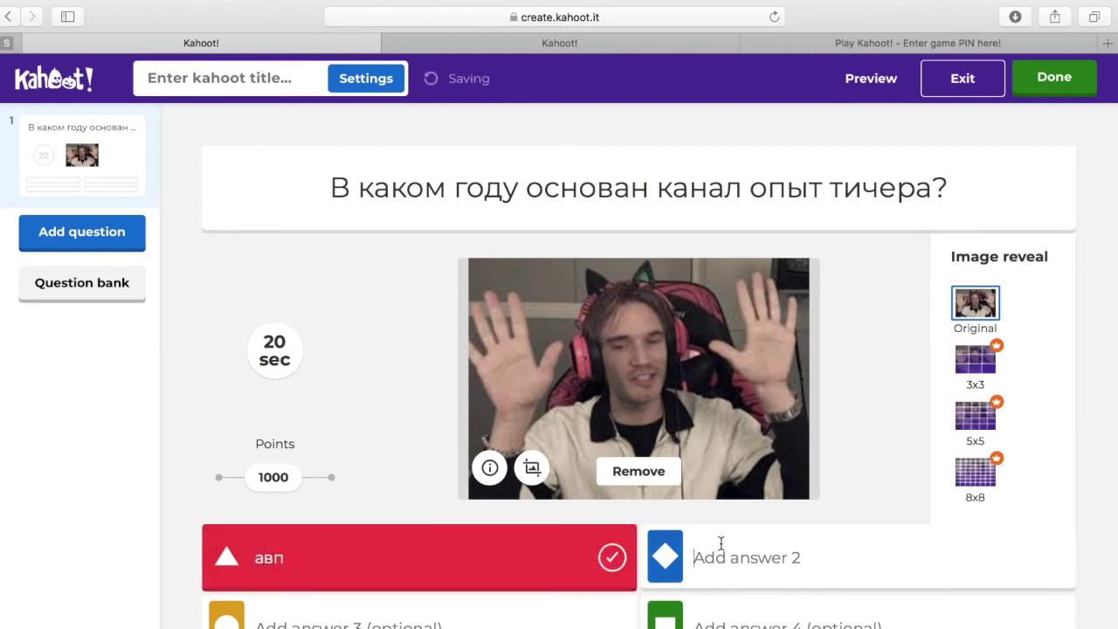
{"action": "type", "text": "авпап"}
{"action": "type", "text": "авпв"}
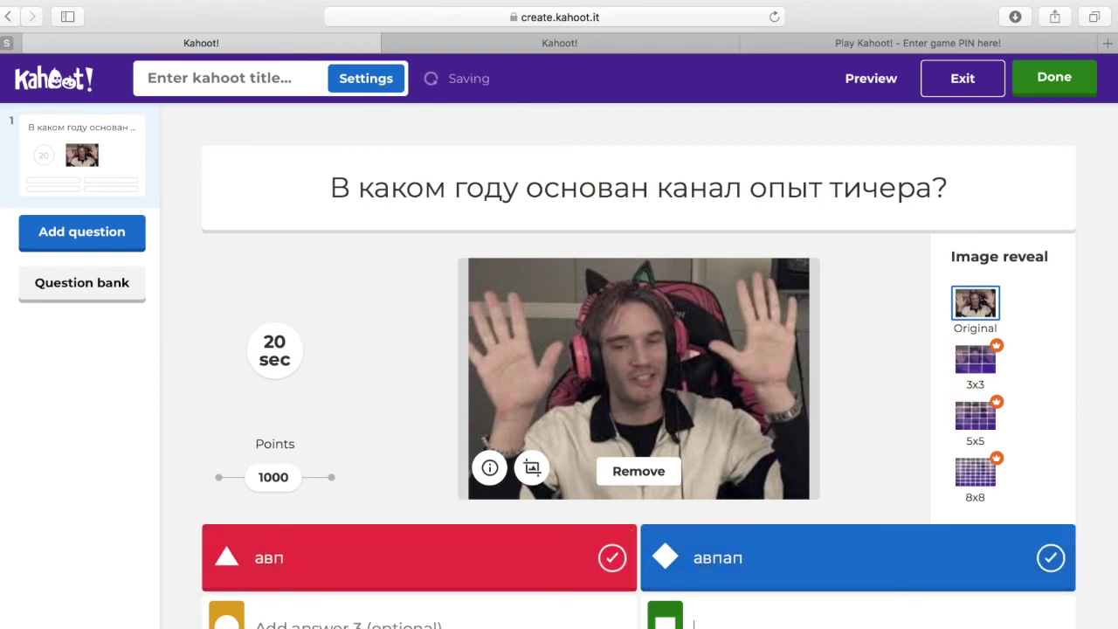
{"action": "left_click", "coordinate": [568, 622]}
{"action": "type", "text": "авпвп"}
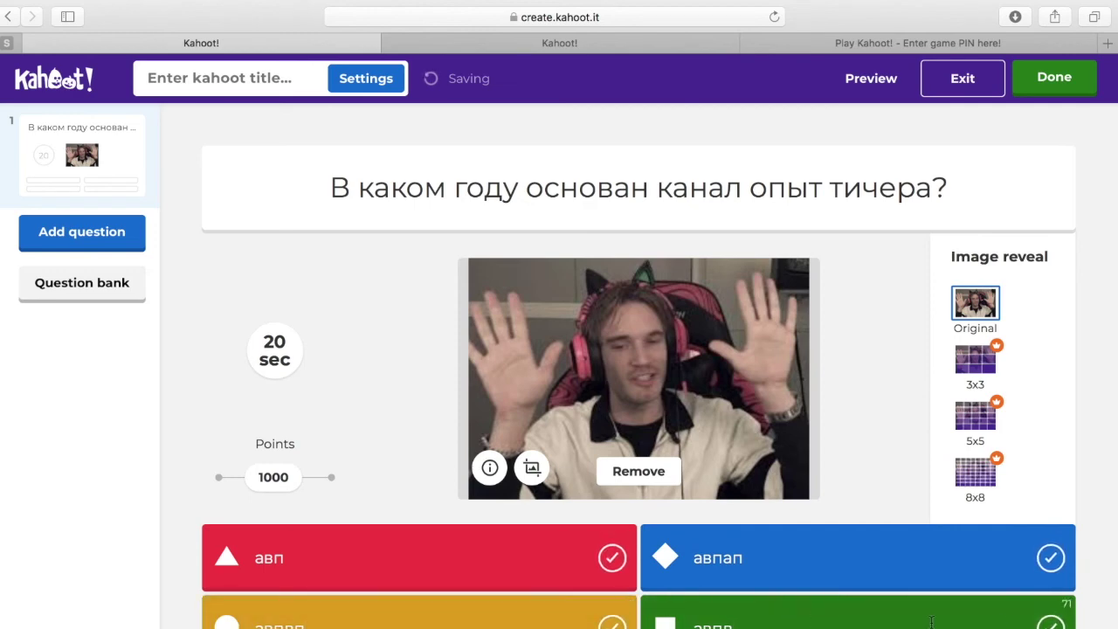
{"action": "left_click", "coordinate": [1053, 624]}
Step: Make the text of answer 2 bold and italic, trying subscript and superscript on it and turning both off again
{"action": "left_click", "coordinate": [787, 565]}
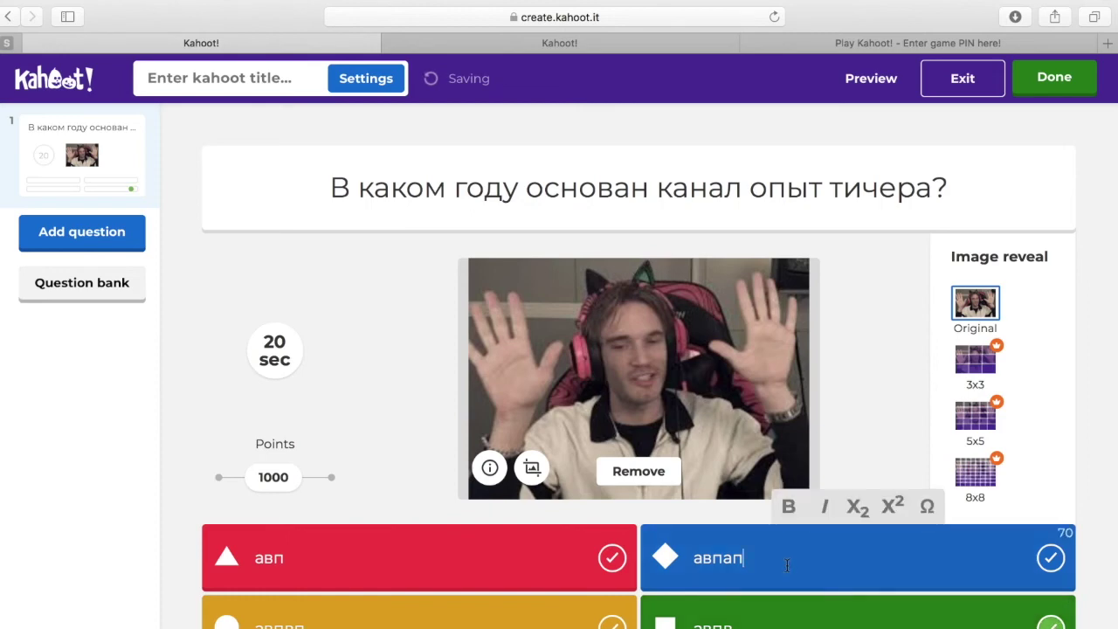
{"action": "key", "text": "super+a"}
{"action": "left_click", "coordinate": [789, 514]}
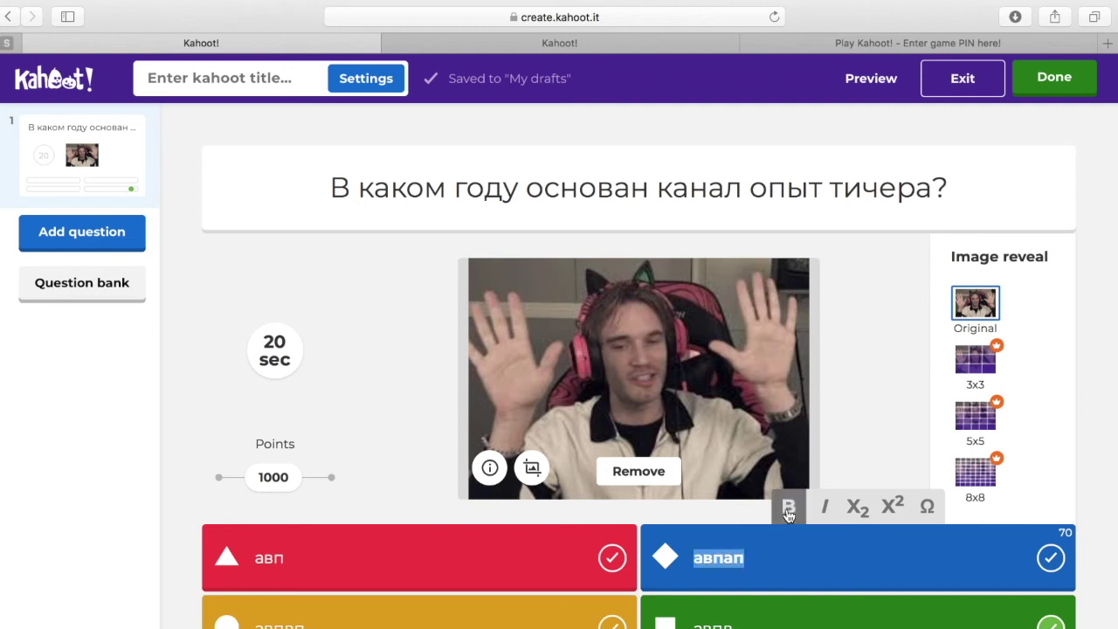
{"action": "left_click", "coordinate": [826, 510]}
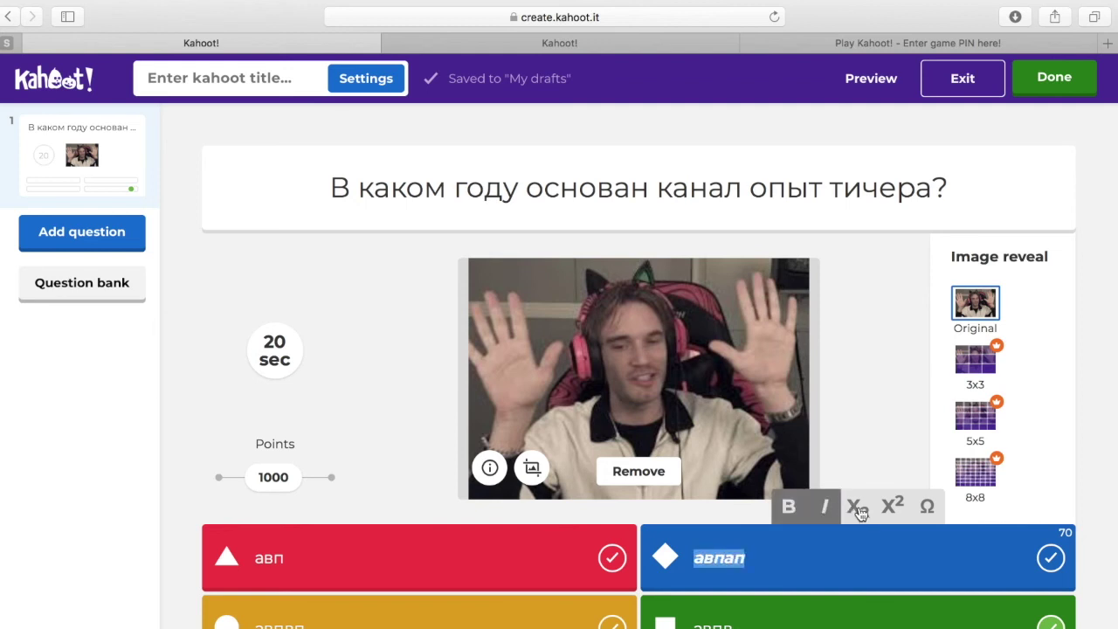
{"action": "left_click", "coordinate": [859, 511]}
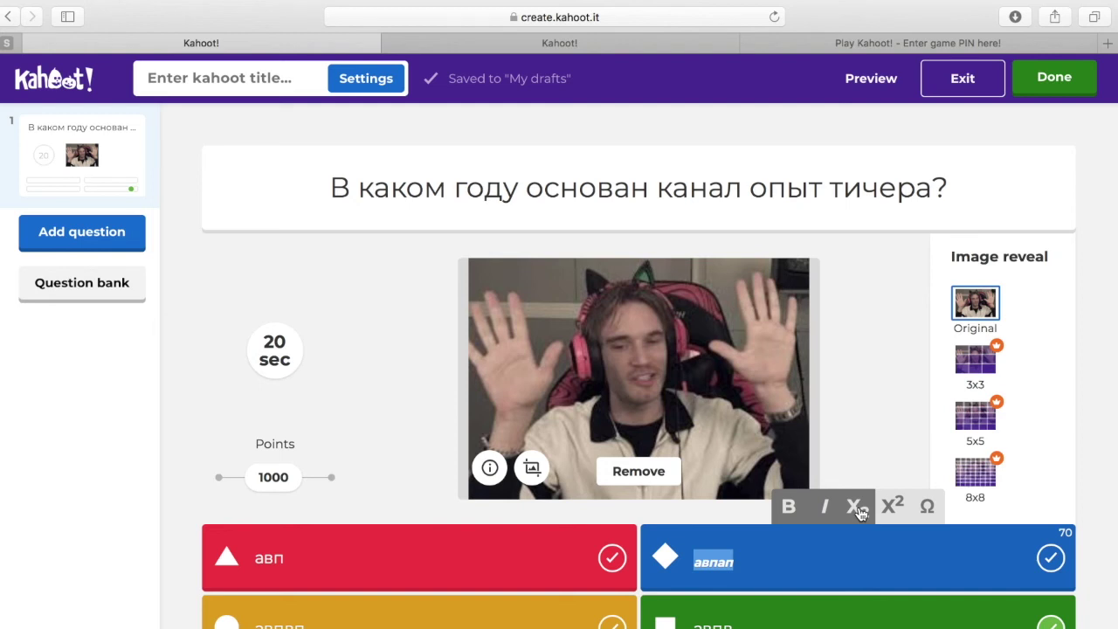
{"action": "left_click", "coordinate": [860, 512]}
{"action": "left_click", "coordinate": [890, 513]}
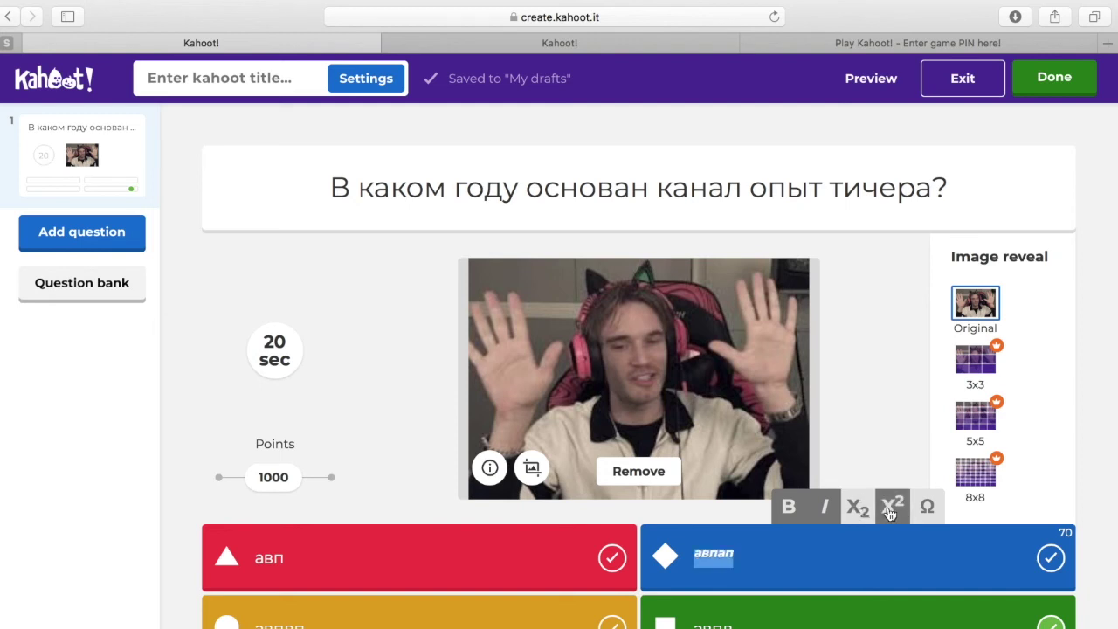
{"action": "left_click", "coordinate": [891, 513]}
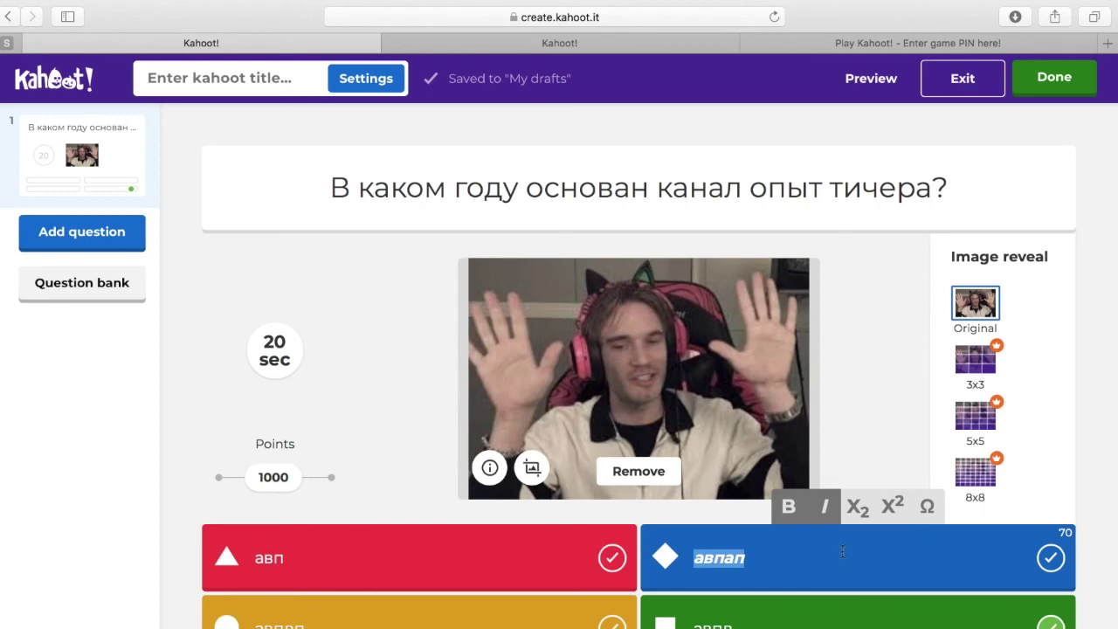
{"action": "left_click", "coordinate": [411, 446]}
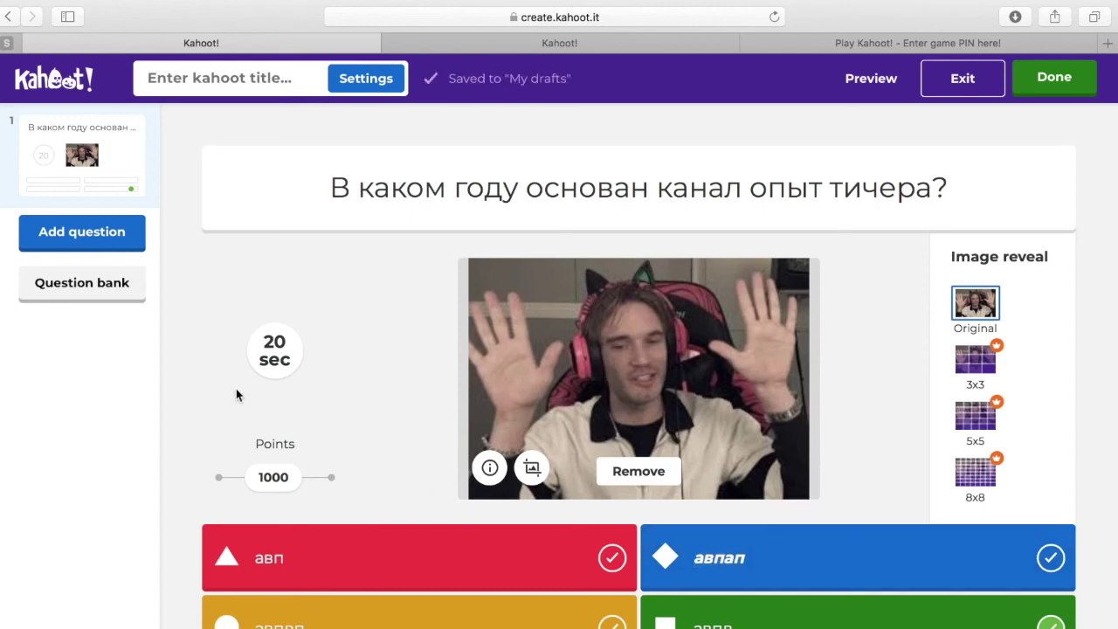
Step: Set the first question's time limit to 60 seconds and its points to 2000
{"action": "left_click", "coordinate": [299, 372]}
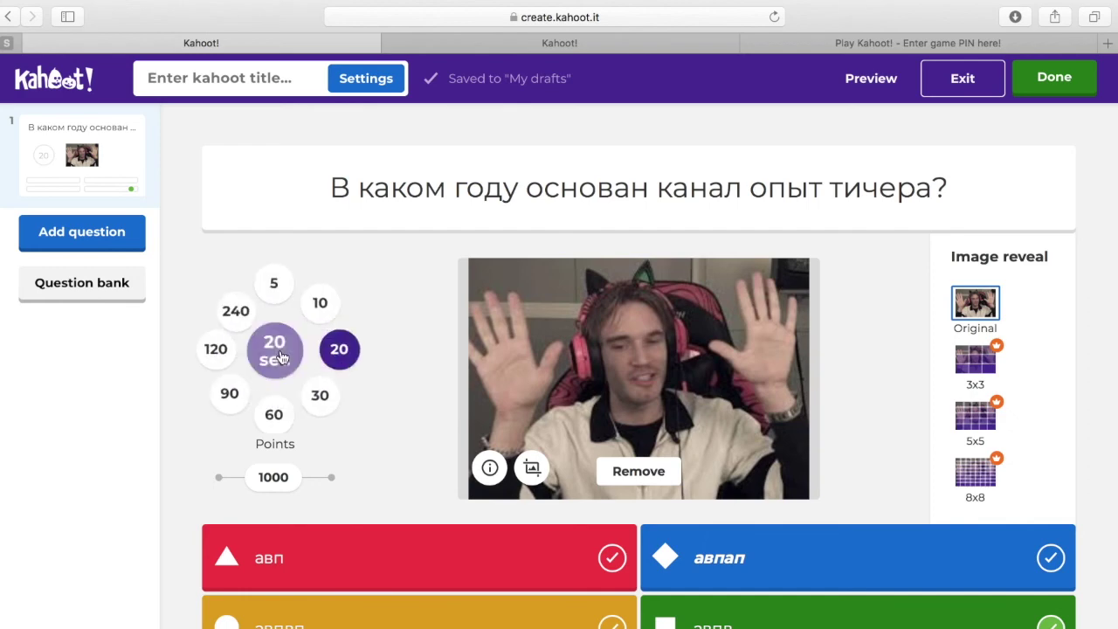
{"action": "left_click", "coordinate": [289, 417]}
{"action": "left_click_drag", "start_coordinate": [265, 485], "coordinate": [357, 492]}
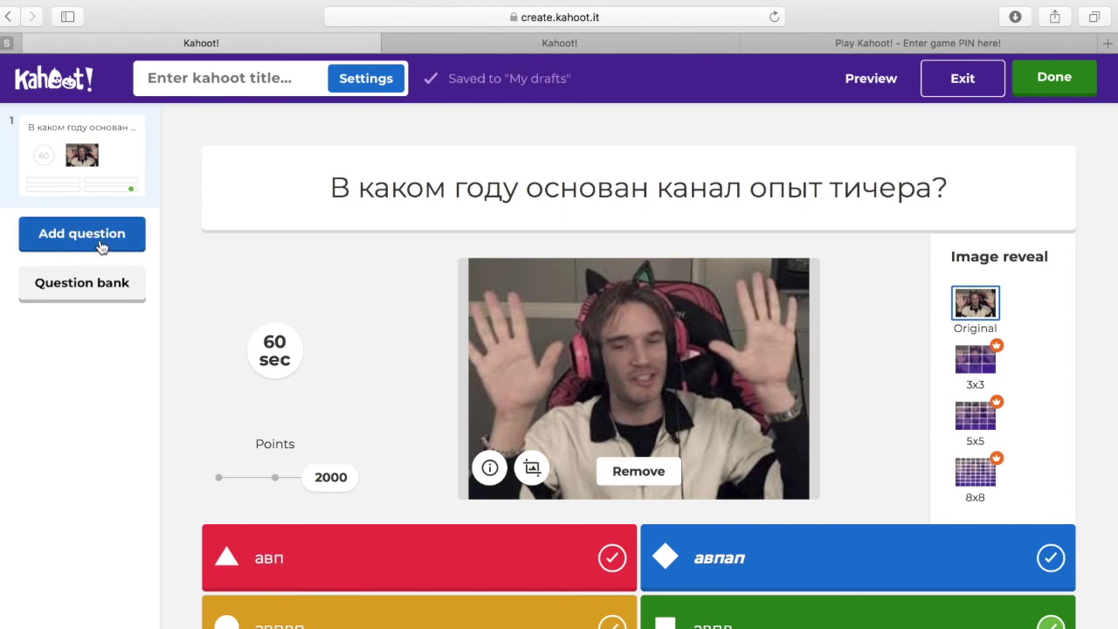
Step: Add a true-or-false question with the text "первый президент США - Томас Джефферсон"
{"action": "left_click", "coordinate": [101, 248]}
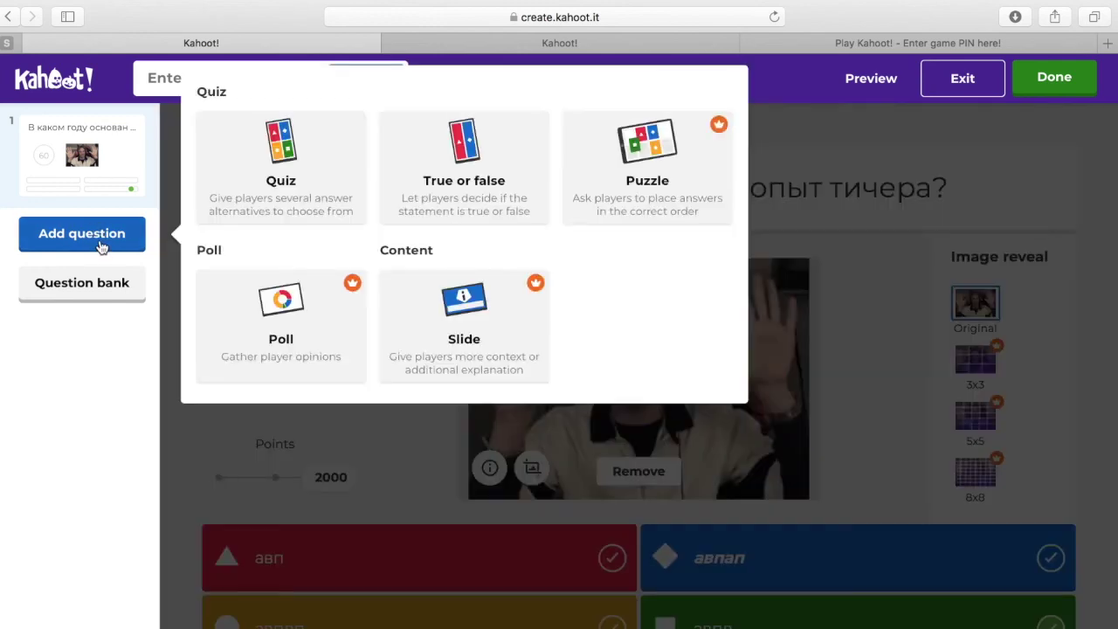
{"action": "left_click", "coordinate": [476, 166]}
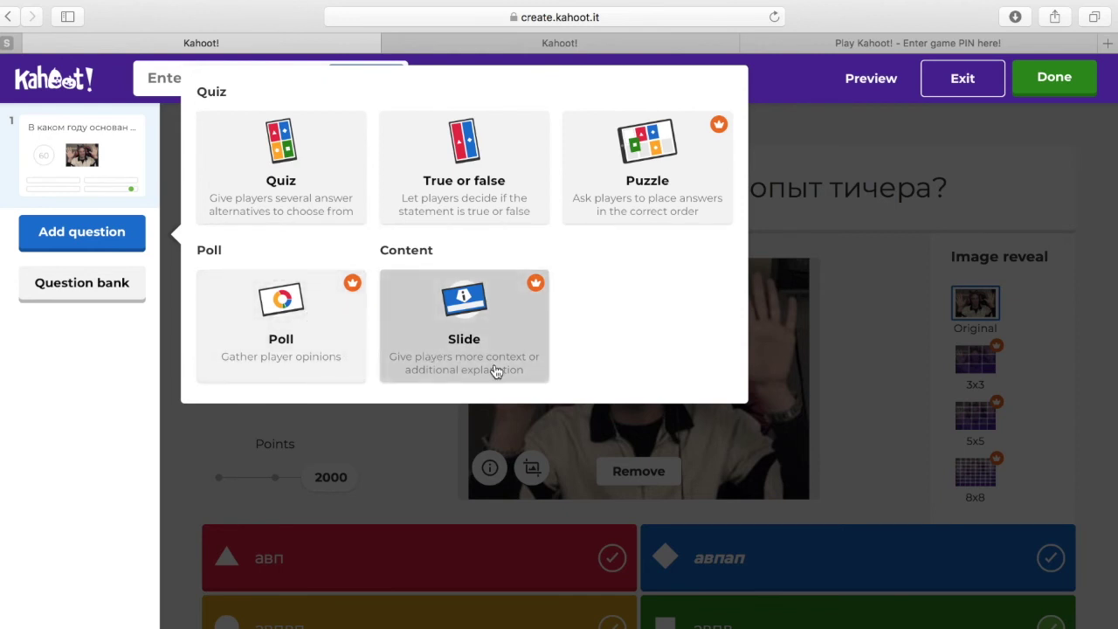
{"action": "left_click", "coordinate": [448, 132]}
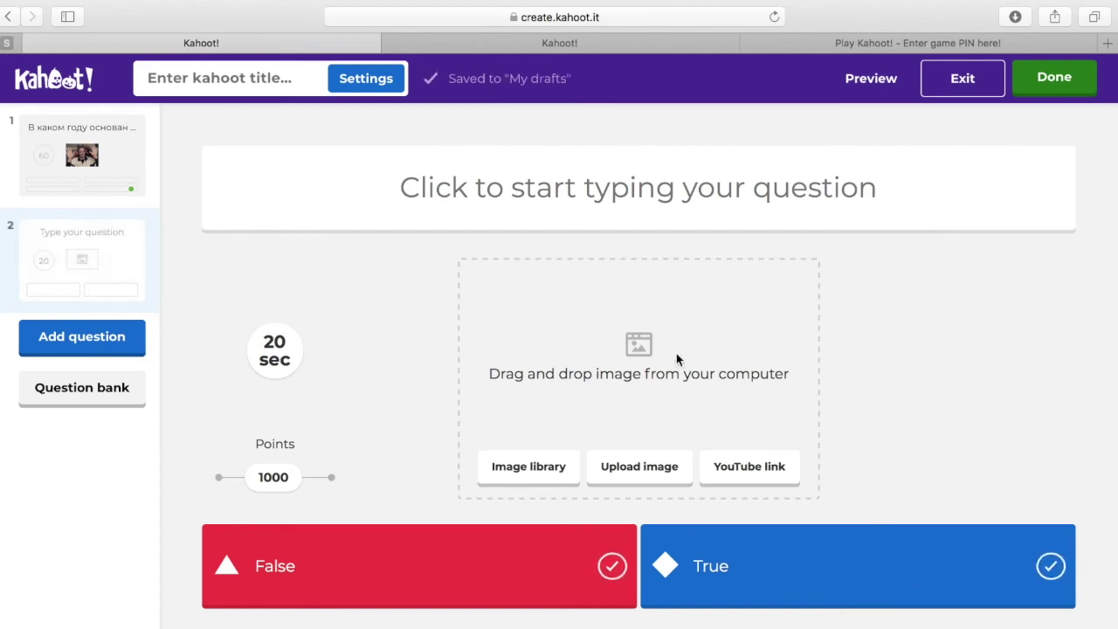
{"action": "left_click", "coordinate": [543, 187]}
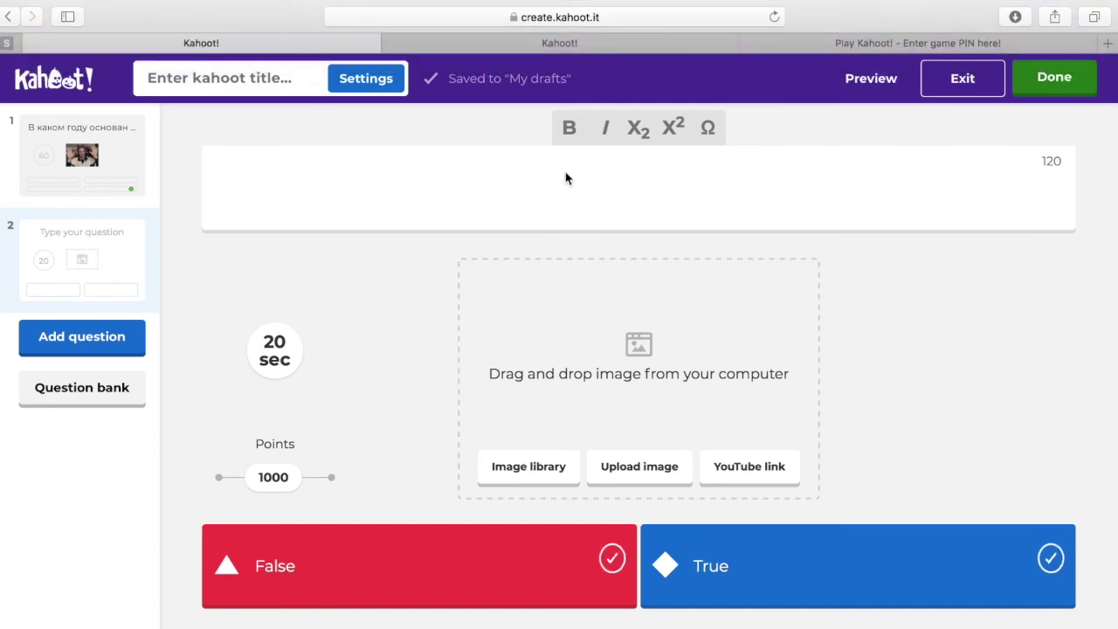
{"action": "type", "text": "П"}
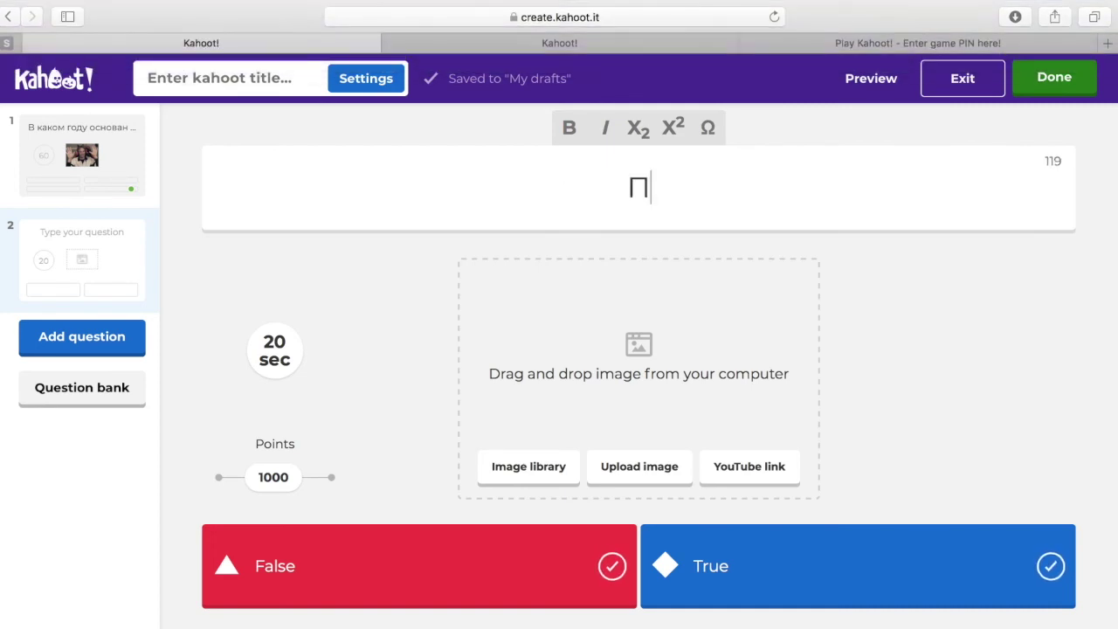
{"action": "key", "text": "BackSpace"}
{"action": "type", "text": "перв"}
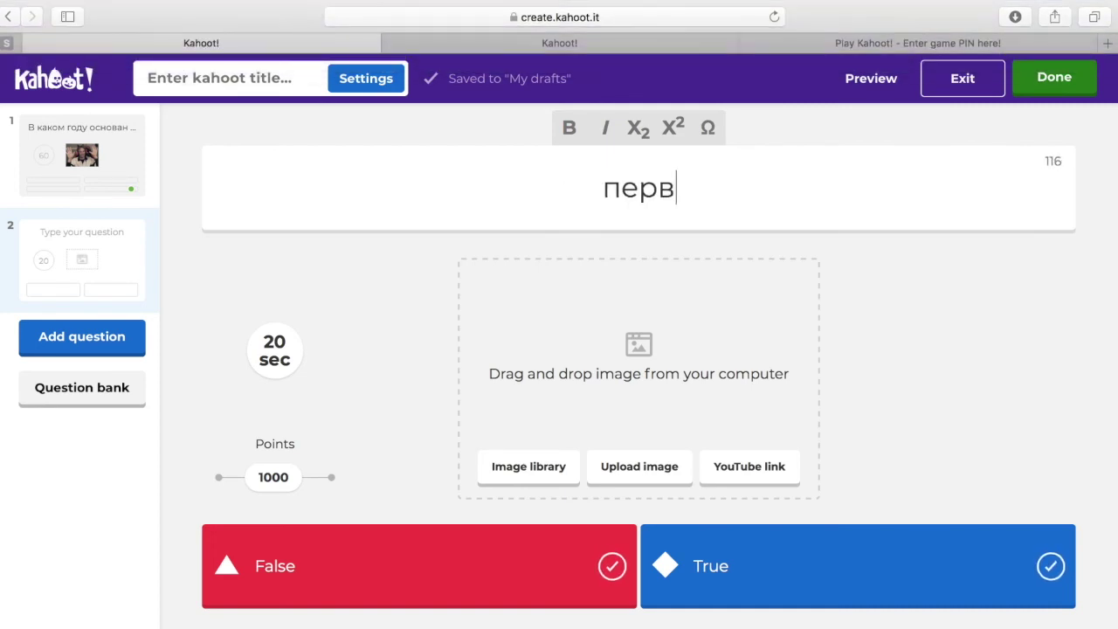
{"action": "type", "text": "ый пре"}
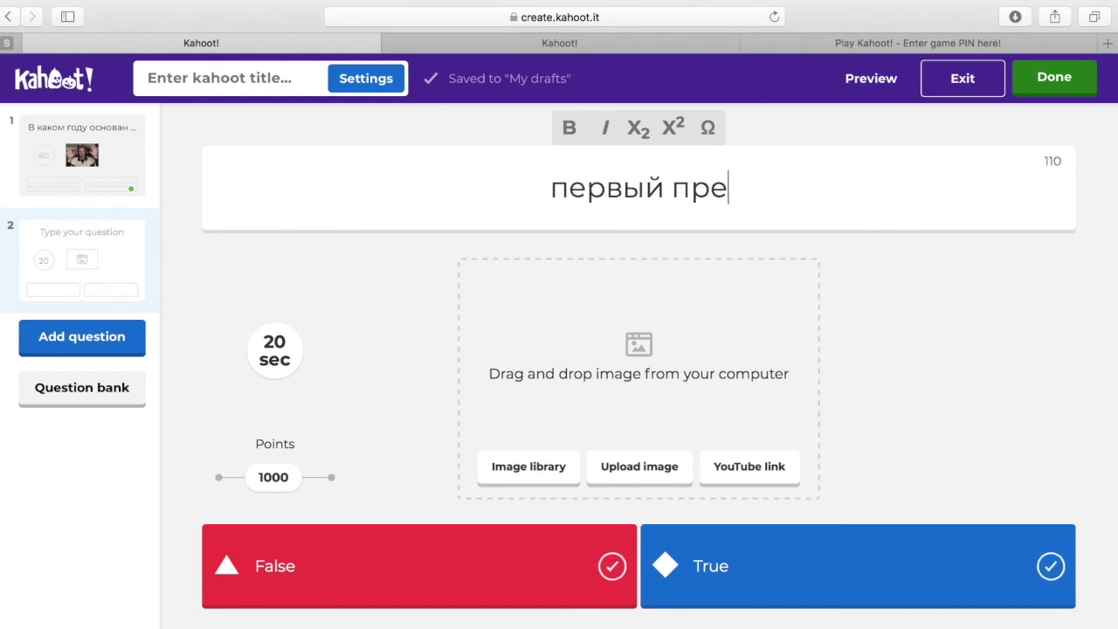
{"action": "type", "text": "зидент США"}
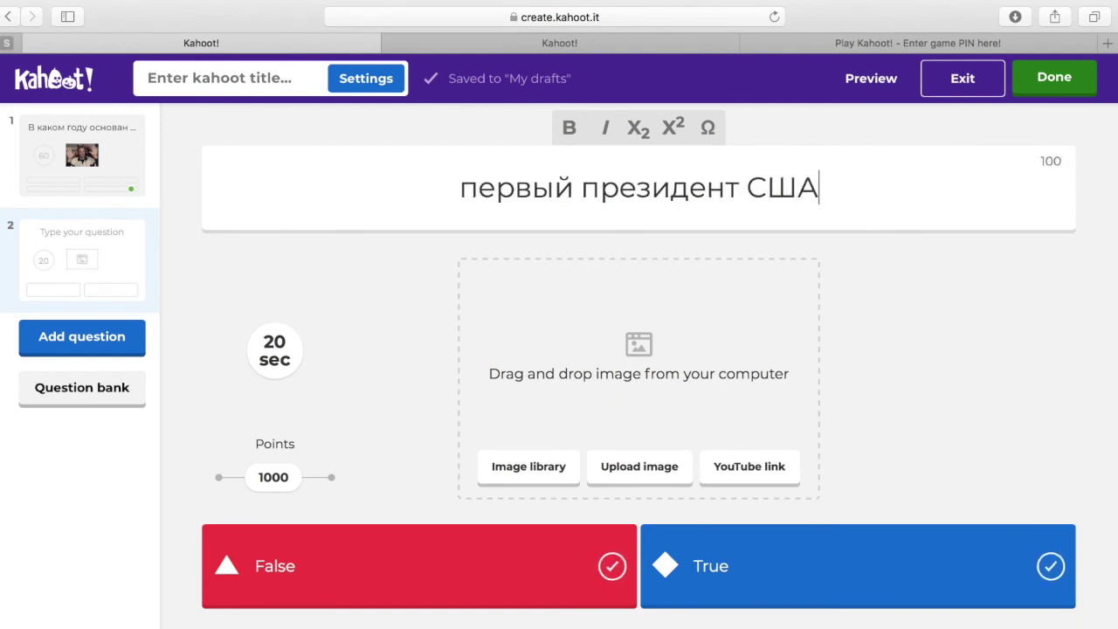
{"action": "type", "text": " - Томас Джевф"}
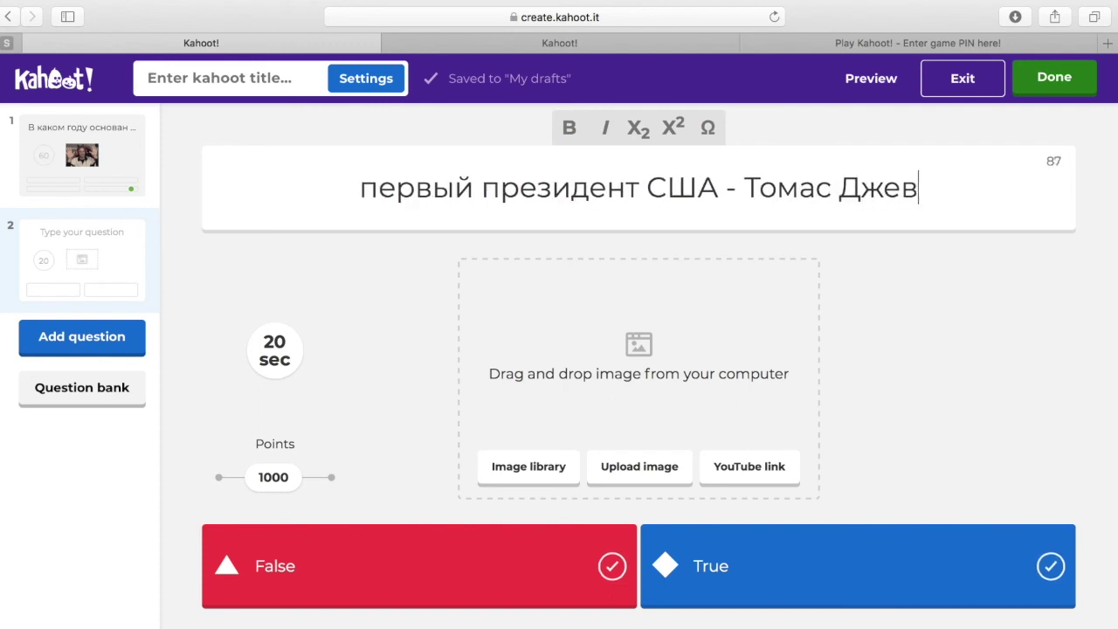
{"action": "key", "text": "BackSpace"}
{"action": "key", "text": "BackSpace"}
{"action": "type", "text": "фферсон"}
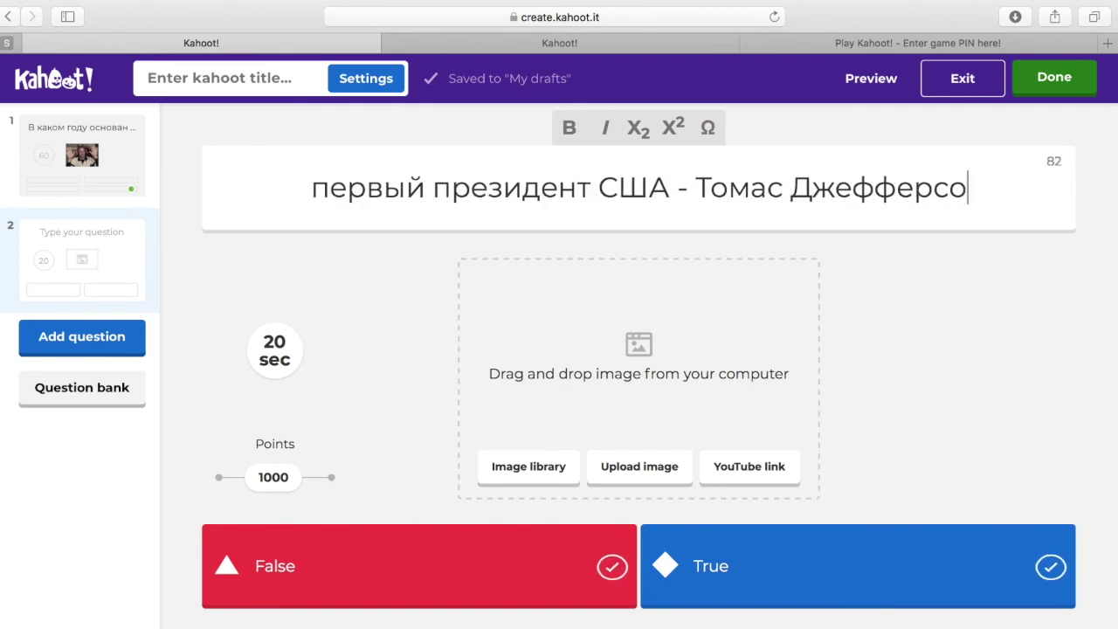
Step: Mark False as the correct answer of the second question and set its time limit to 5 seconds
{"action": "left_click", "coordinate": [613, 566]}
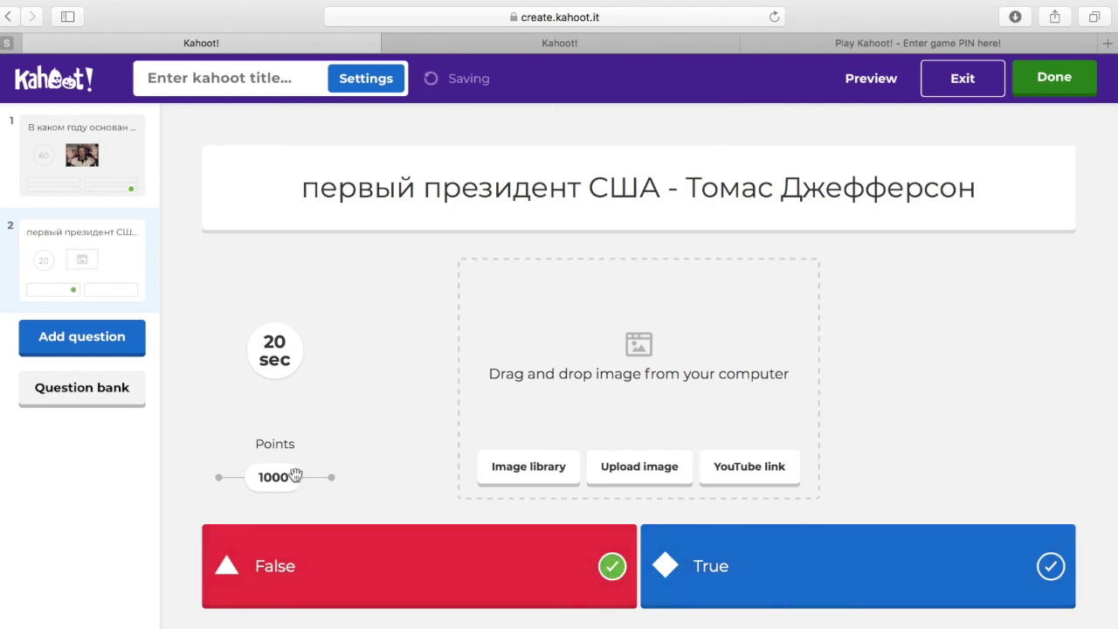
{"action": "left_click", "coordinate": [284, 360]}
{"action": "left_click", "coordinate": [278, 279]}
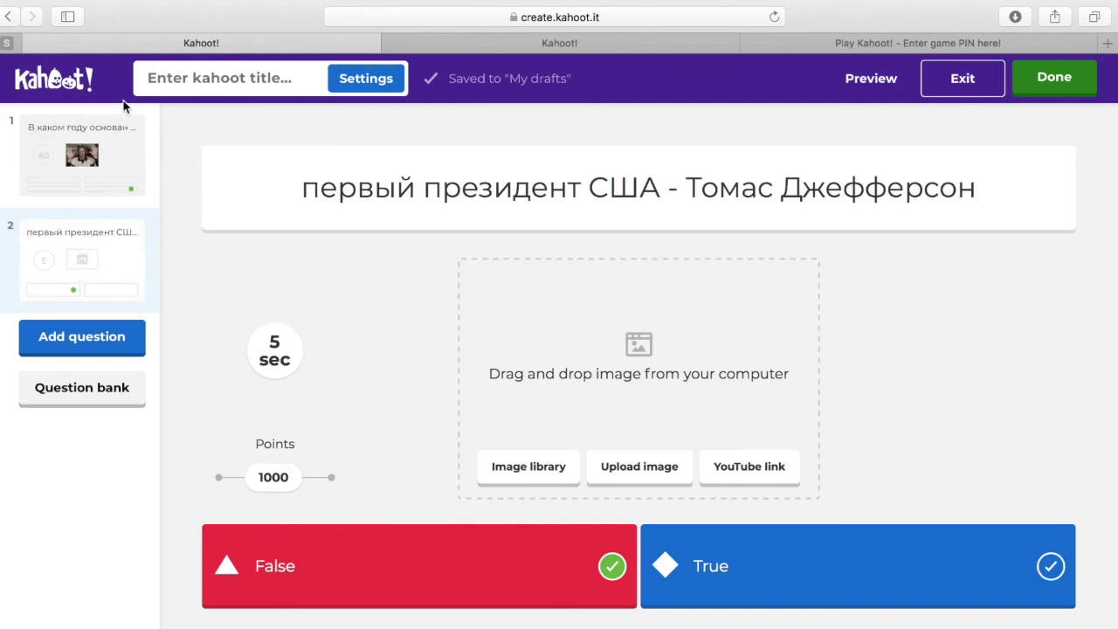
{"action": "left_click", "coordinate": [110, 338]}
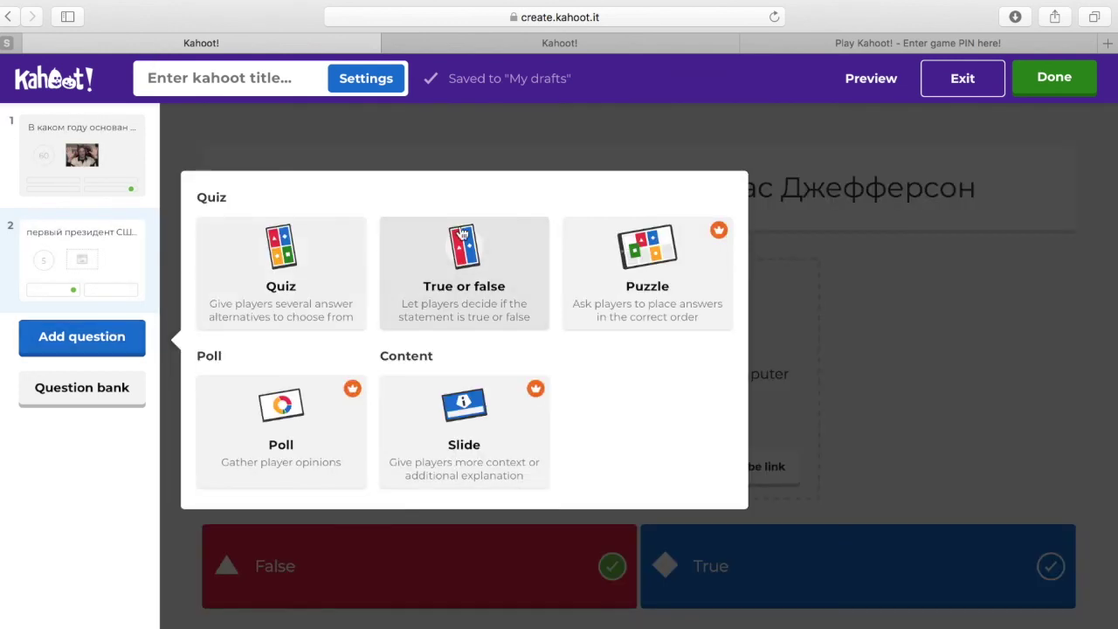
{"action": "left_click", "coordinate": [651, 259]}
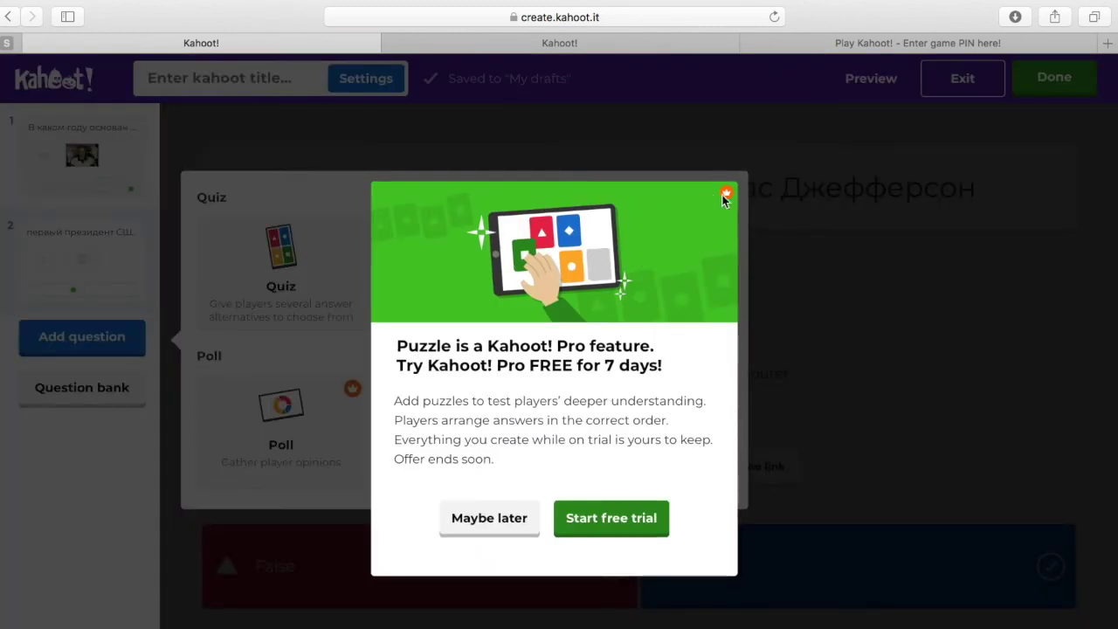
{"action": "left_click", "coordinate": [513, 510]}
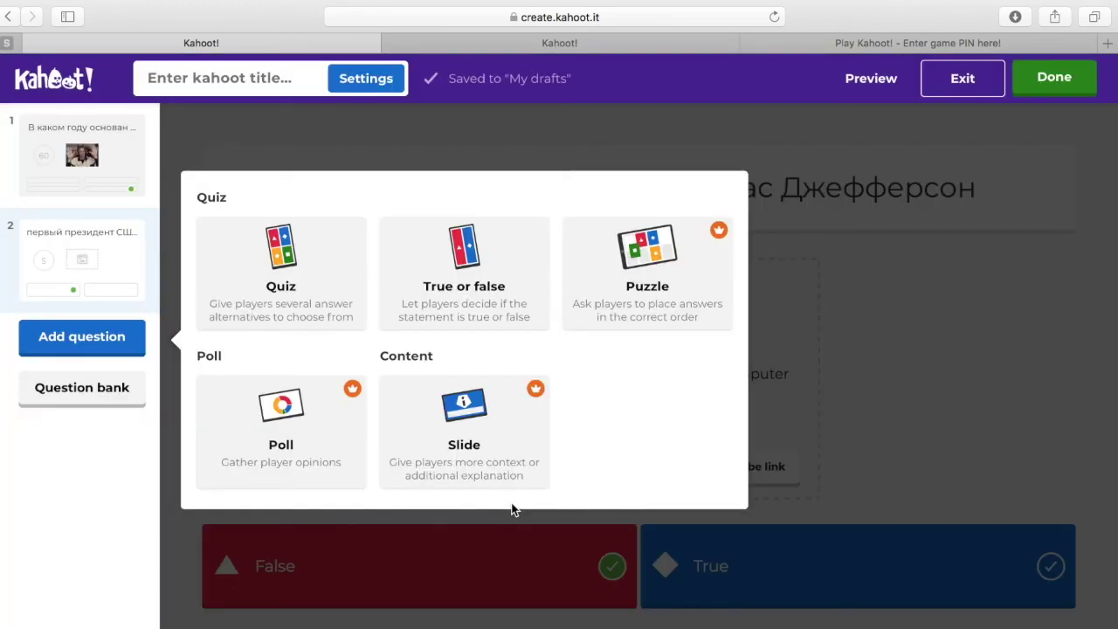
{"action": "left_click", "coordinate": [910, 354]}
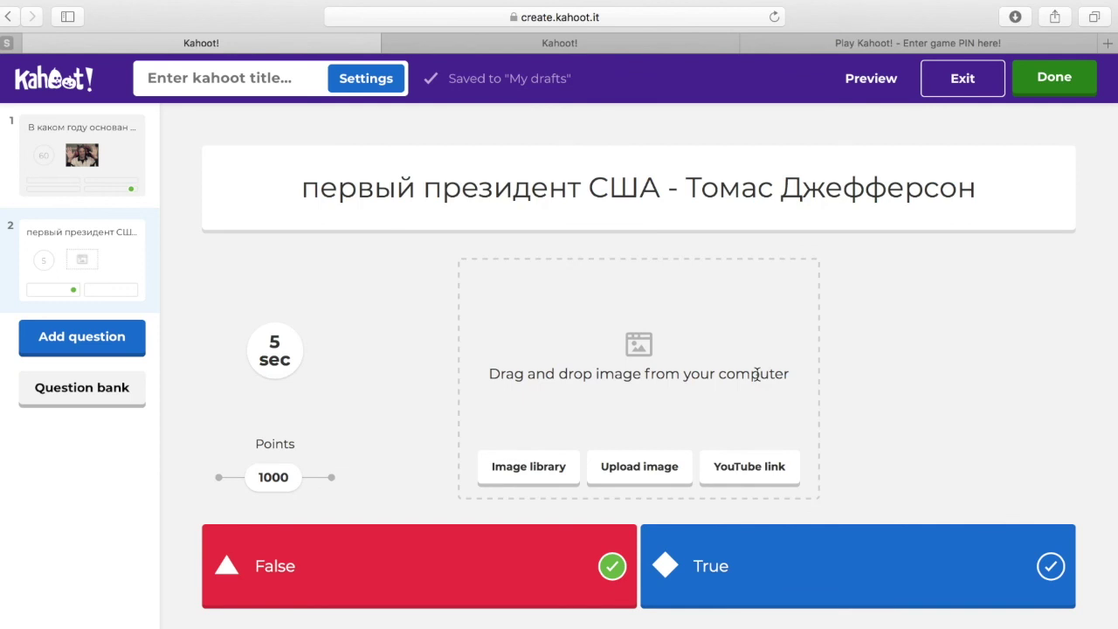
Step: Title the kahoot "Мой кахут" and enter the description "апвпхв двахпвдхапвхи вапв" in the kahoot summary
{"action": "left_click", "coordinate": [114, 175]}
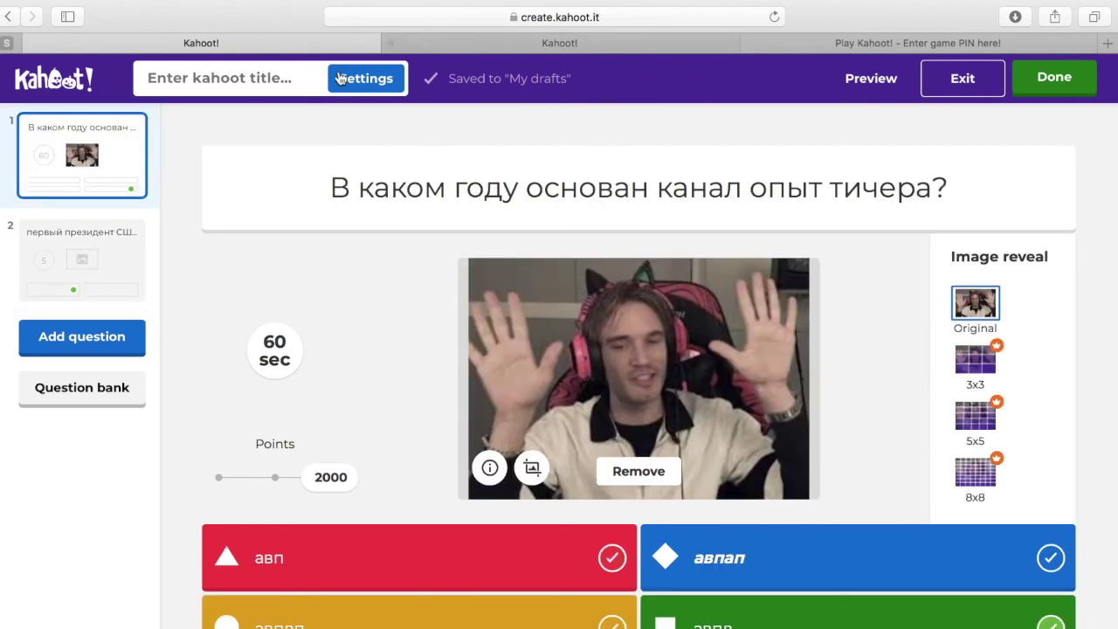
{"action": "left_click", "coordinate": [234, 89]}
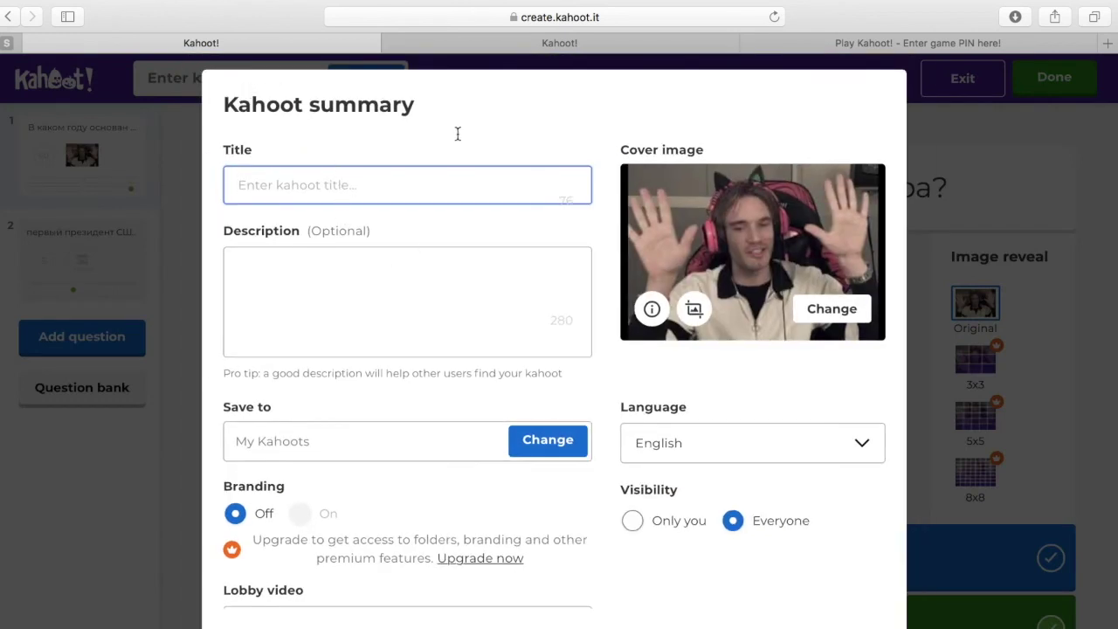
{"action": "type", "text": "Мой кахут"}
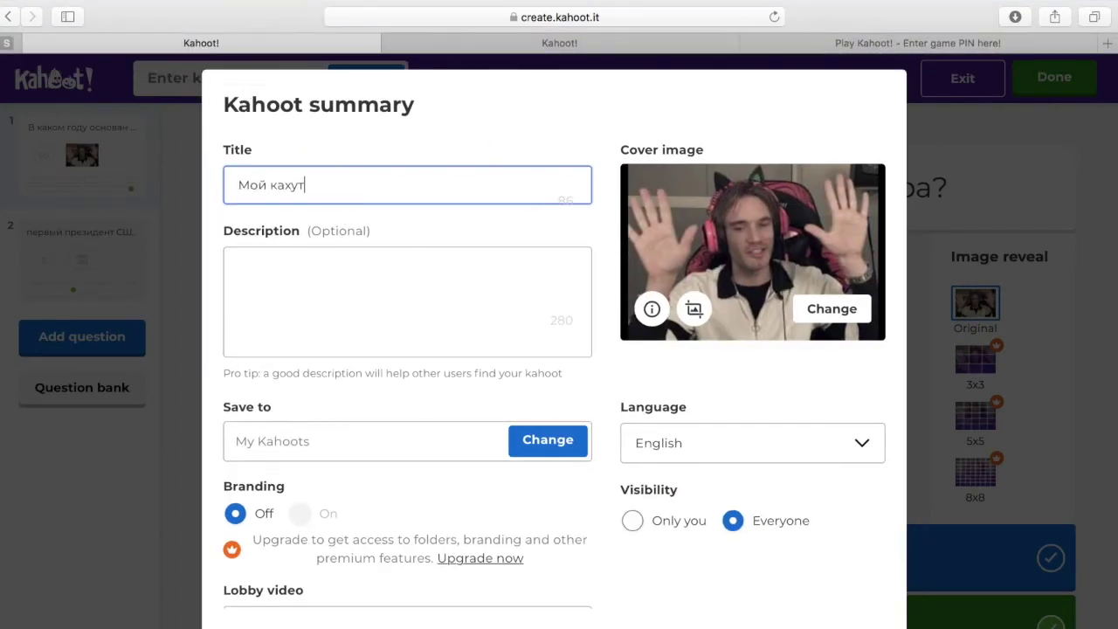
{"action": "left_click", "coordinate": [525, 288]}
{"action": "type", "text": "апвпхв двахп"}
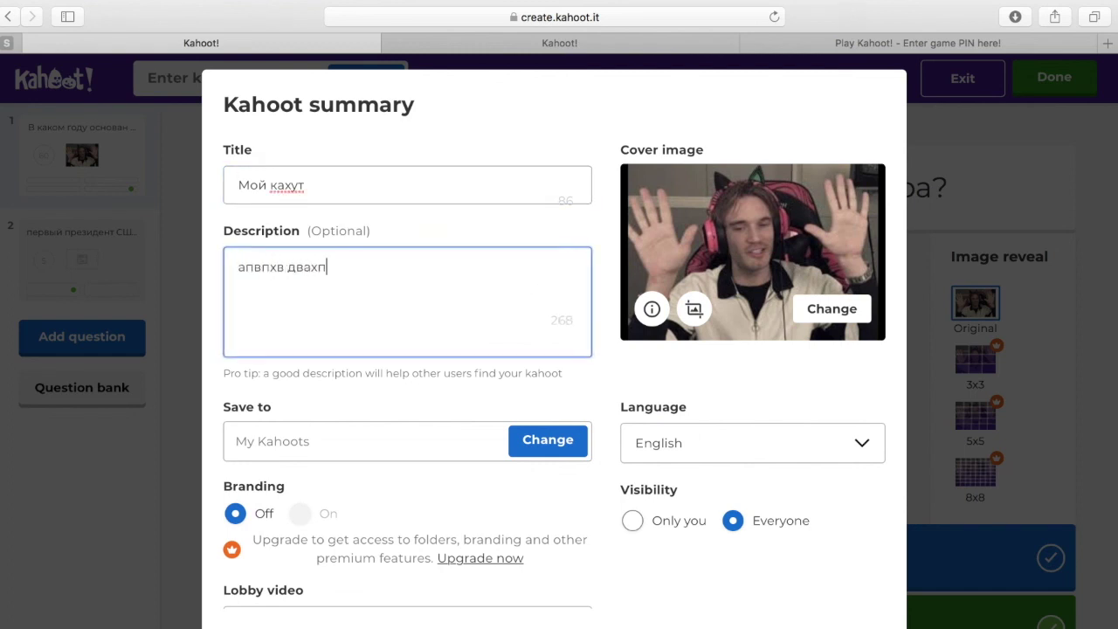
{"action": "type", "text": "вдхапвхи вапв"}
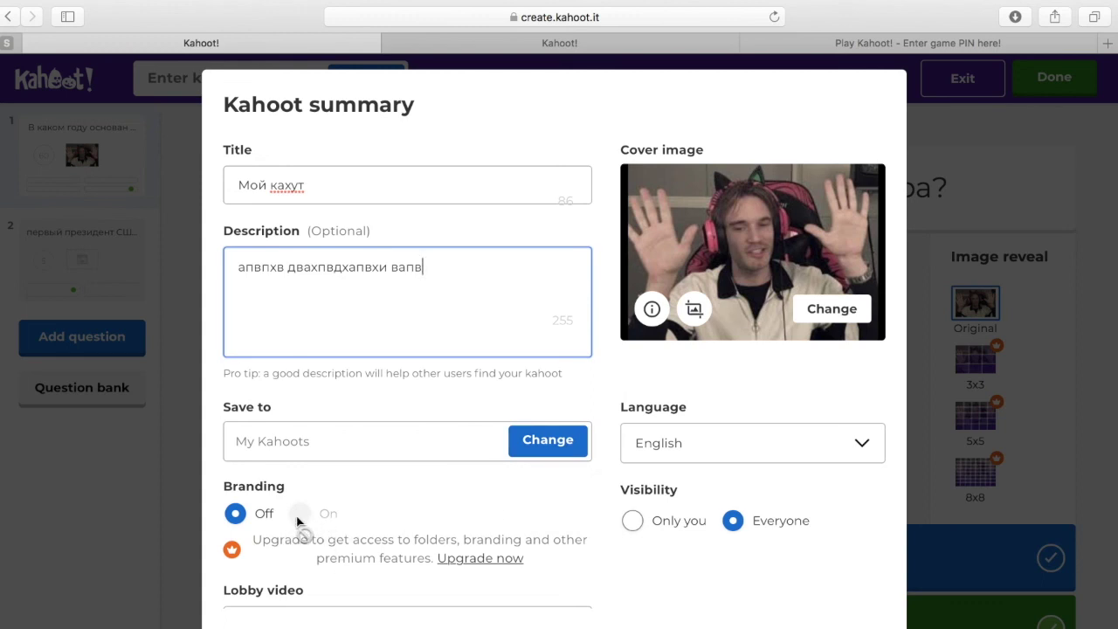
Step: Set the kahoot's language to Русский язык, try the "Only you" visibility and set it back to Everyone, keeping the summary settings
{"action": "left_click", "coordinate": [731, 452]}
{"action": "scroll", "coordinate": [716, 498], "scroll_direction": "down", "scroll_amount": 10}
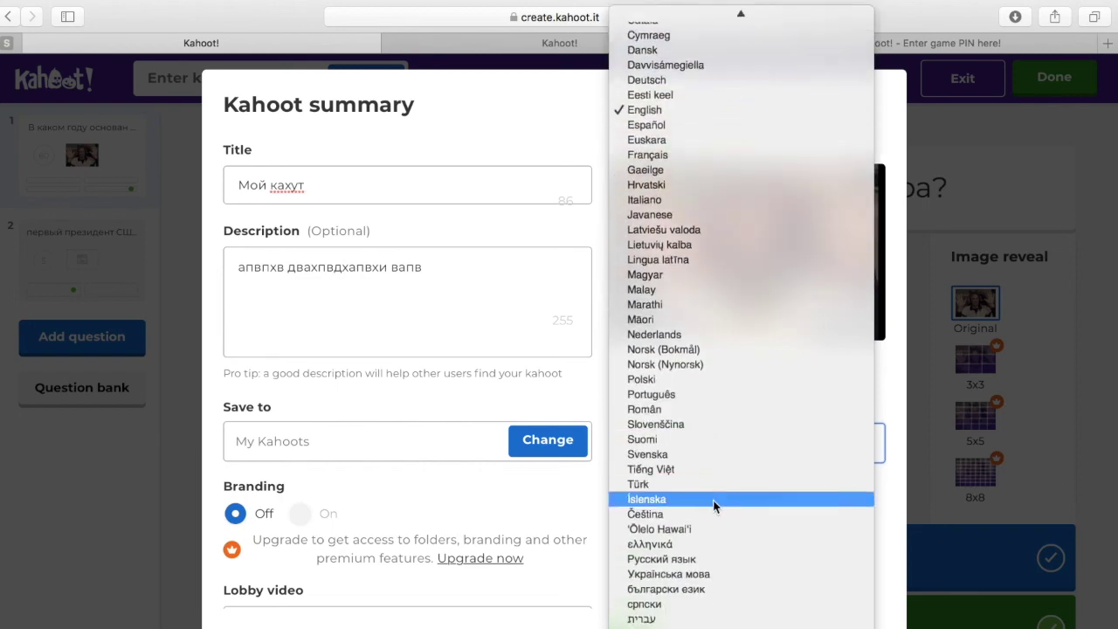
{"action": "left_click", "coordinate": [690, 460]}
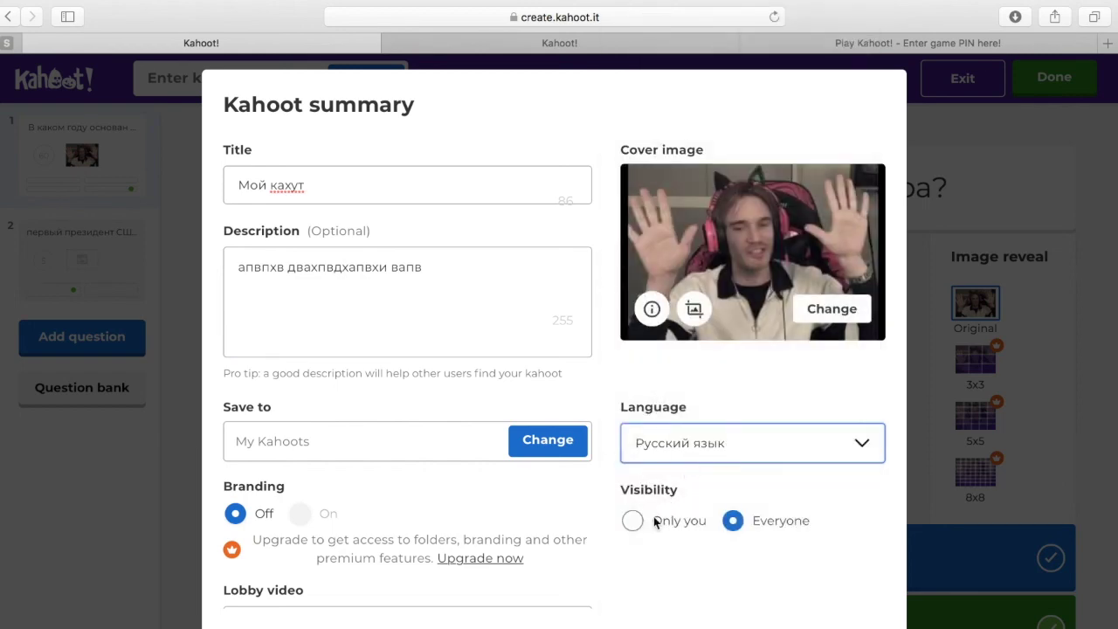
{"action": "left_click", "coordinate": [646, 500]}
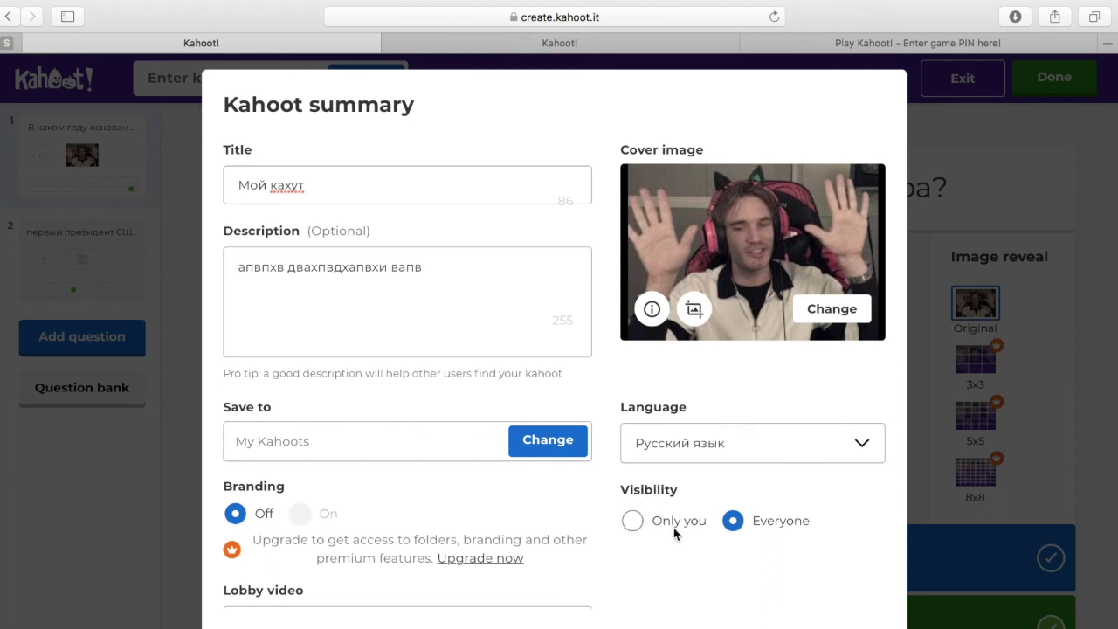
{"action": "left_click", "coordinate": [635, 523]}
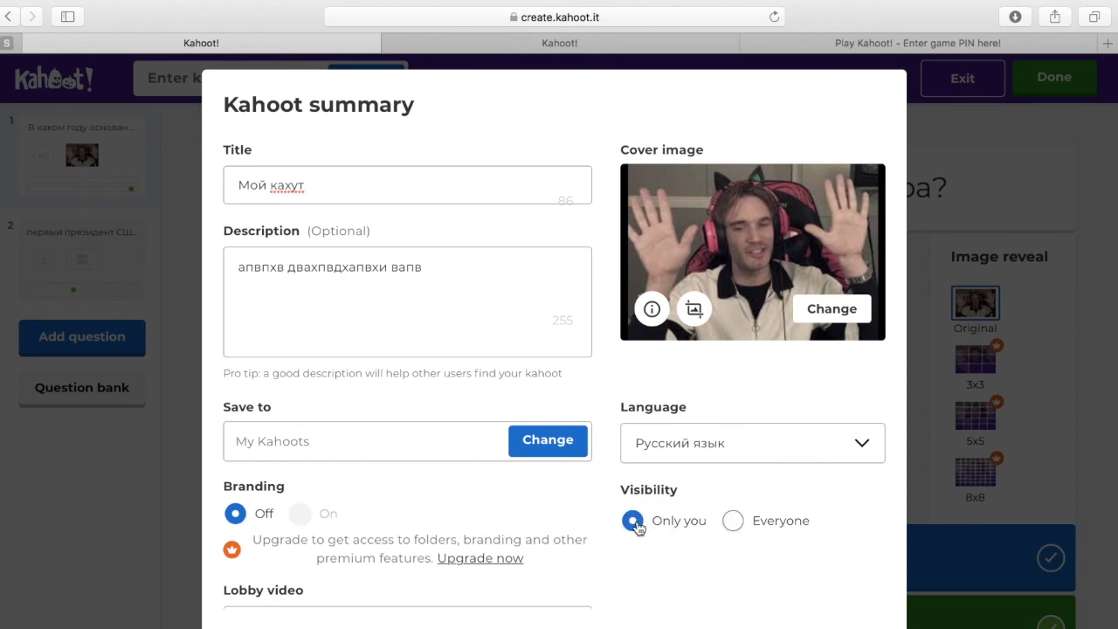
{"action": "left_click", "coordinate": [733, 523]}
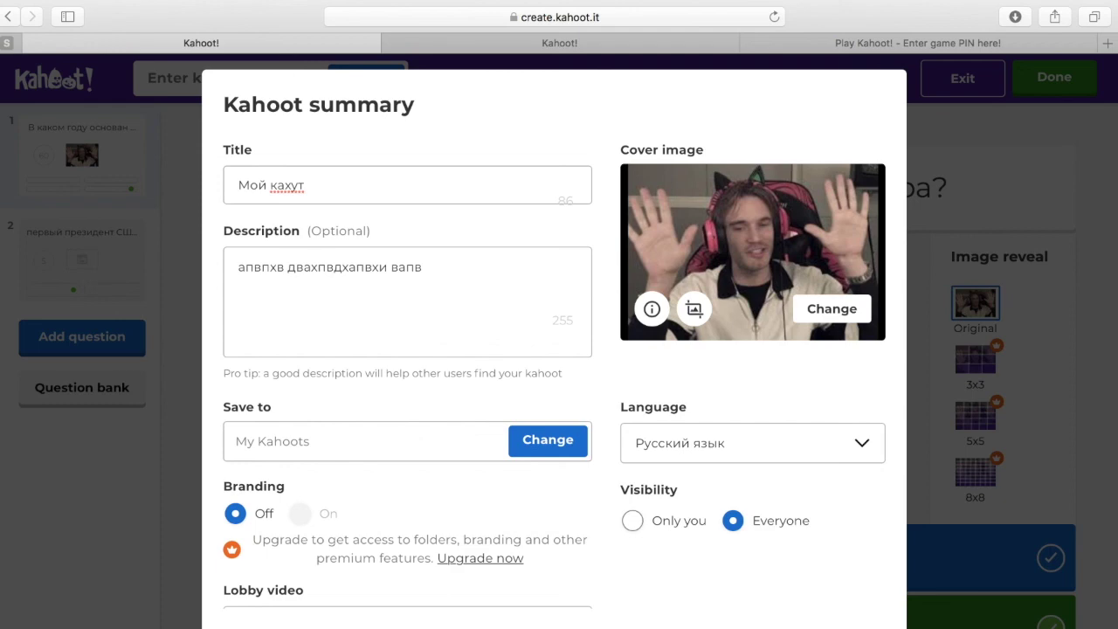
{"action": "key", "text": "Escape"}
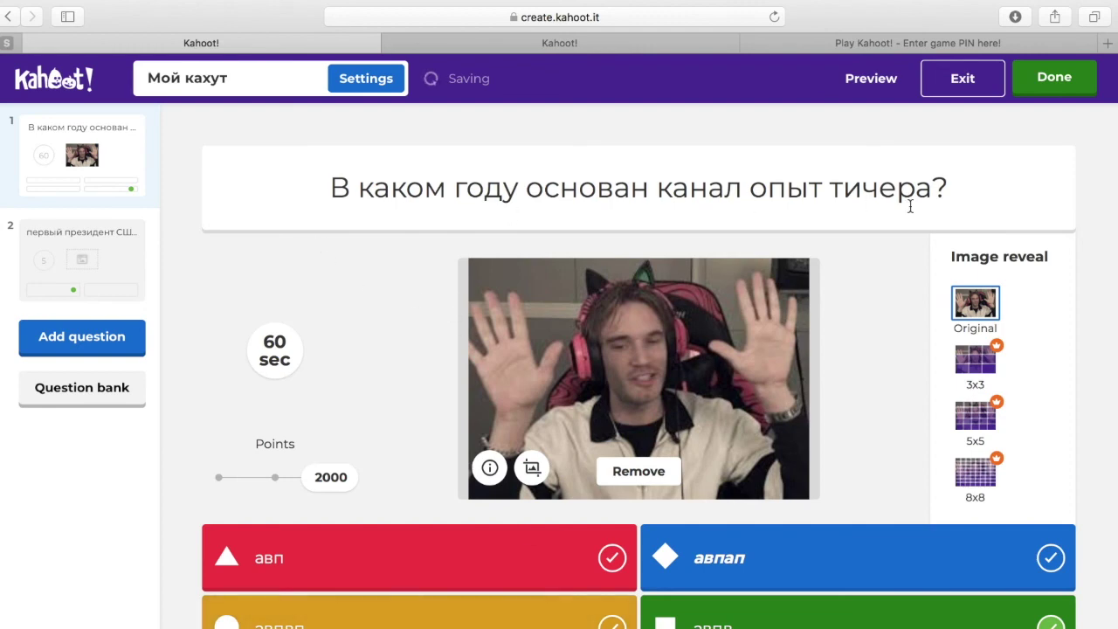
Step: Finish the kahoot and leave the editor without testing or sharing it
{"action": "left_click", "coordinate": [1069, 78]}
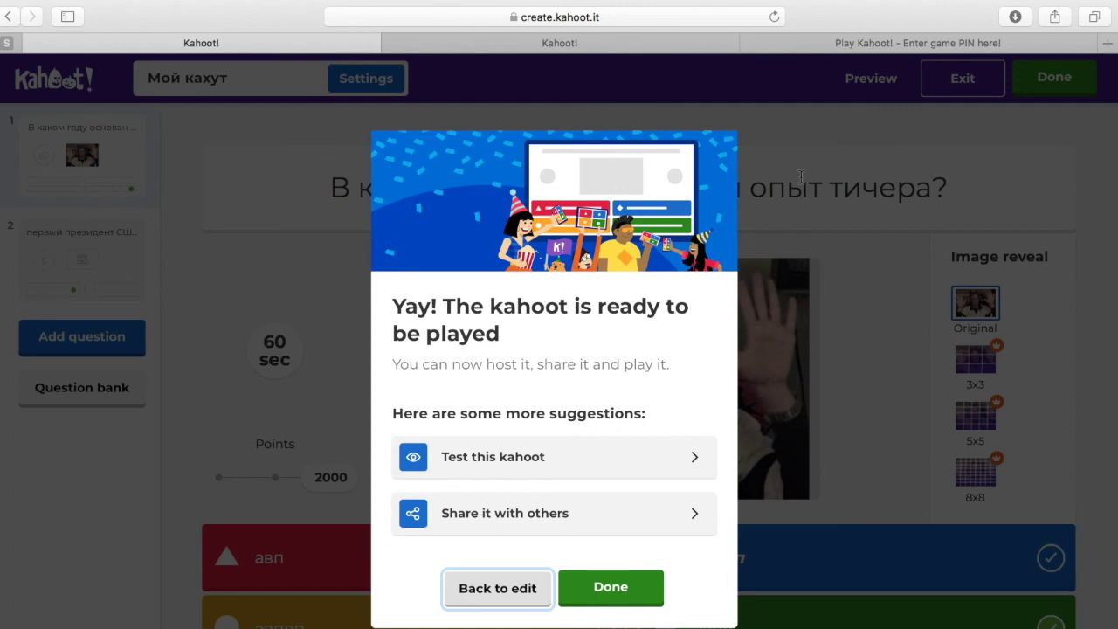
{"action": "left_click", "coordinate": [618, 579]}
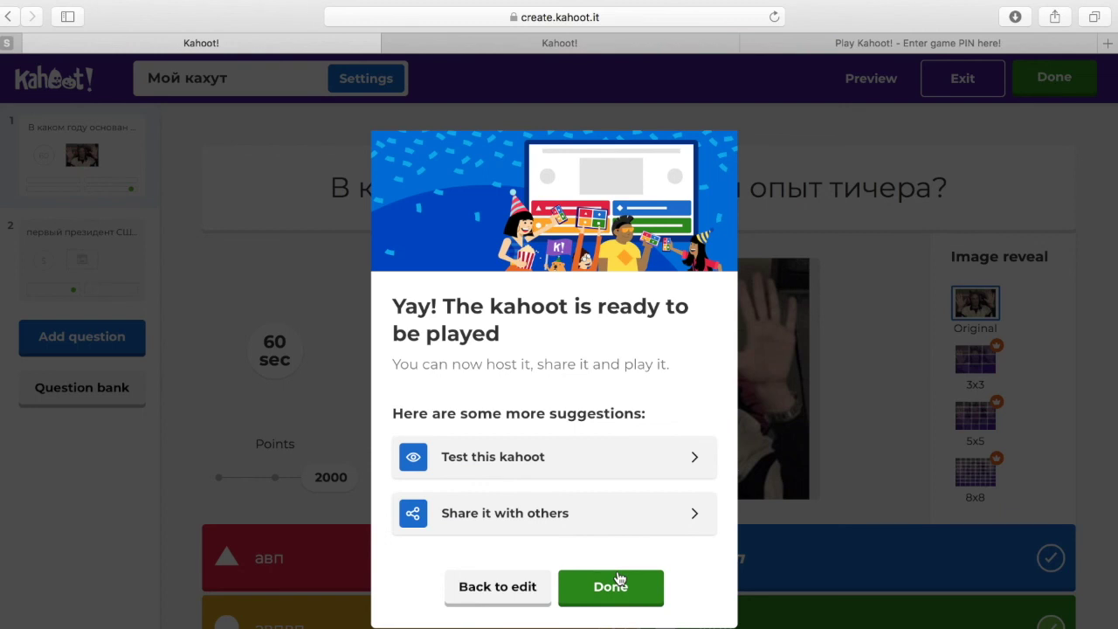
{"action": "left_click", "coordinate": [596, 594]}
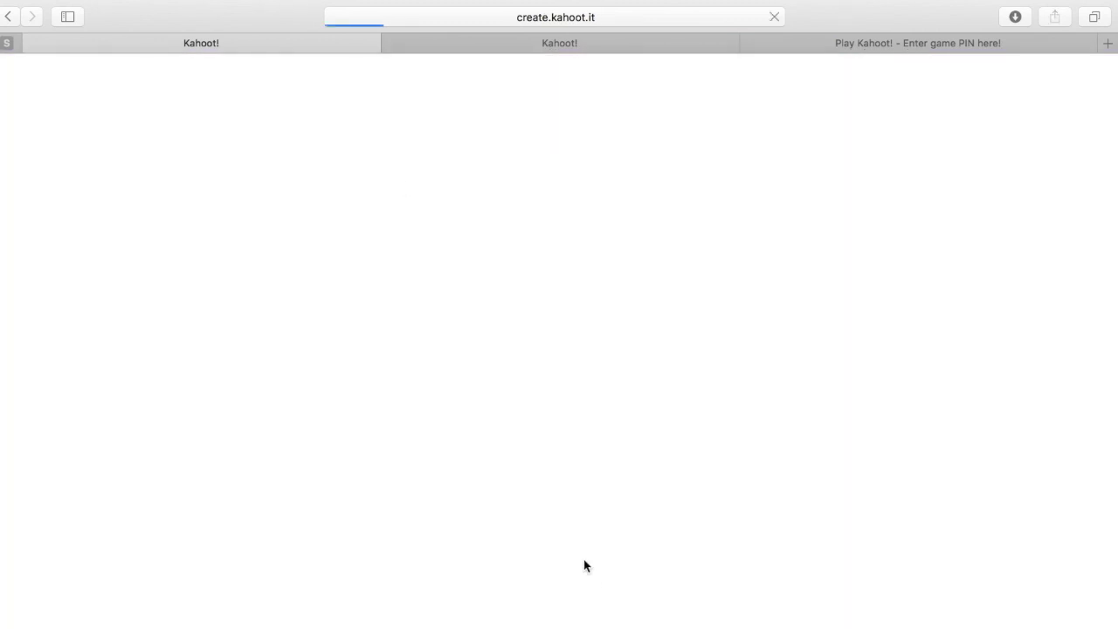